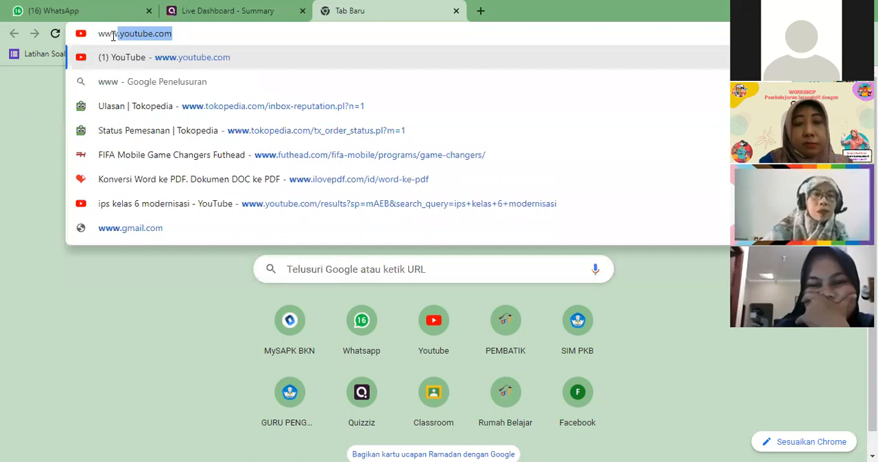
pyautogui.write('.')
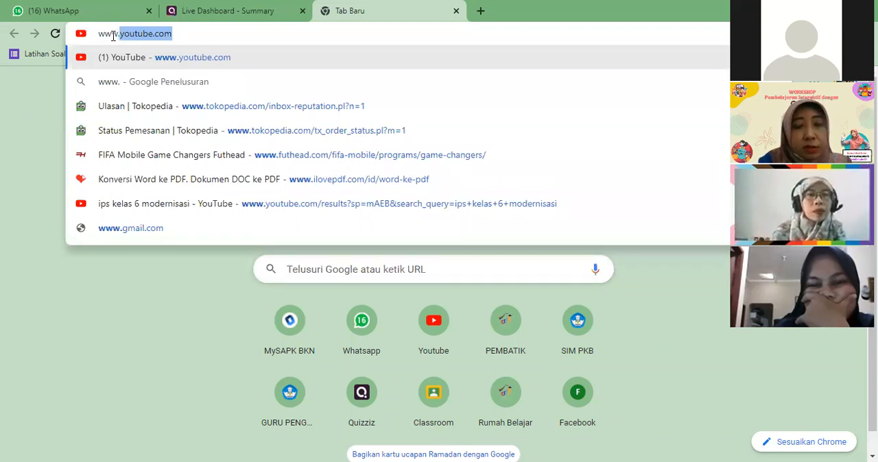
pyautogui.write('quiz')
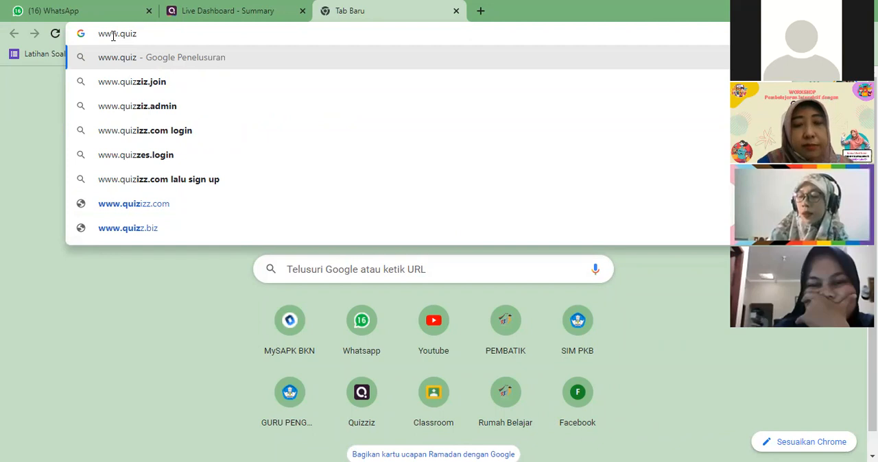
pyautogui.write('izz.com')
pyautogui.press('Return')
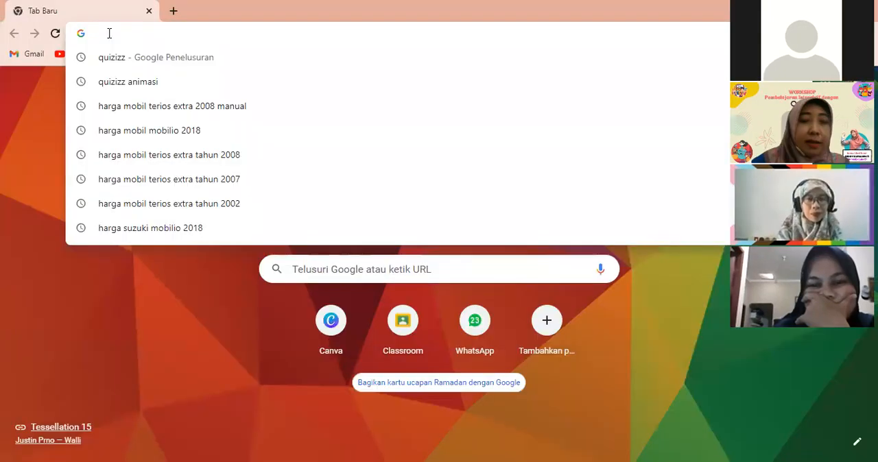
pyautogui.write('ww')
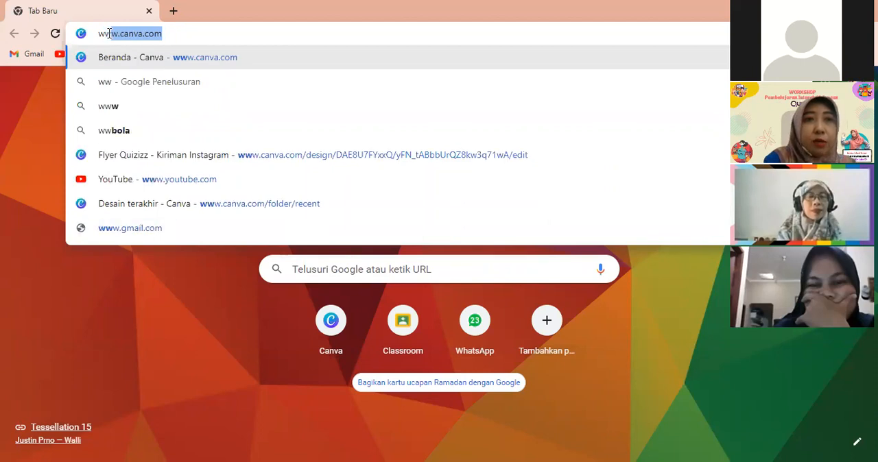
pyautogui.write('w.')
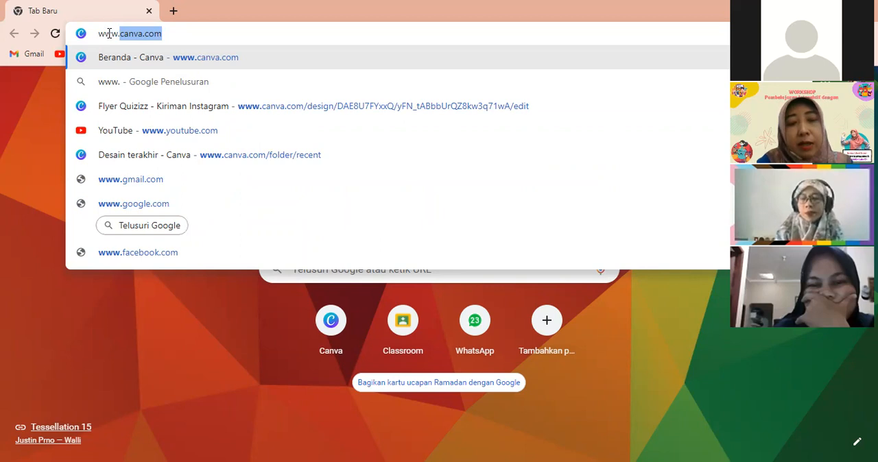
pyautogui.write('q')
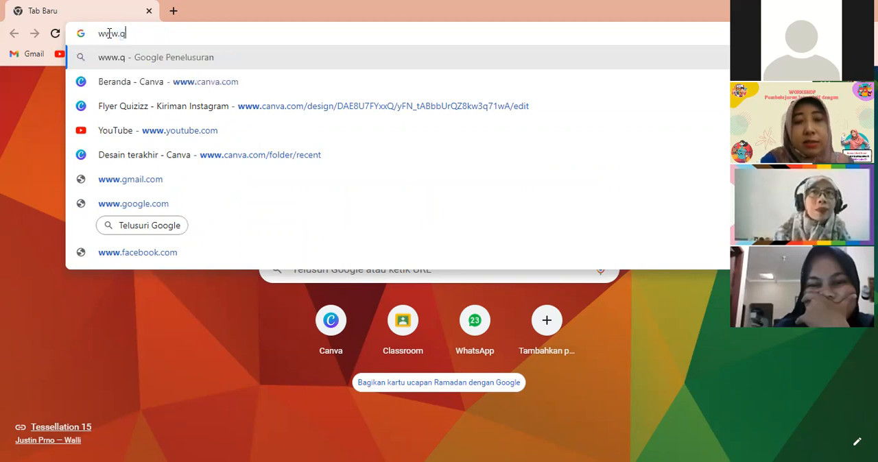
pyautogui.write('uizizz')
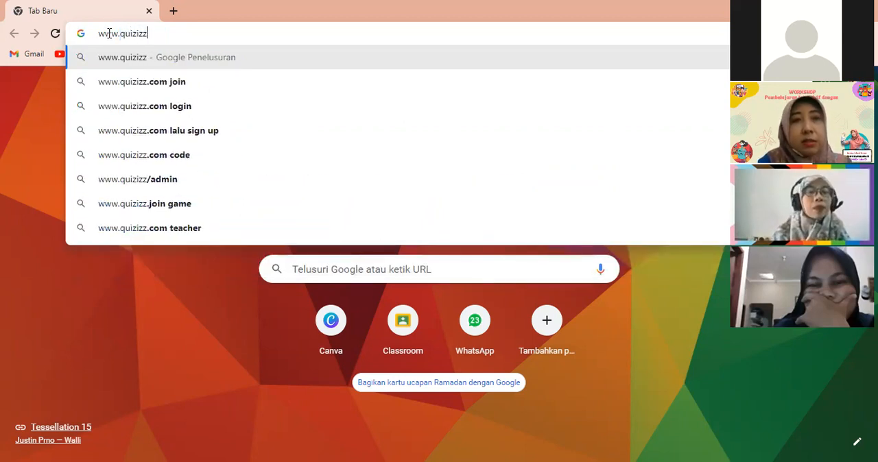
pyautogui.write('.com')
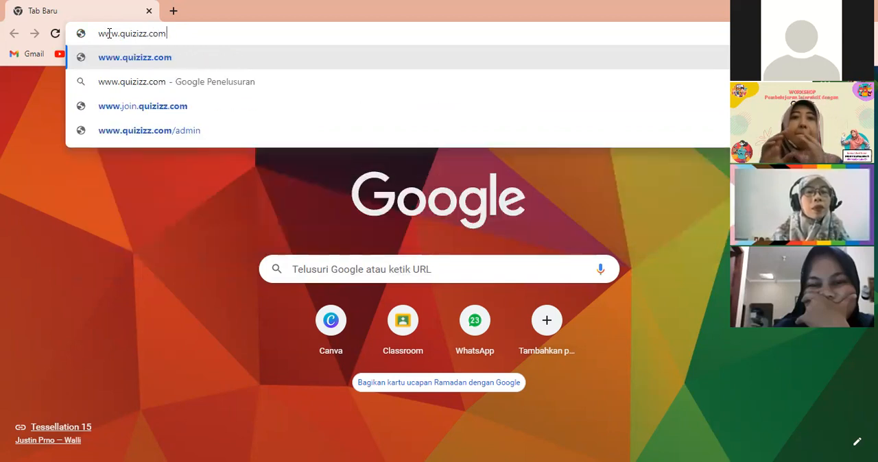
pyautogui.press('Return')
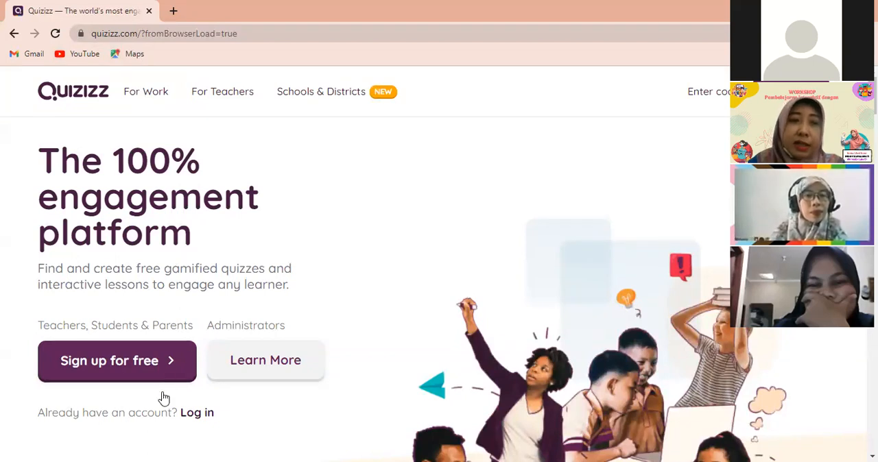
pyautogui.click(104, 369)
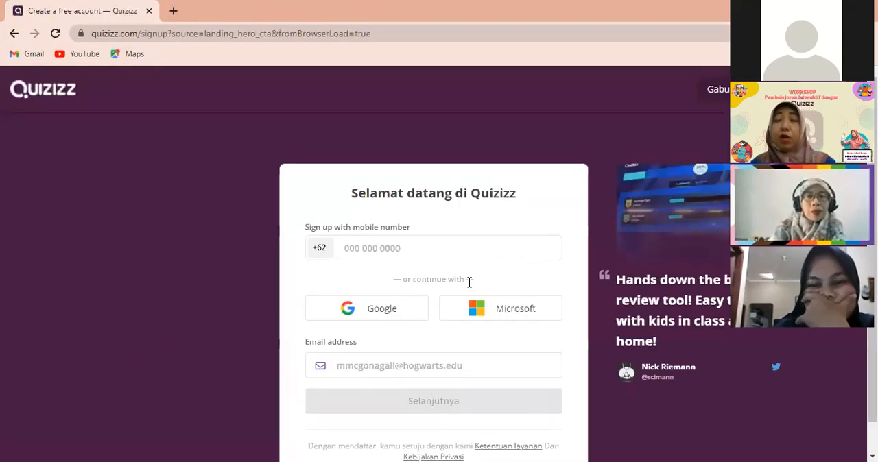
pyautogui.scroll(-1, 445, 298)
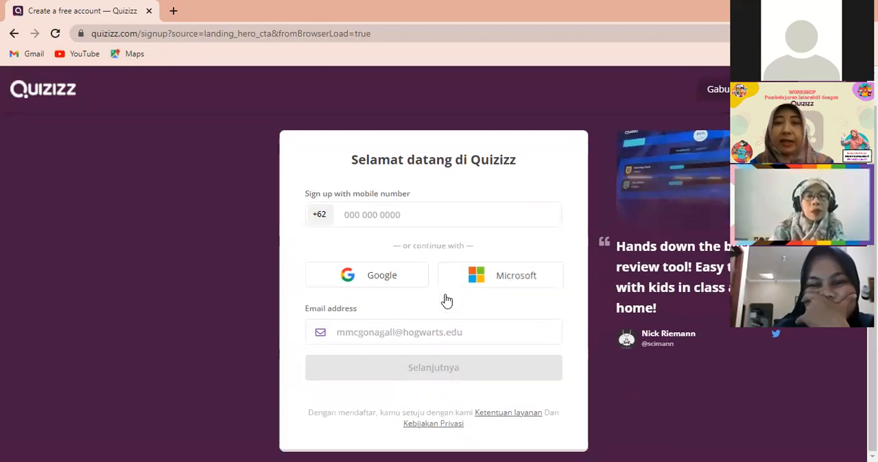
pyautogui.click(368, 284)
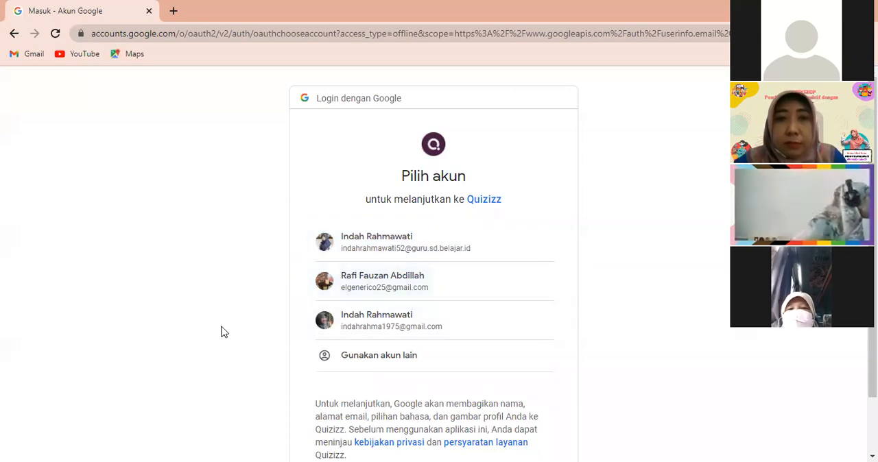
pyautogui.click(14, 34)
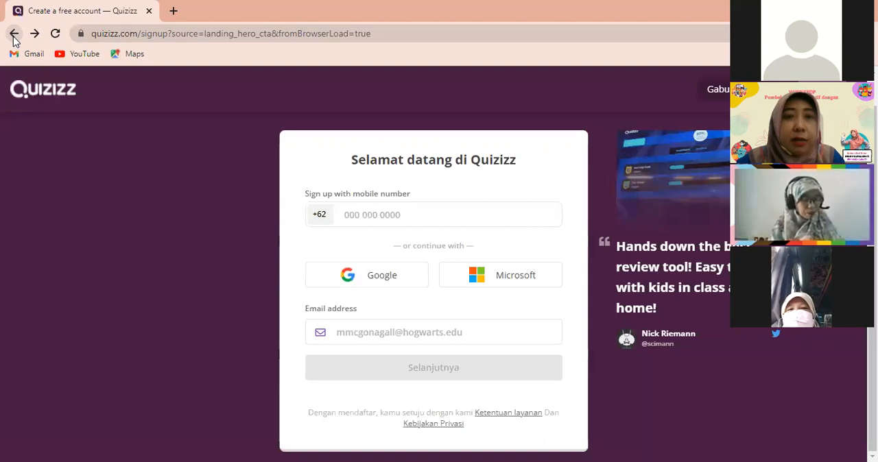
pyautogui.click(14, 34)
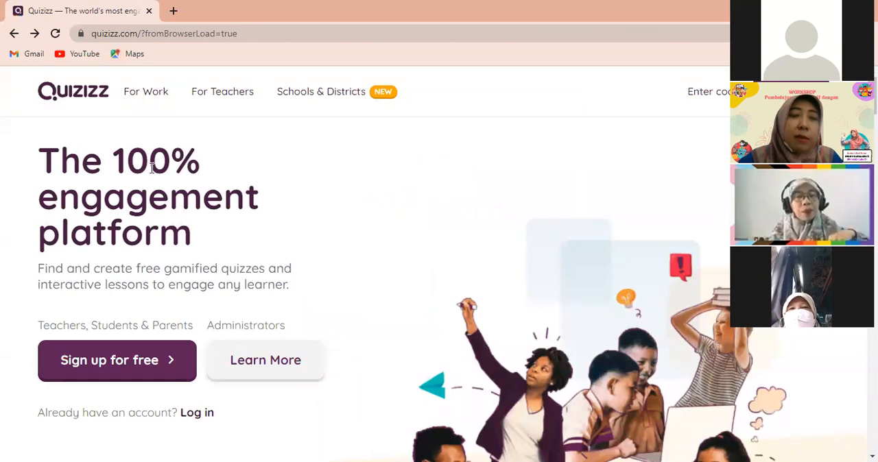
# Sign up for a free Quizizz account with the teacher's school Google account, choosing Sekolah as the usage and Guru as the role
pyautogui.click(145, 367)
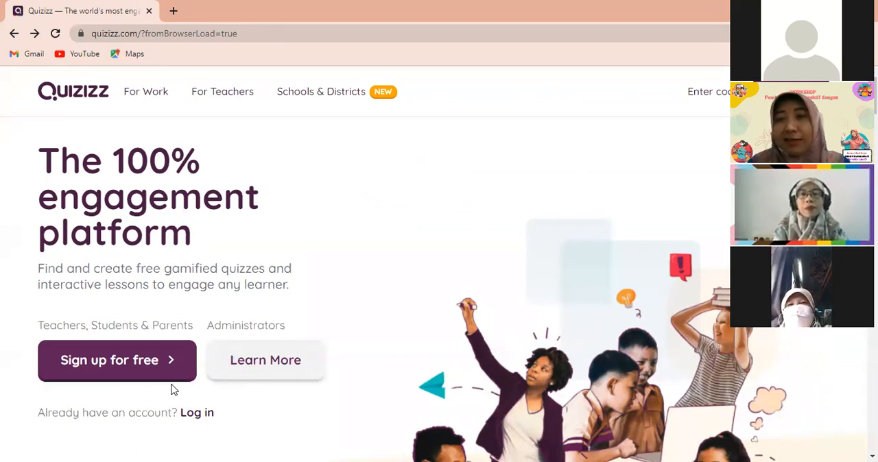
pyautogui.click(84, 369)
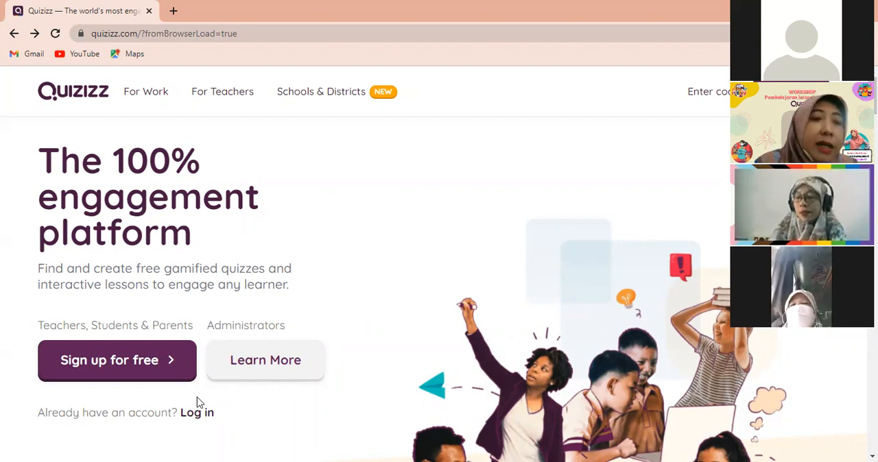
pyautogui.click(104, 372)
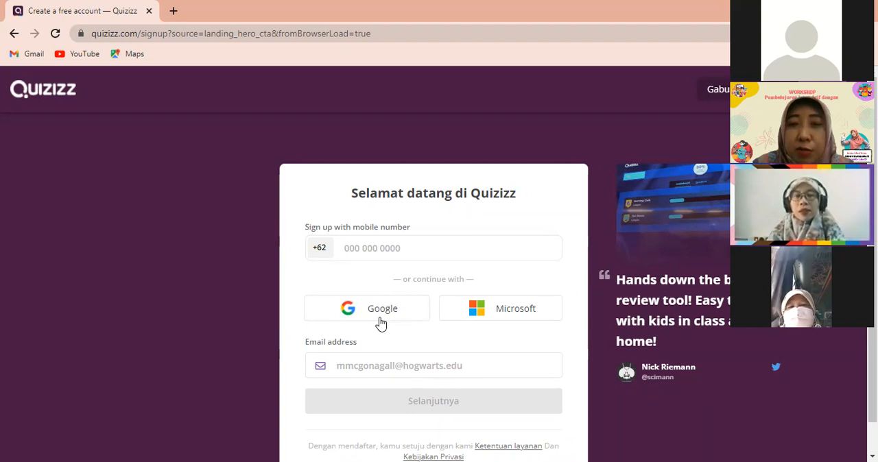
pyautogui.click(378, 319)
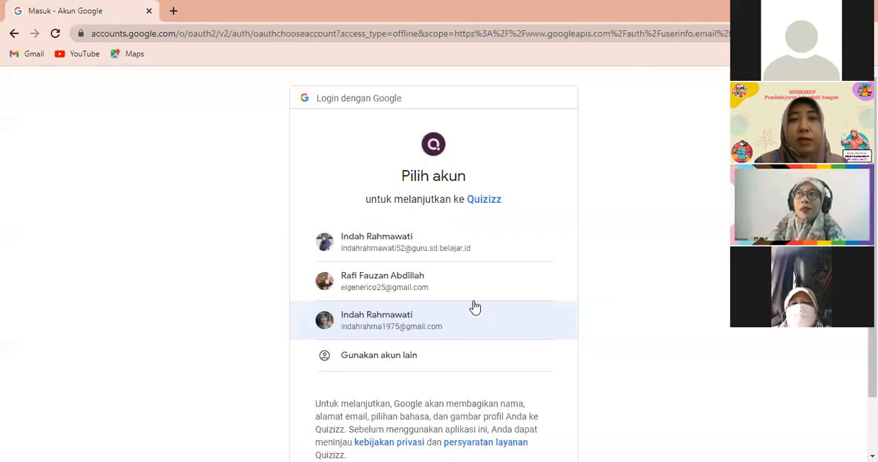
pyautogui.click(408, 251)
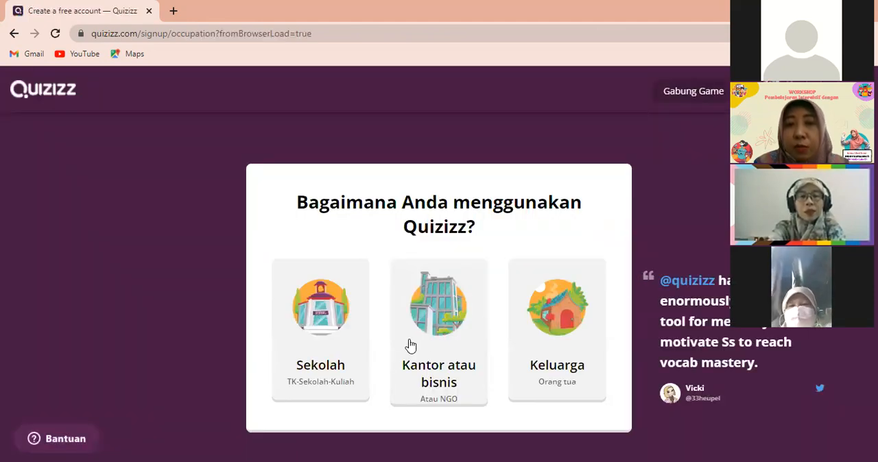
pyautogui.click(325, 324)
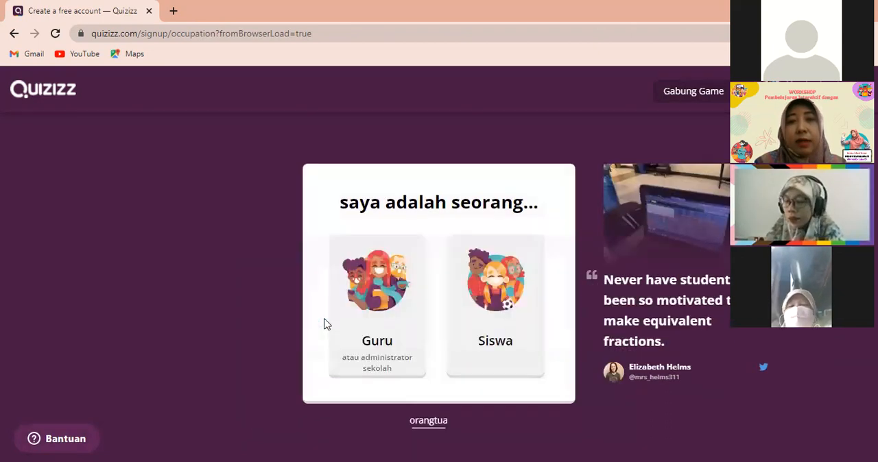
pyautogui.click(371, 289)
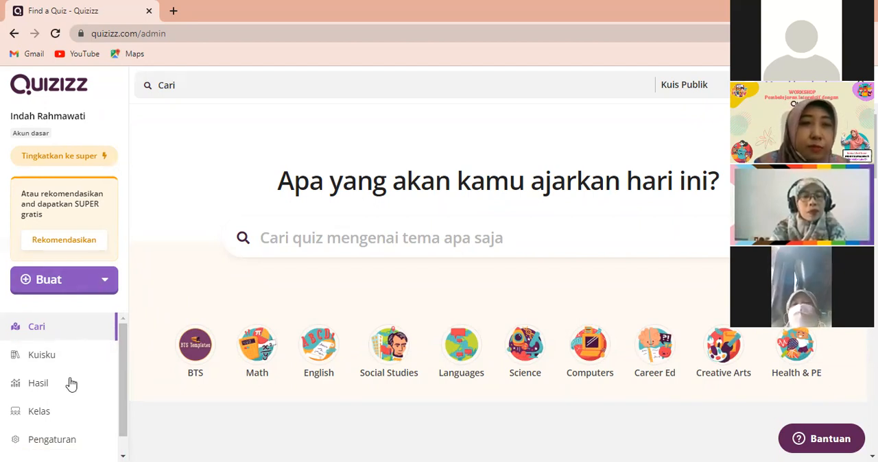
# Open the Pengaturan page of the new account and look over its account and language sections
pyautogui.scroll(-1, 71, 385)
pyautogui.scroll(1, 71, 385)
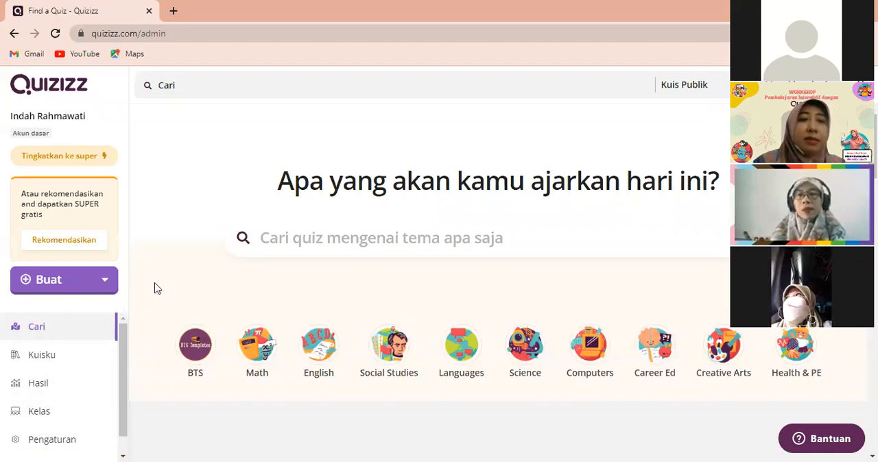
pyautogui.scroll(-1, 153, 305)
pyautogui.scroll(-2, 132, 410)
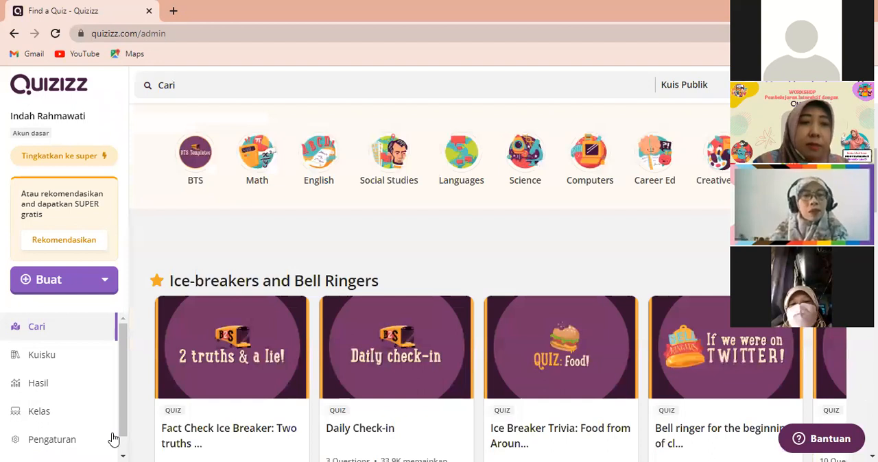
pyautogui.click(53, 445)
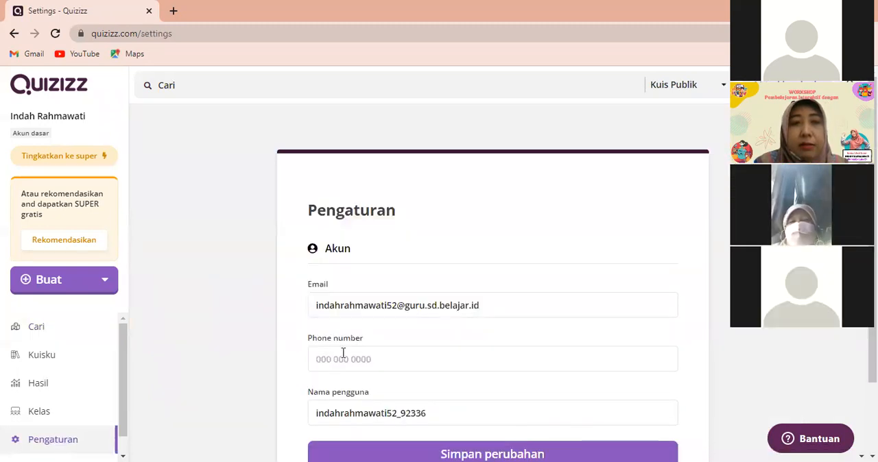
pyautogui.scroll(-3, 415, 335)
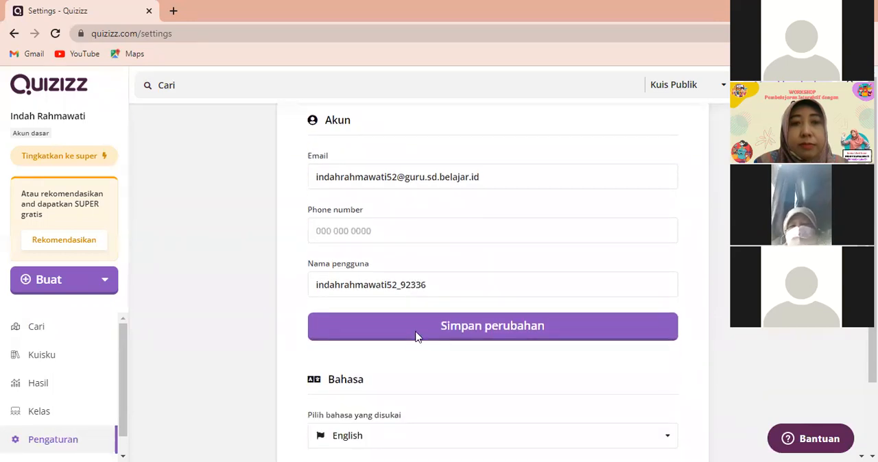
pyautogui.scroll(-3, 417, 337)
pyautogui.scroll(4, 416, 337)
pyautogui.click(416, 337)
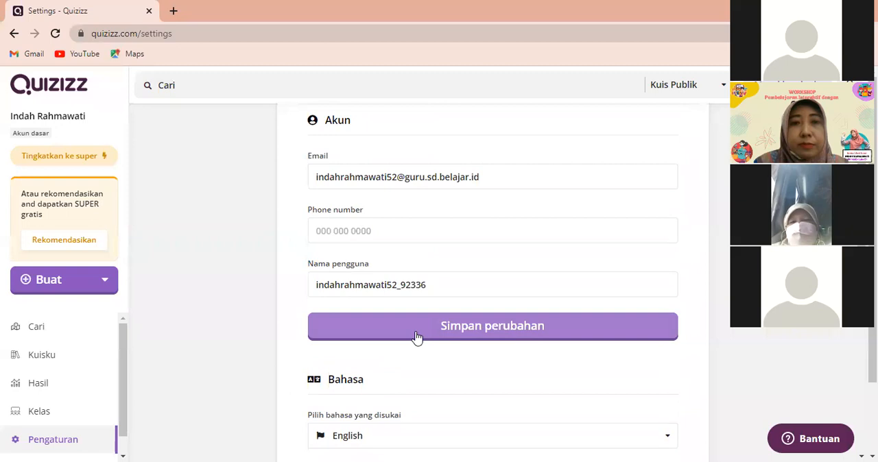
pyautogui.scroll(2, 416, 337)
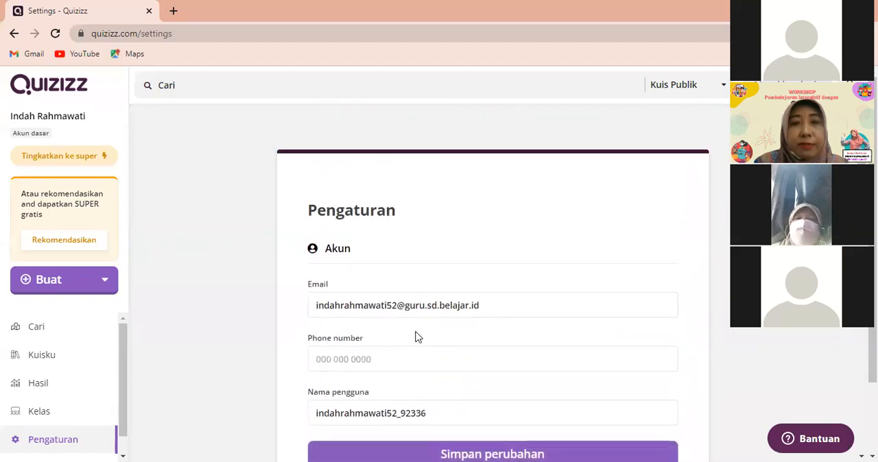
pyautogui.scroll(-1, 417, 337)
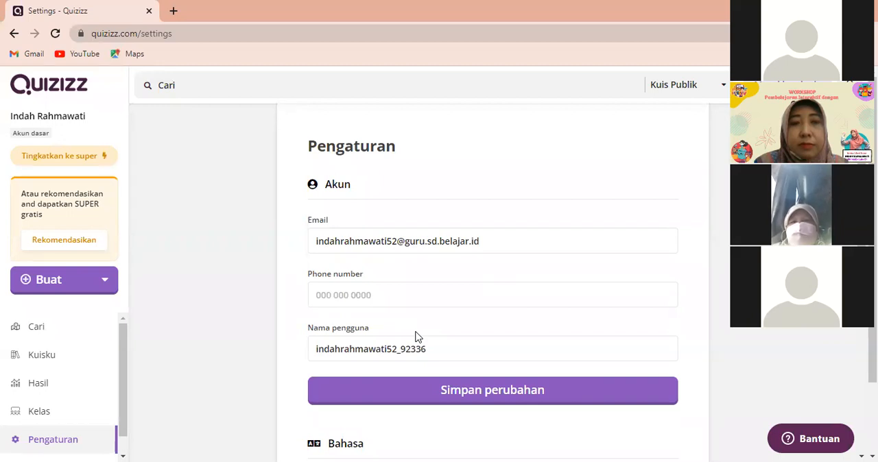
# Enter the account holder's phone number in the account settings
pyautogui.click(333, 298)
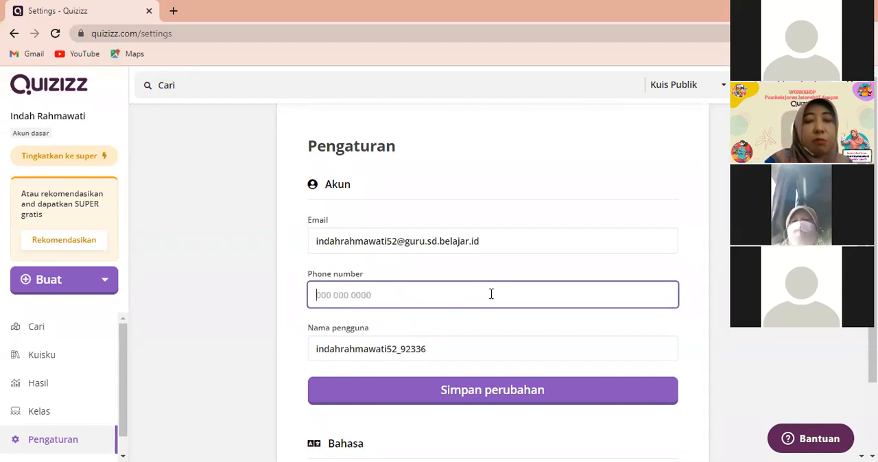
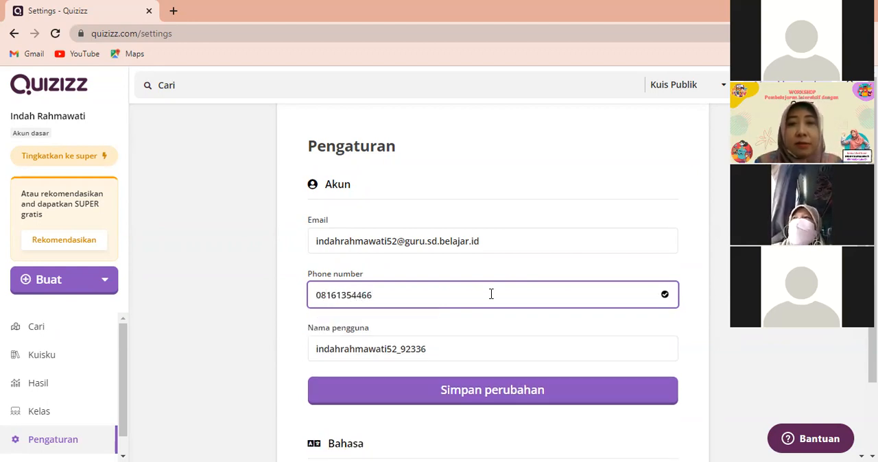
# Set the preferred language of the account to Bahasa Indonesia
pyautogui.scroll(-1, 501, 329)
pyautogui.scroll(-3, 501, 330)
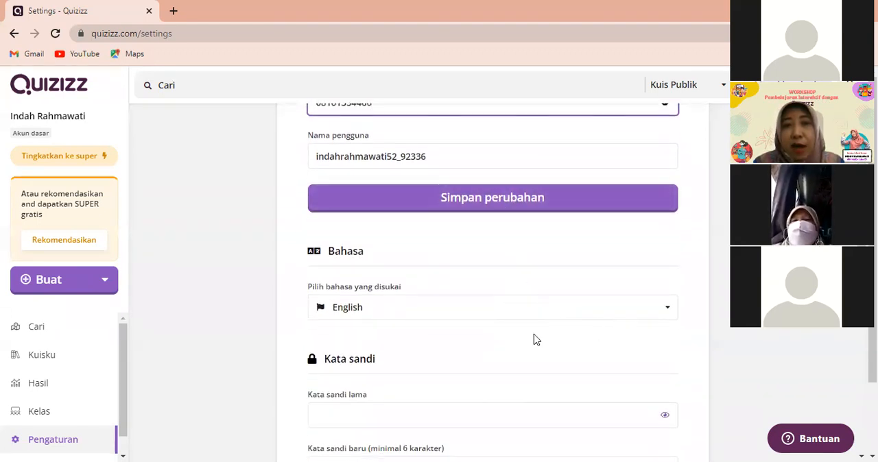
pyautogui.click(669, 311)
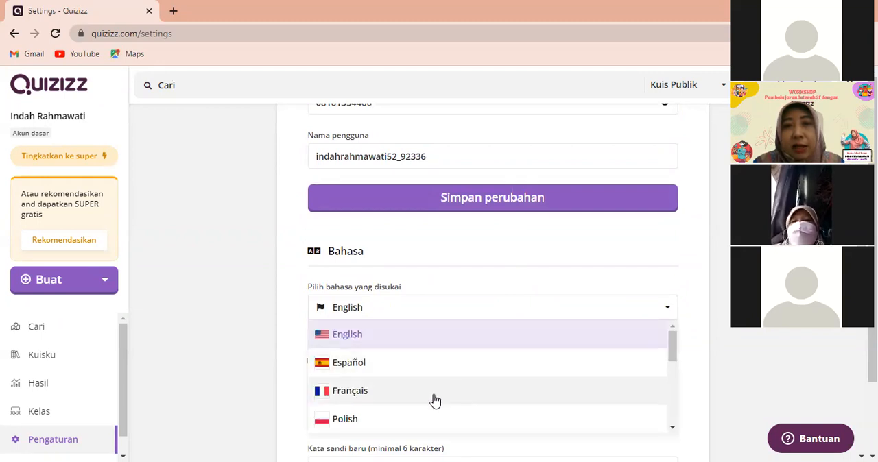
pyautogui.scroll(-2, 433, 401)
pyautogui.scroll(-4, 434, 401)
pyautogui.scroll(3, 432, 402)
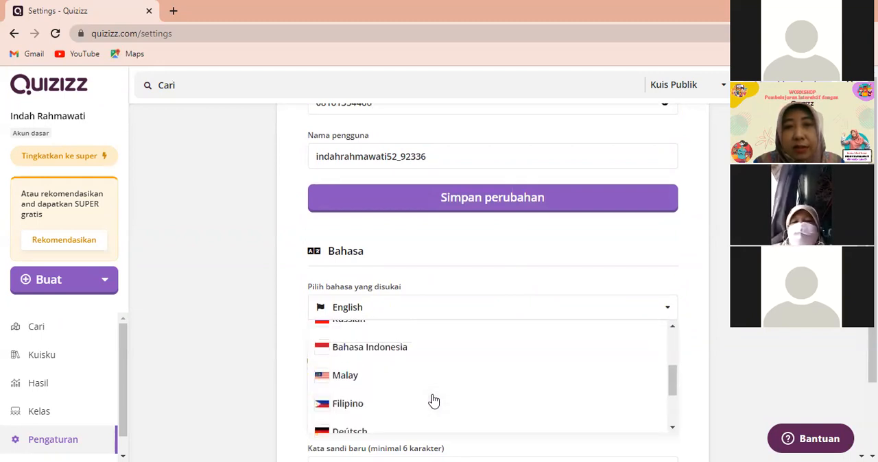
pyautogui.click(382, 352)
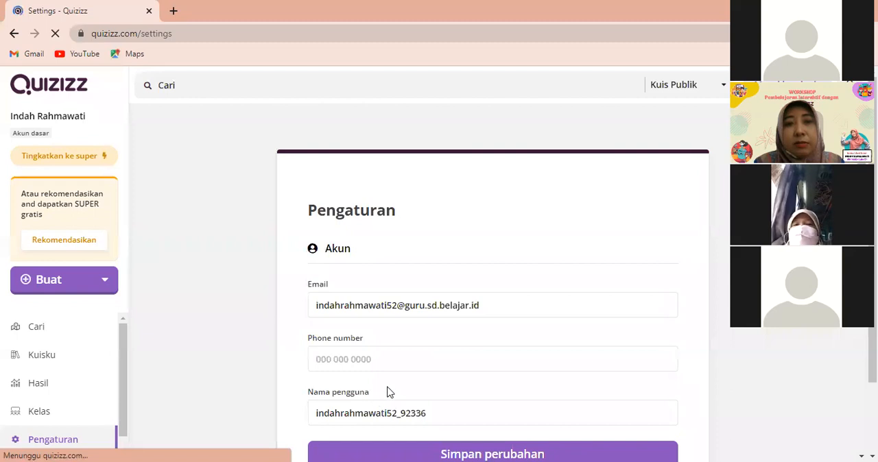
# Fill in the account holder's phone number in the empty Phone number field of the Akun section
pyautogui.scroll(-3, 422, 369)
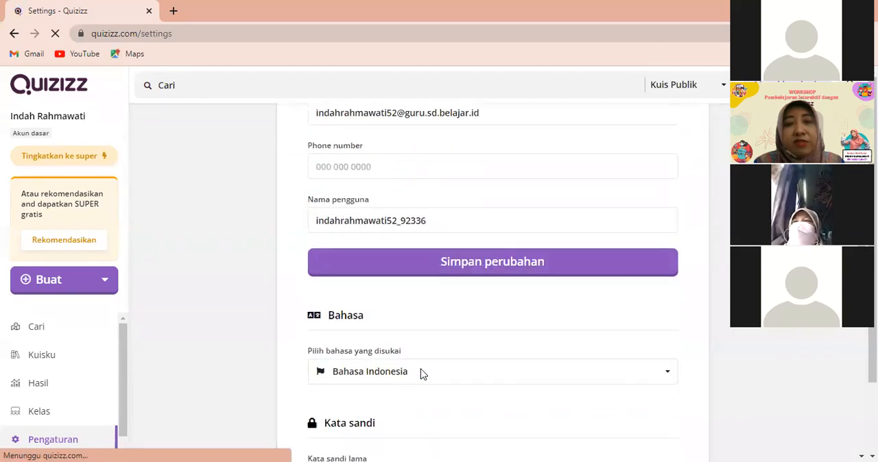
pyautogui.scroll(-2, 422, 373)
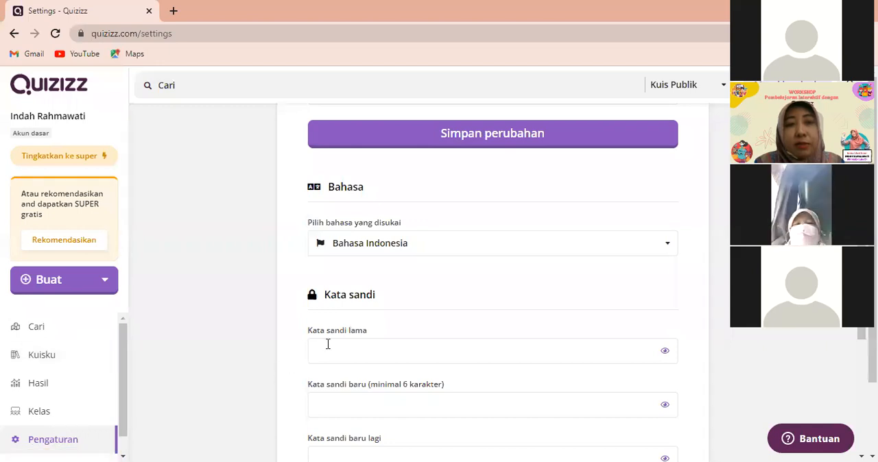
pyautogui.scroll(3, 528, 291)
pyautogui.scroll(2, 529, 291)
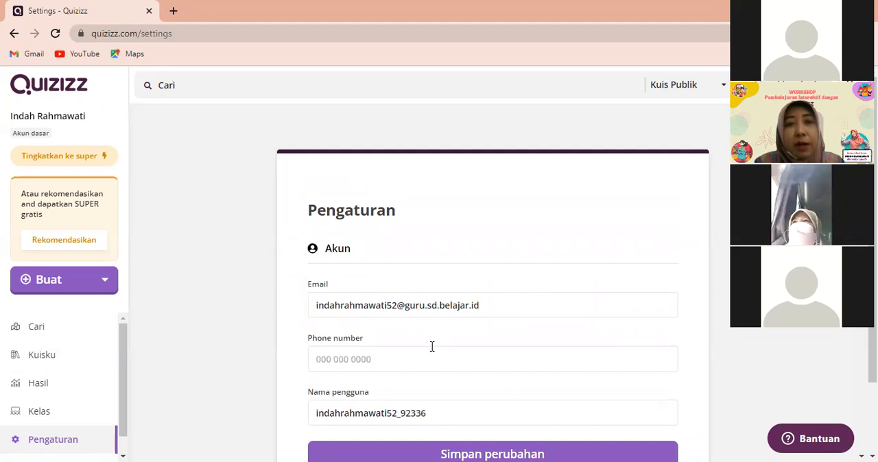
pyautogui.scroll(-1, 409, 365)
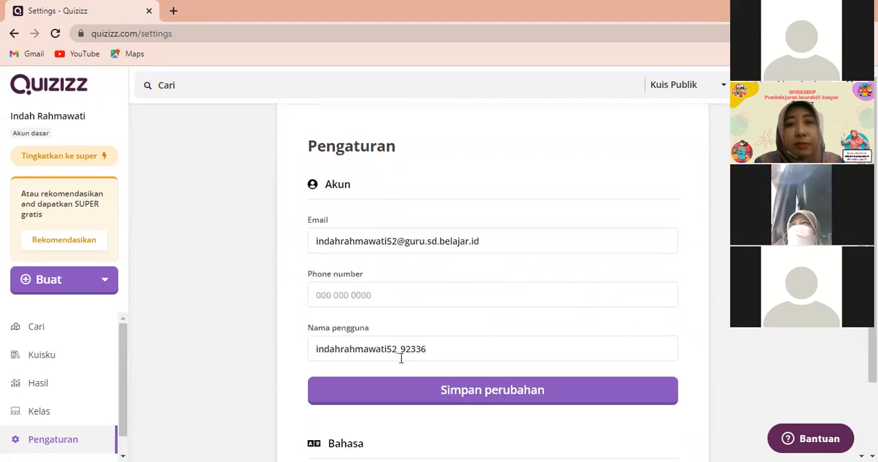
pyautogui.click(334, 294)
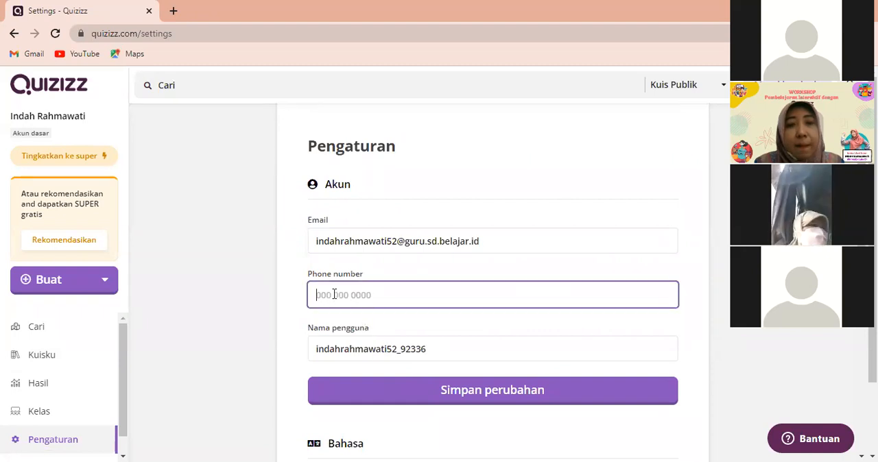
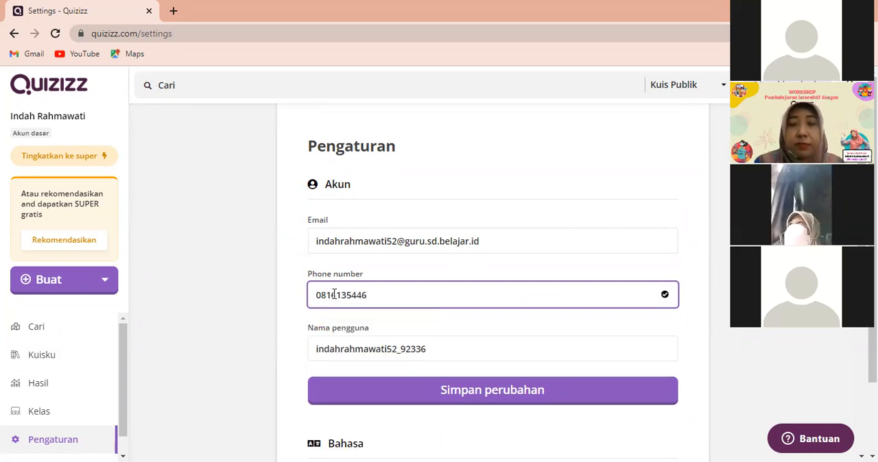
# Try to fill in the old password and a new password in the Kata sandi section
pyautogui.scroll(-3, 400, 339)
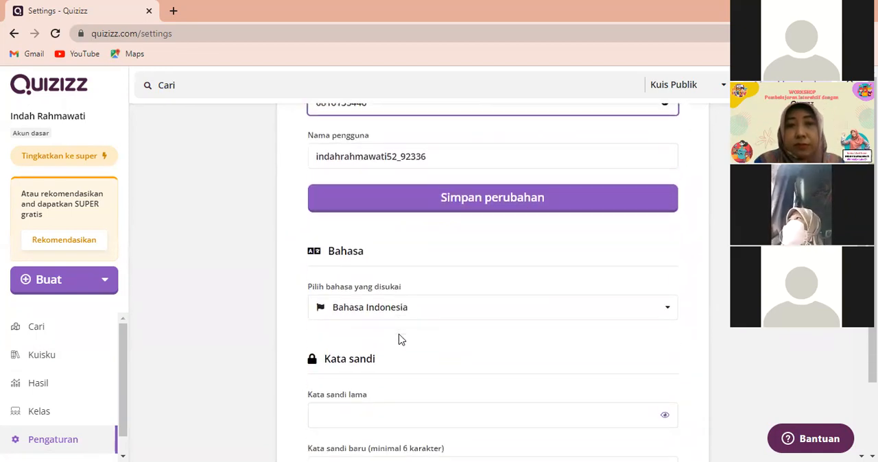
pyautogui.scroll(-1, 401, 338)
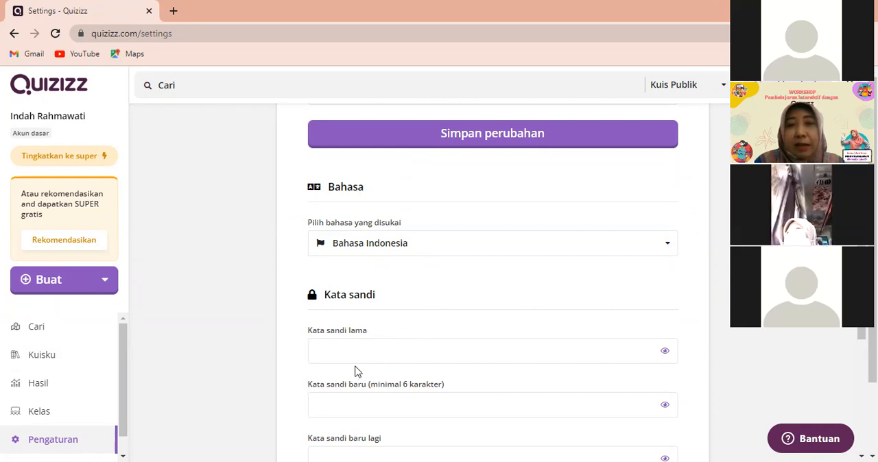
pyautogui.scroll(3, 484, 315)
pyautogui.scroll(1, 484, 316)
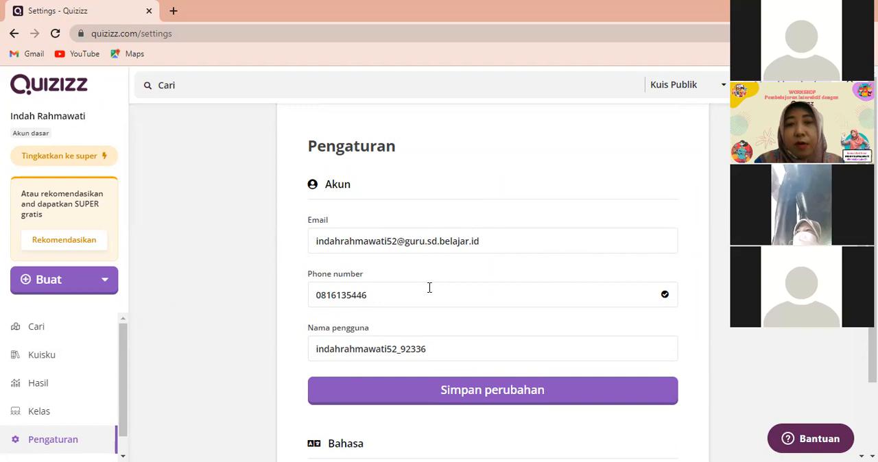
pyautogui.scroll(-1, 430, 288)
pyautogui.scroll(-2, 429, 291)
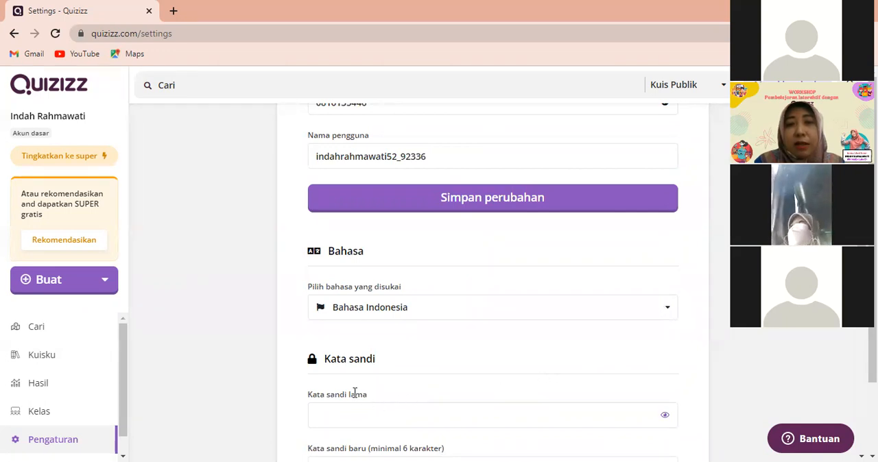
pyautogui.scroll(-1, 355, 398)
pyautogui.click(327, 357)
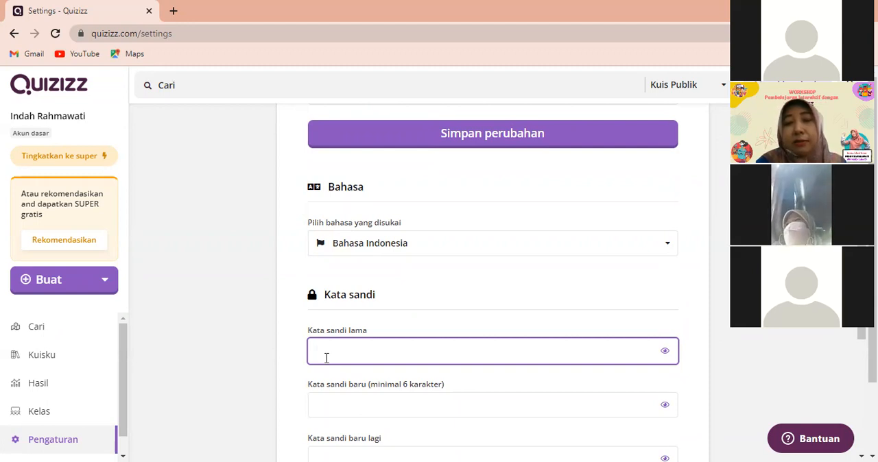
pyautogui.write('••••••••')
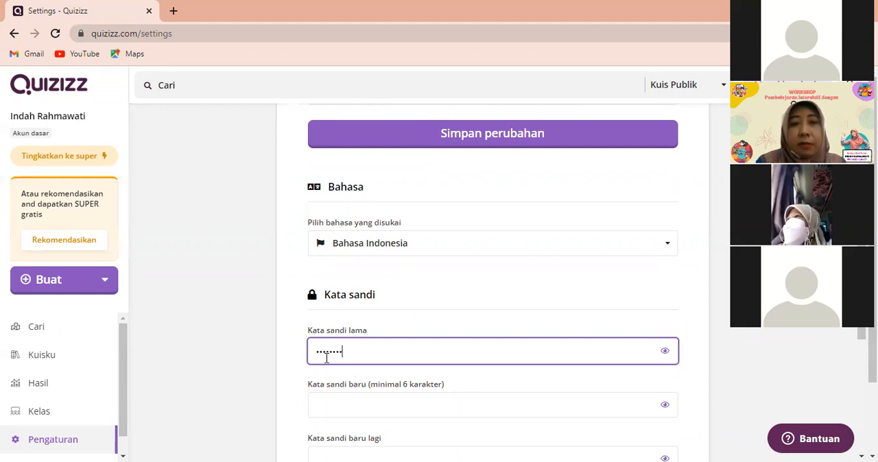
pyautogui.click(325, 403)
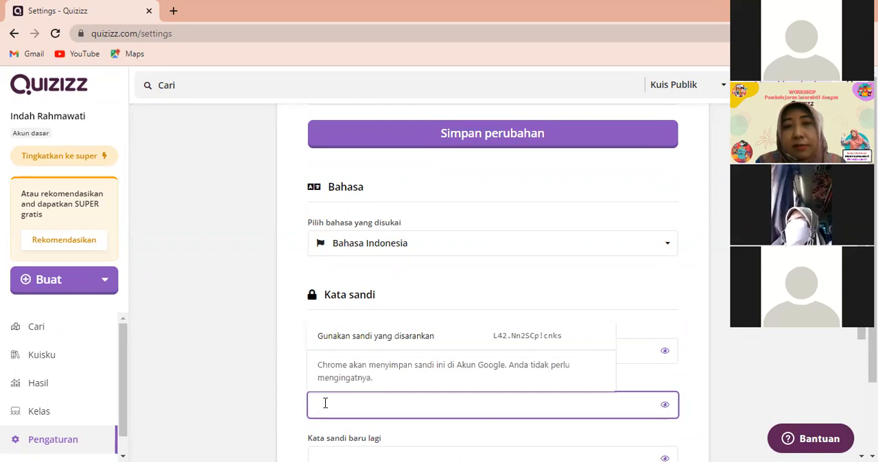
pyautogui.write('••')
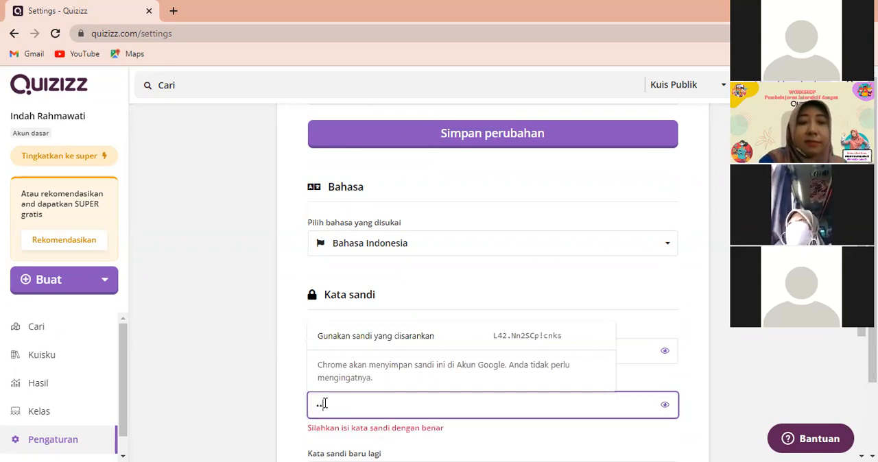
pyautogui.write('•••••')
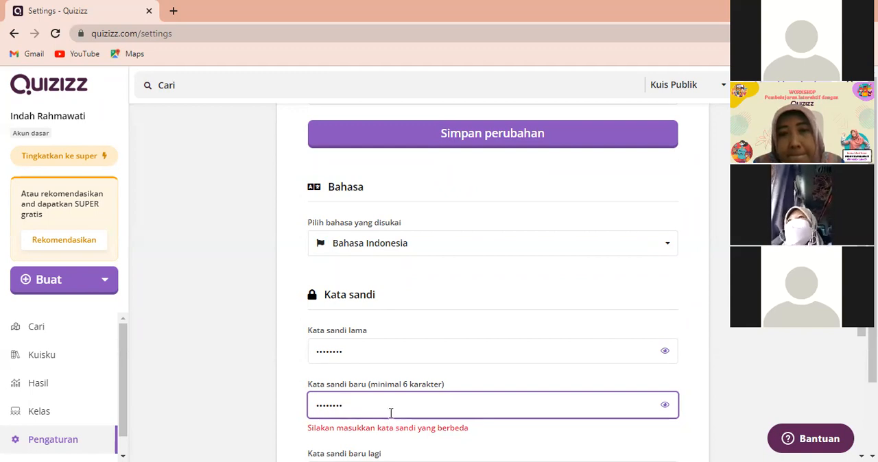
# Try replacing the entry in the Kata sandi lama field with a different password
pyautogui.scroll(-1, 385, 388)
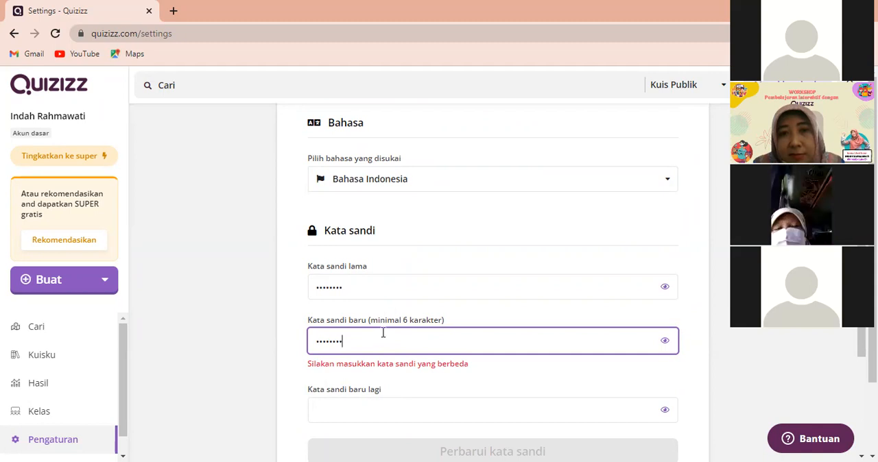
pyautogui.scroll(-1, 382, 339)
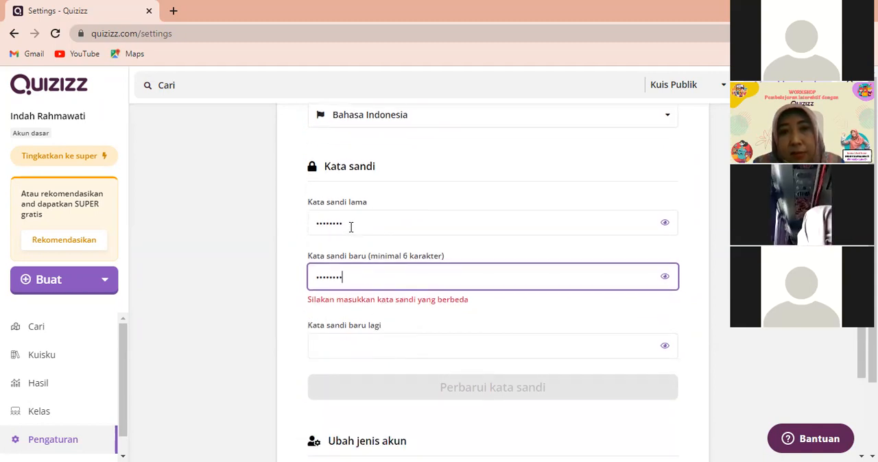
pyautogui.click(350, 224)
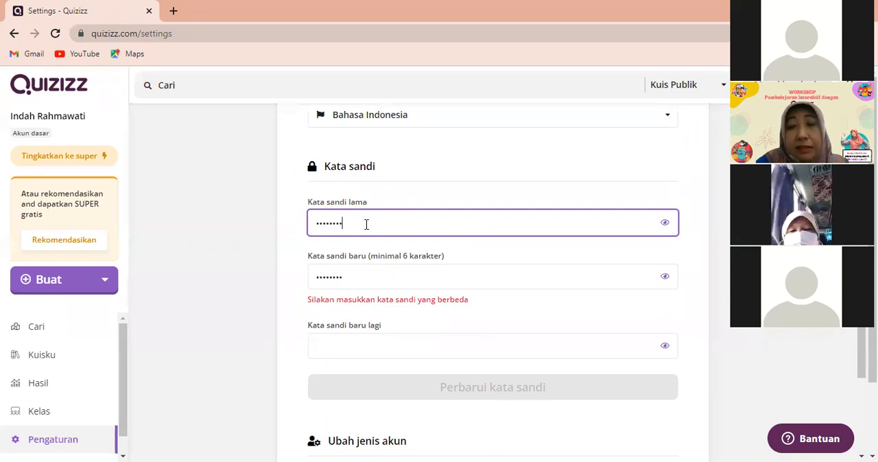
pyautogui.press('BackSpace')
pyautogui.press('BackSpace')
pyautogui.press('BackSpace')
pyautogui.press('BackSpace')
pyautogui.press('BackSpace')
pyautogui.press('BackSpace')
pyautogui.press('BackSpace')
pyautogui.press('BackSpace')
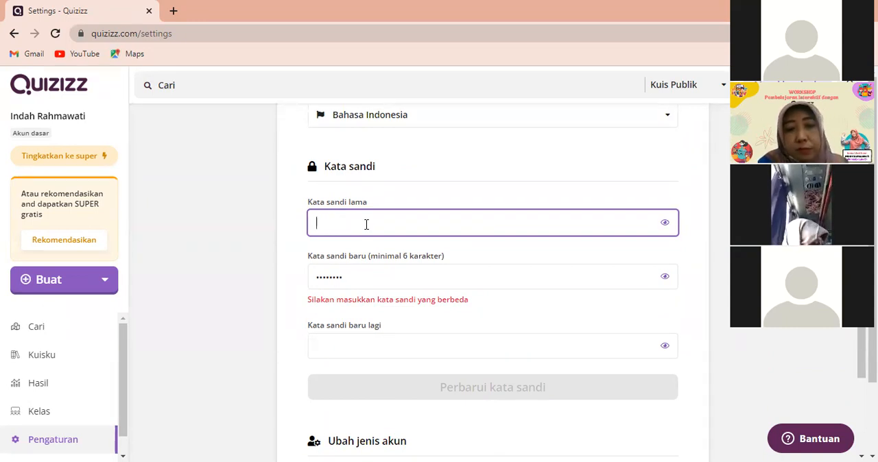
pyautogui.write('12345')
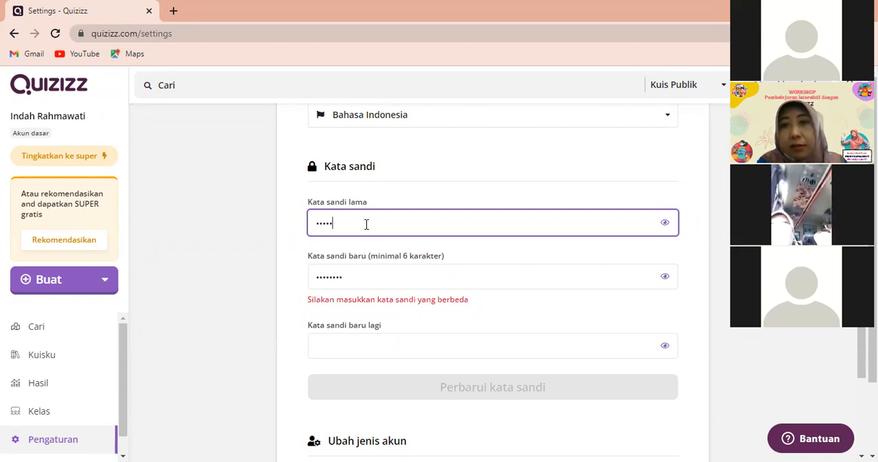
# Clear the Kata sandi lama field and enter the account's old password again
pyautogui.press('BackSpace')
pyautogui.press('BackSpace')
pyautogui.press('BackSpace')
pyautogui.press('BackSpace')
pyautogui.press('BackSpace')
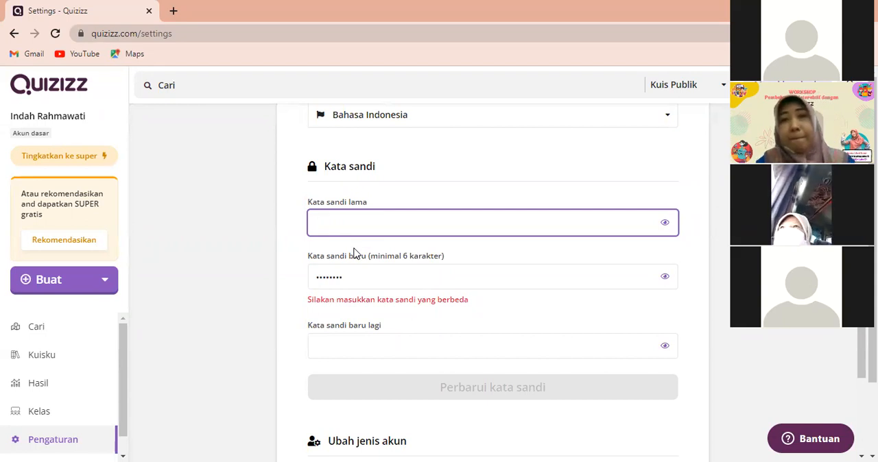
pyautogui.write('•••••')
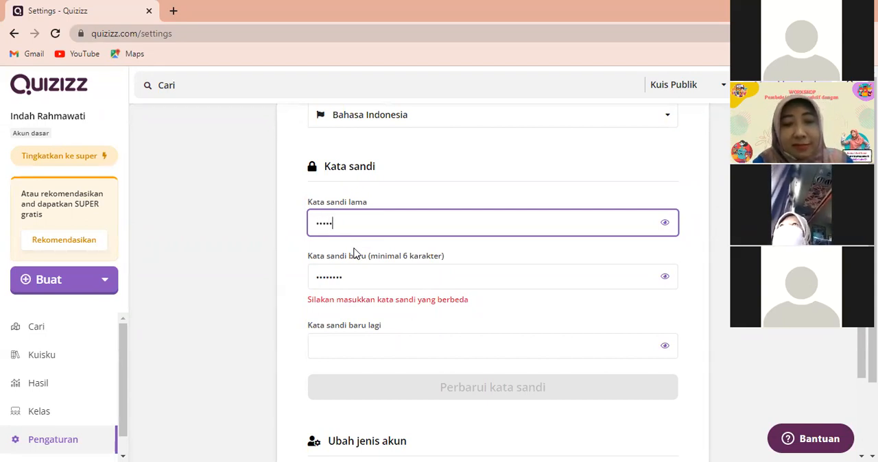
pyautogui.write('•••')
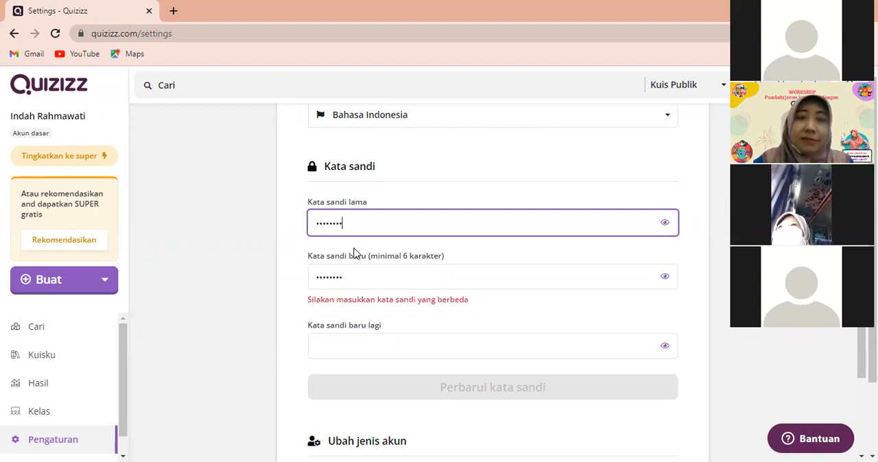
# Replace the new password with a different one and repeat it in the Kata sandi baru lagi field
pyautogui.moveTo(364, 284); pyautogui.dragTo(286, 284)
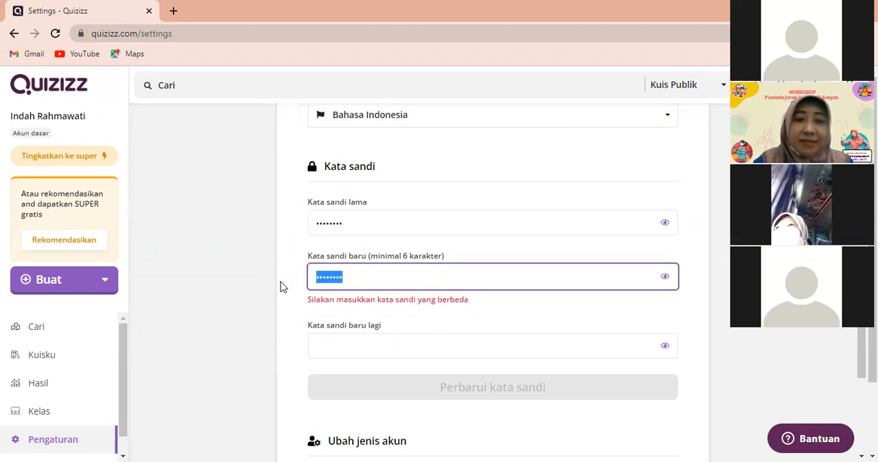
pyautogui.write('••••••')
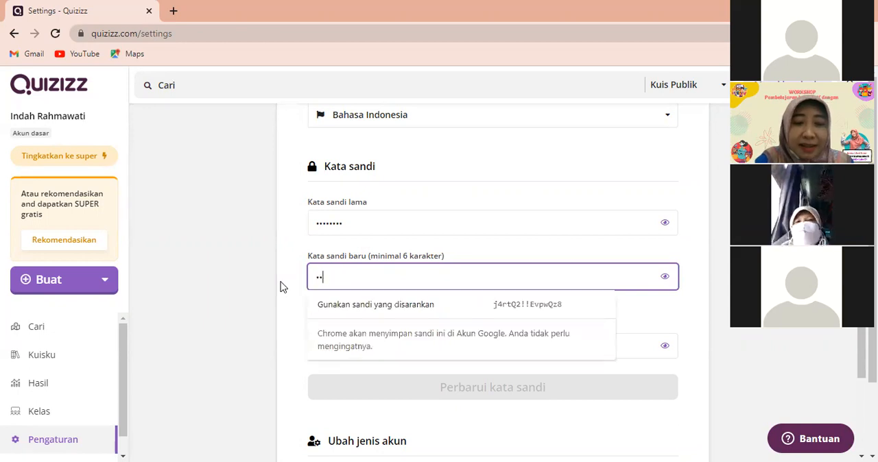
pyautogui.write('••••')
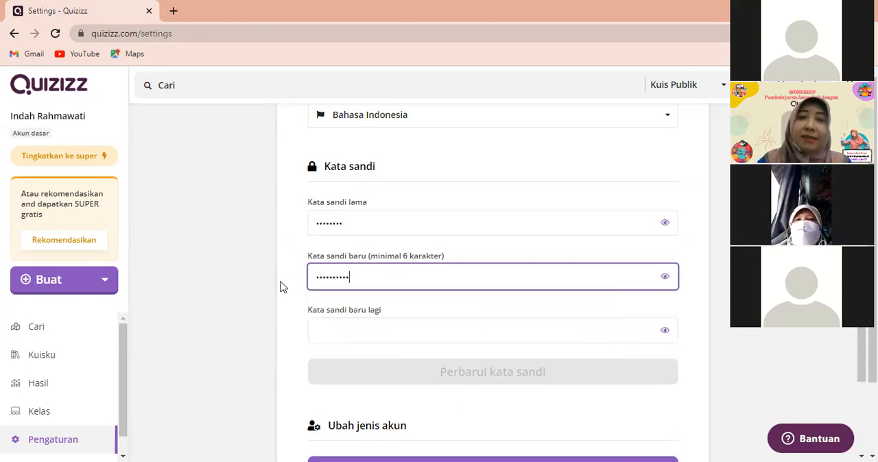
pyautogui.click(326, 333)
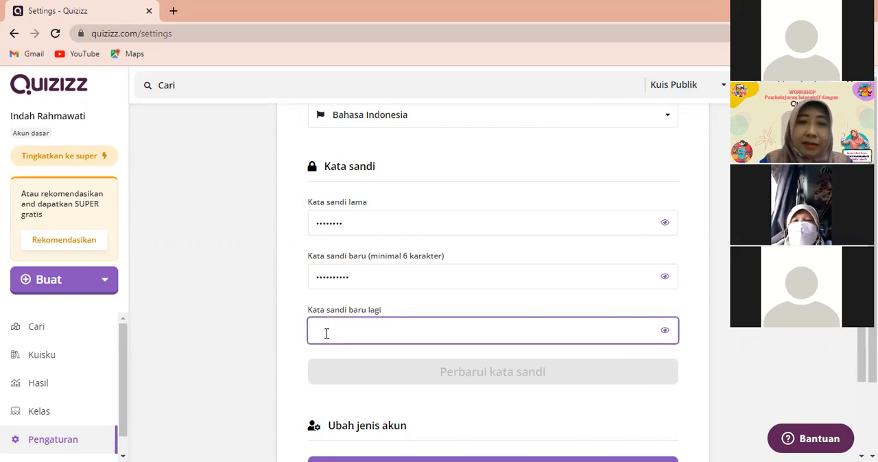
pyautogui.write('•••')
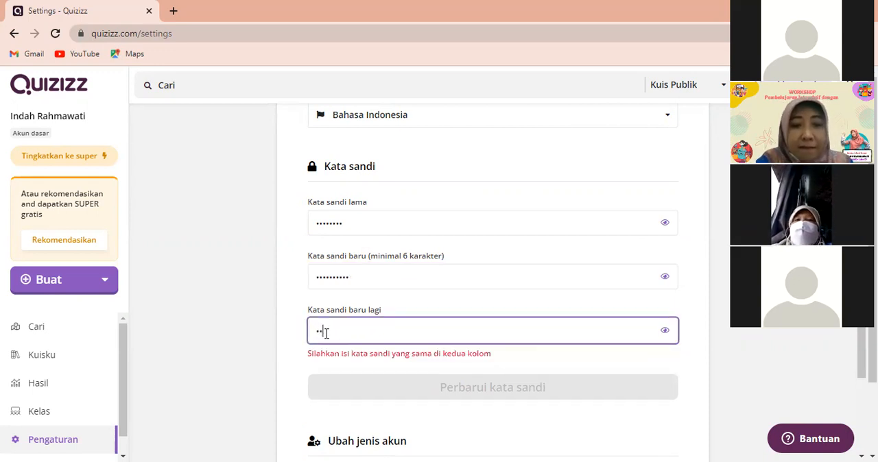
pyautogui.write('••')
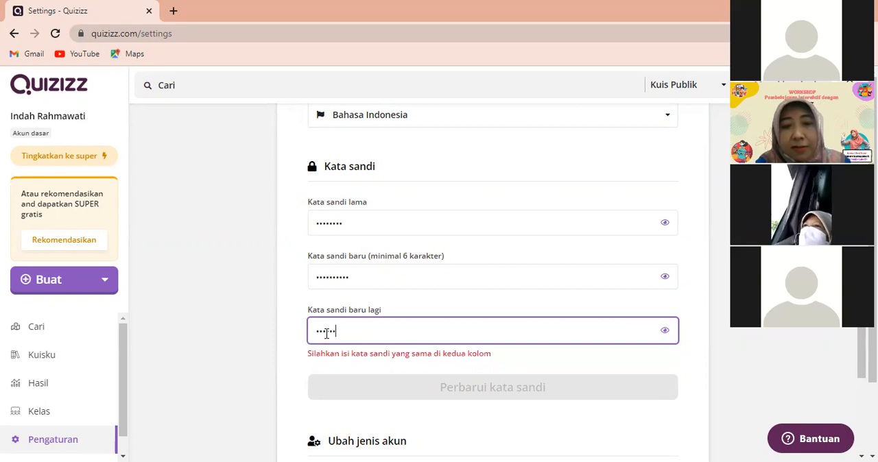
pyautogui.write('•••••')
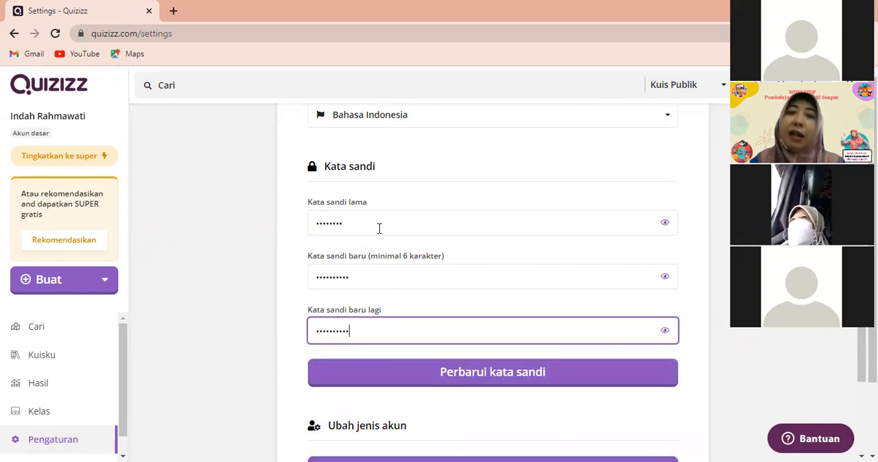
# Look over the password, account type and account deletion sections of the Pengaturan page
pyautogui.scroll(3, 460, 284)
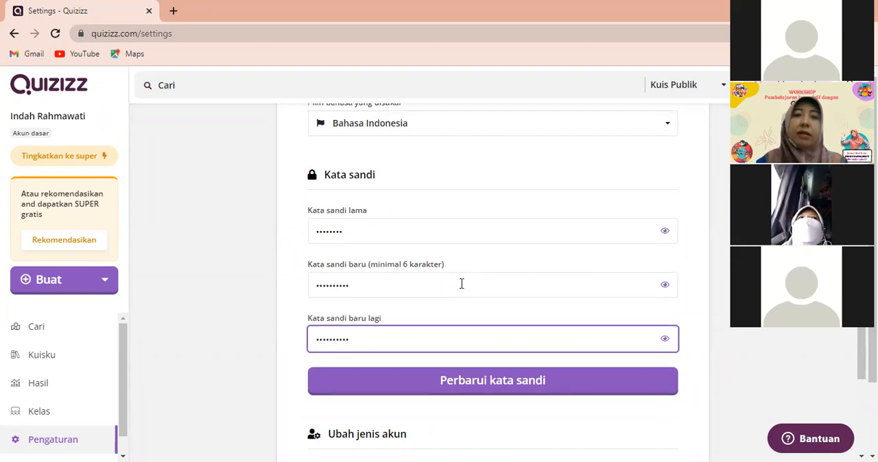
pyautogui.scroll(-4, 458, 284)
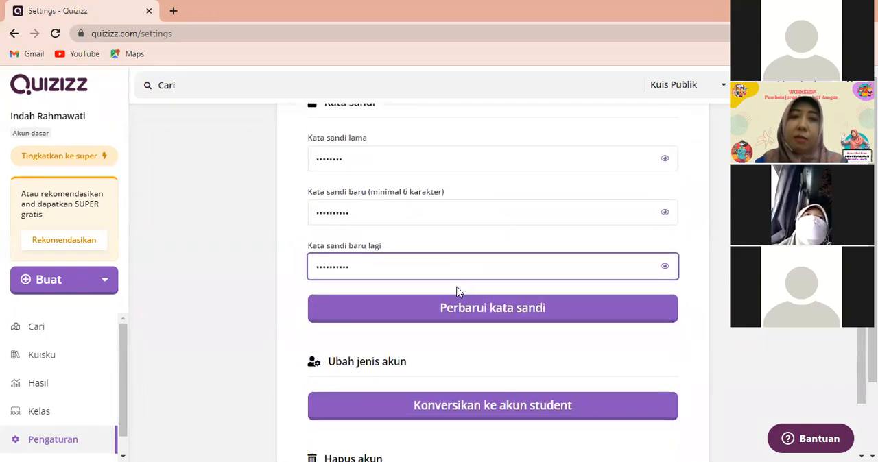
pyautogui.scroll(-2, 454, 290)
pyautogui.scroll(-1, 450, 300)
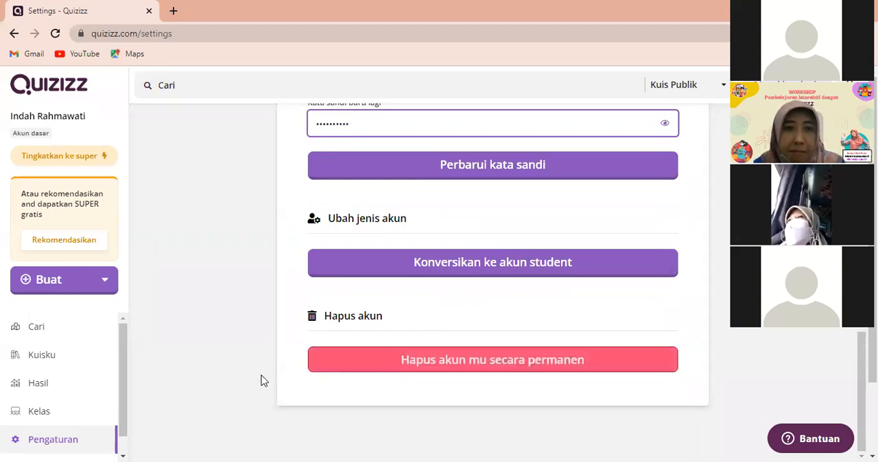
pyautogui.scroll(2, 205, 374)
pyautogui.scroll(3, 204, 373)
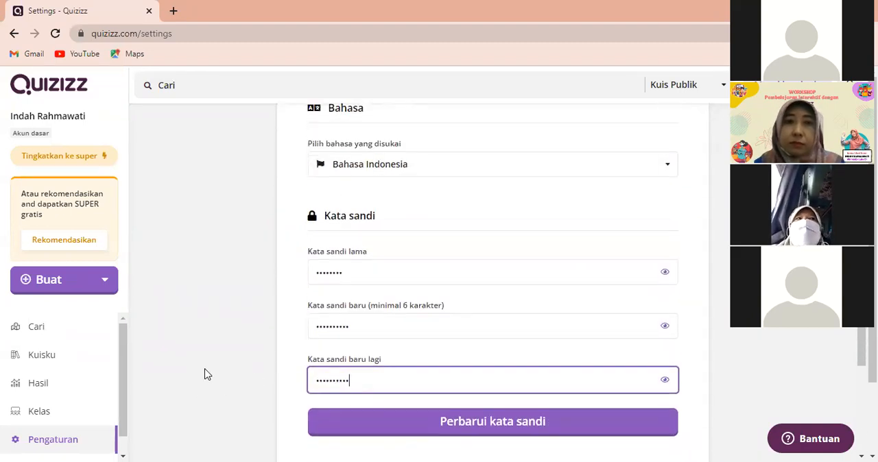
# Clear the Kata sandi lama, Kata sandi baru and Kata sandi baru lagi fields in the Kata sandi section
pyautogui.scroll(1, 204, 374)
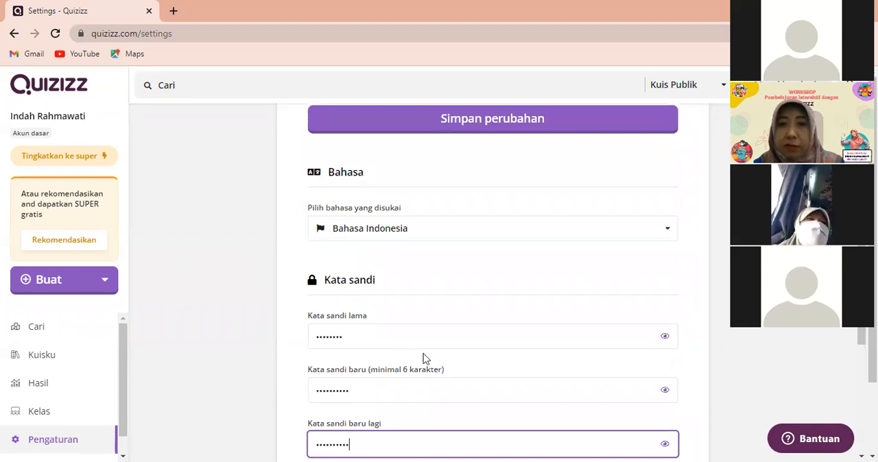
pyautogui.doubleClick(362, 336)
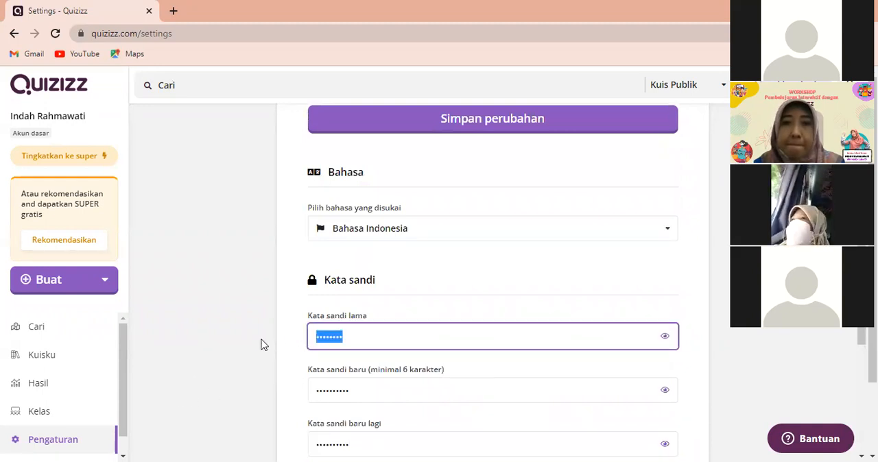
pyautogui.press('BackSpace')
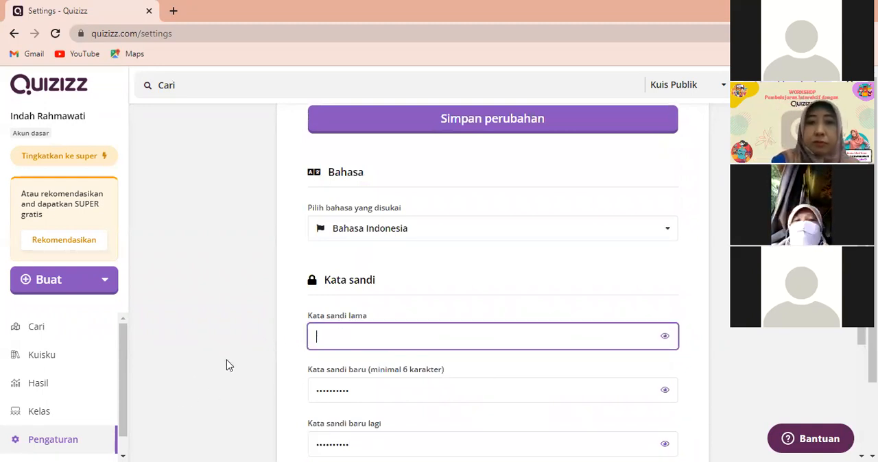
pyautogui.doubleClick(344, 390)
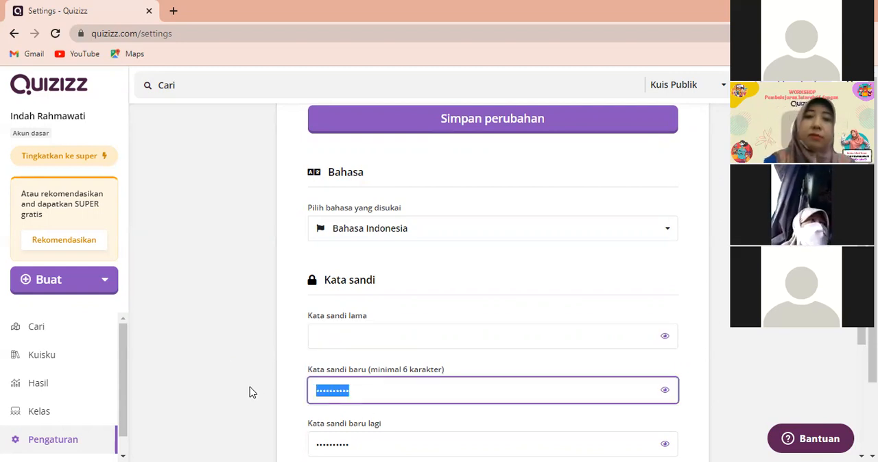
pyautogui.press('BackSpace')
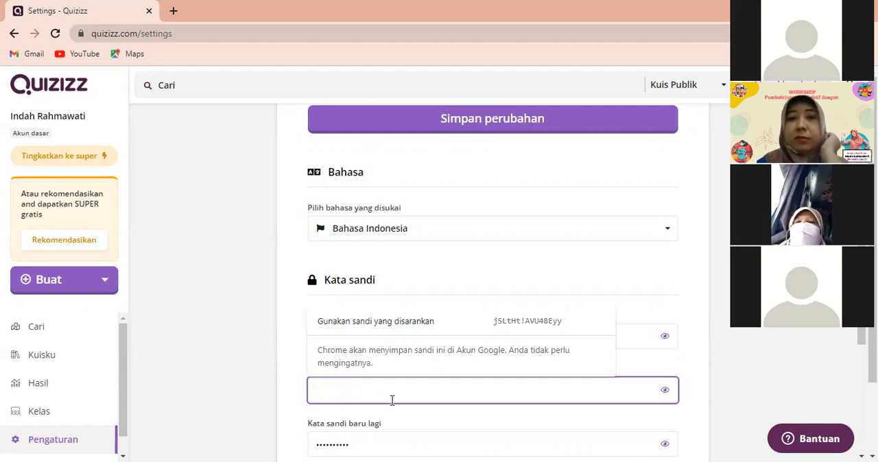
pyautogui.doubleClick(359, 444)
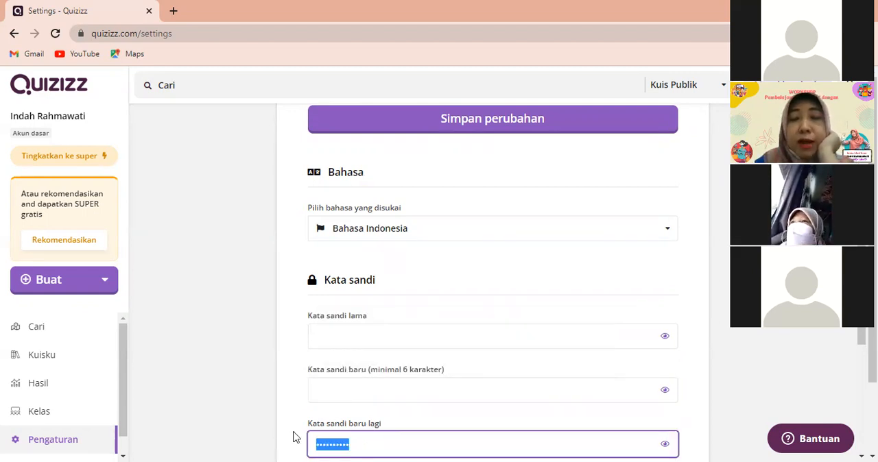
pyautogui.click(333, 339)
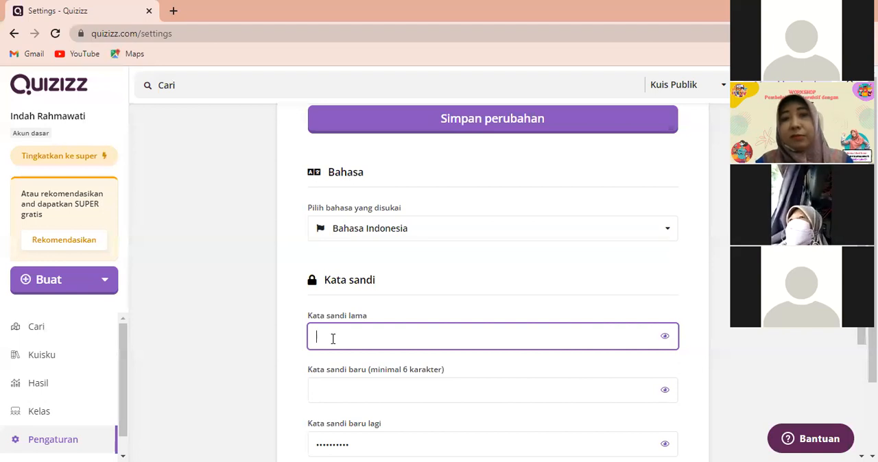
pyautogui.scroll(-1, 390, 331)
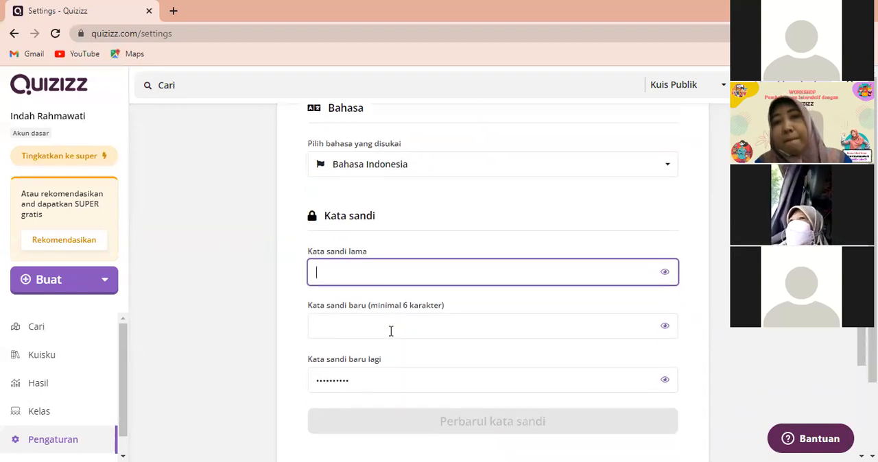
pyautogui.scroll(-1, 390, 331)
pyautogui.moveTo(360, 322); pyautogui.dragTo(251, 335)
pyautogui.press('BackSpace')
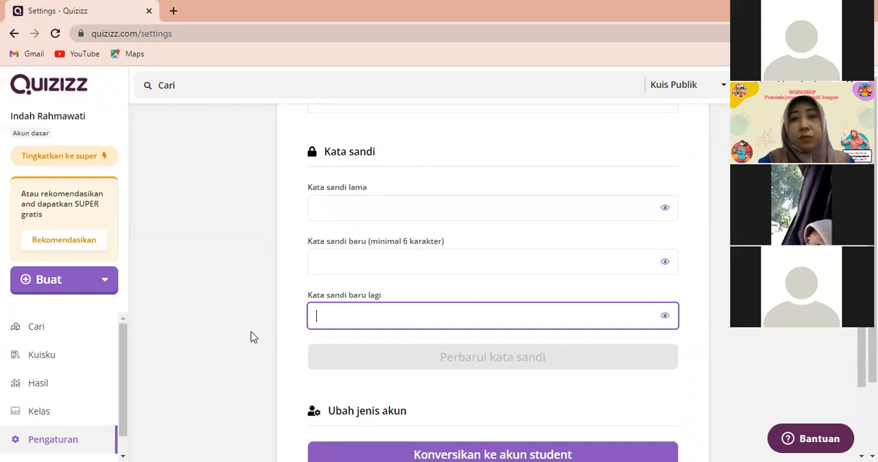
# Save the changes in the Akun section of the Pengaturan page
pyautogui.scroll(-3, 402, 362)
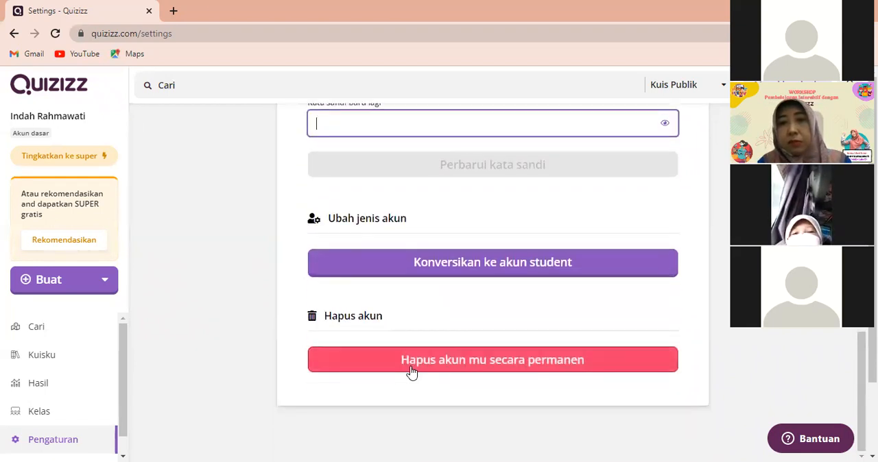
pyautogui.scroll(7, 507, 397)
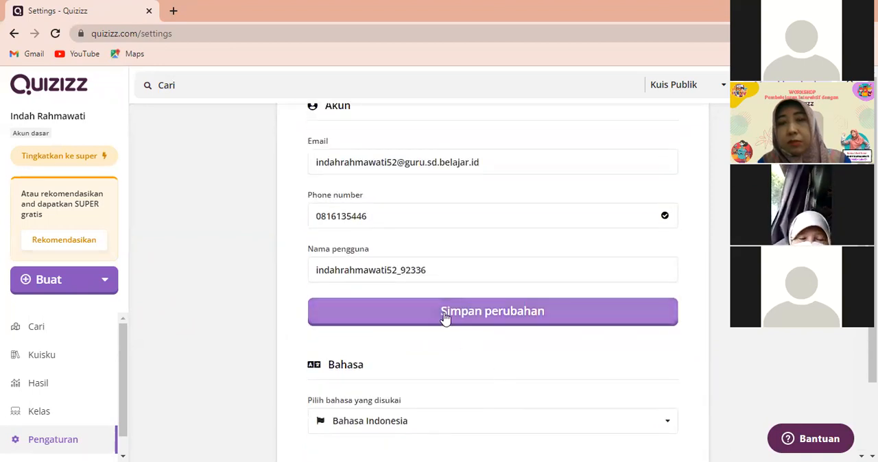
pyautogui.click(444, 317)
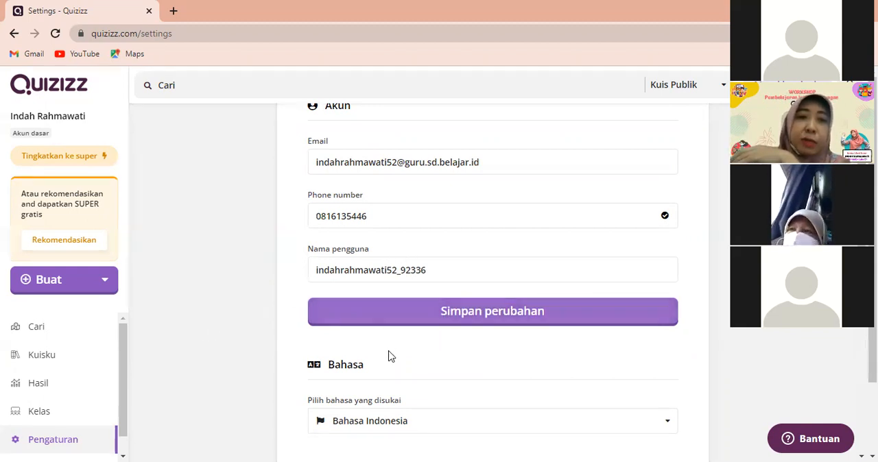
# View the quiz and lesson types that Buat offers for new content, and close the options without choosing one
pyautogui.scroll(-2, 401, 379)
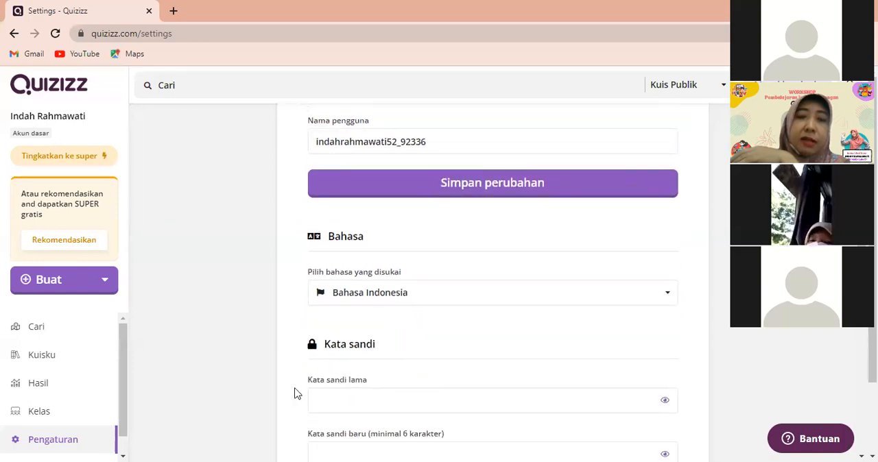
pyautogui.scroll(4, 208, 335)
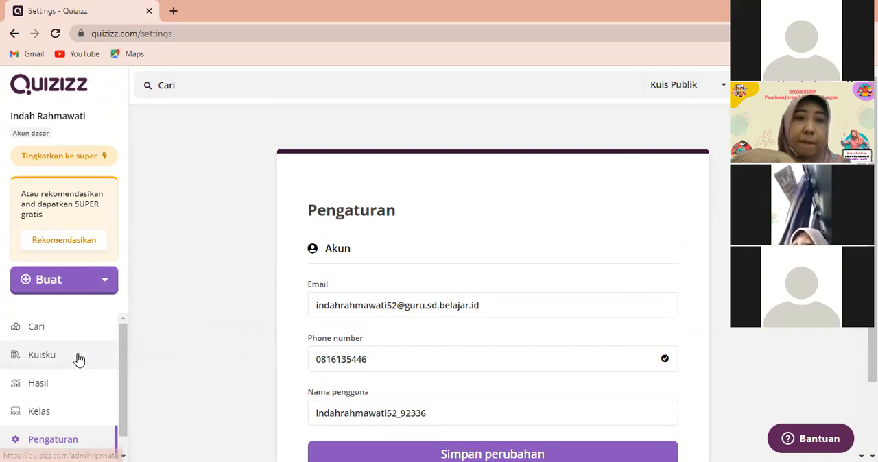
pyautogui.click(62, 290)
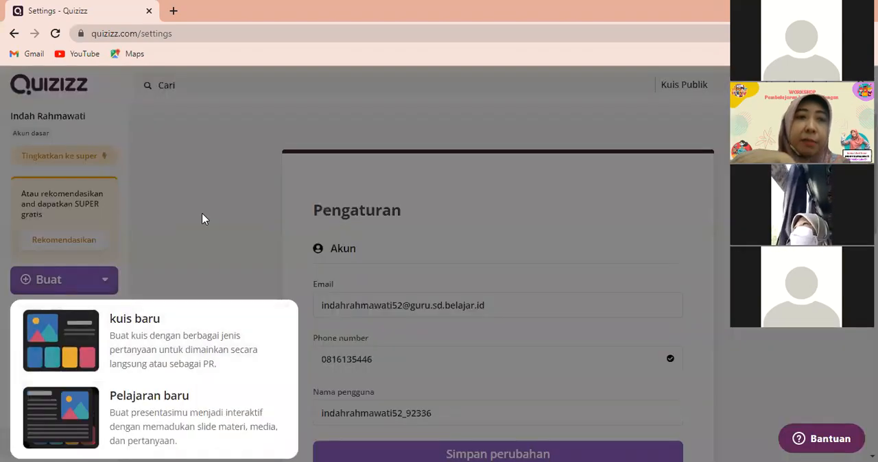
pyautogui.click(202, 220)
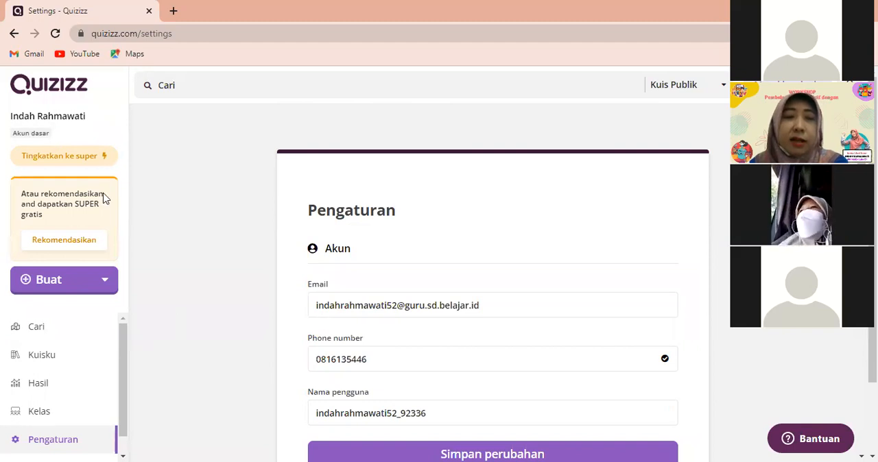
# Search the public quizzes for the suggested term "perkembangbiakan tumbuhan dan hewan"
pyautogui.click(50, 334)
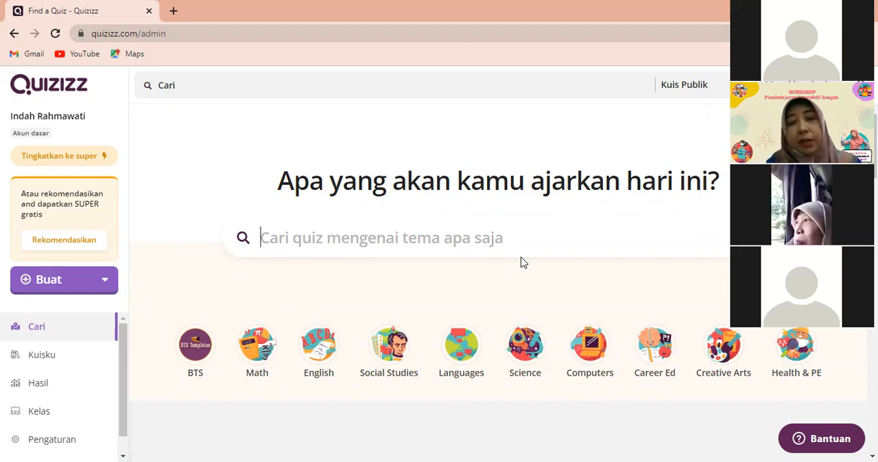
pyautogui.write('Perke')
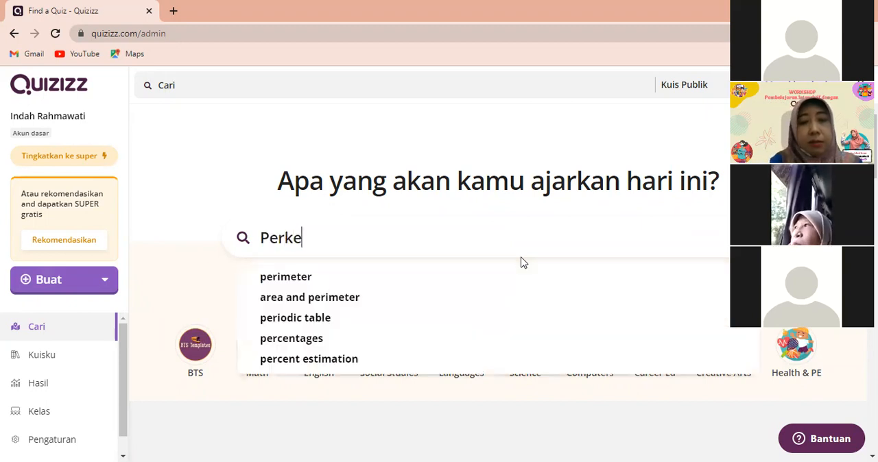
pyautogui.write('mbangbiakan')
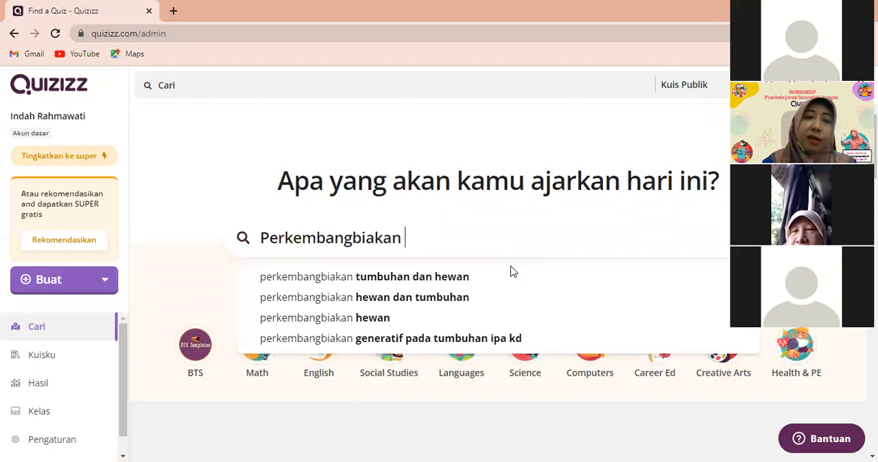
pyautogui.click(436, 283)
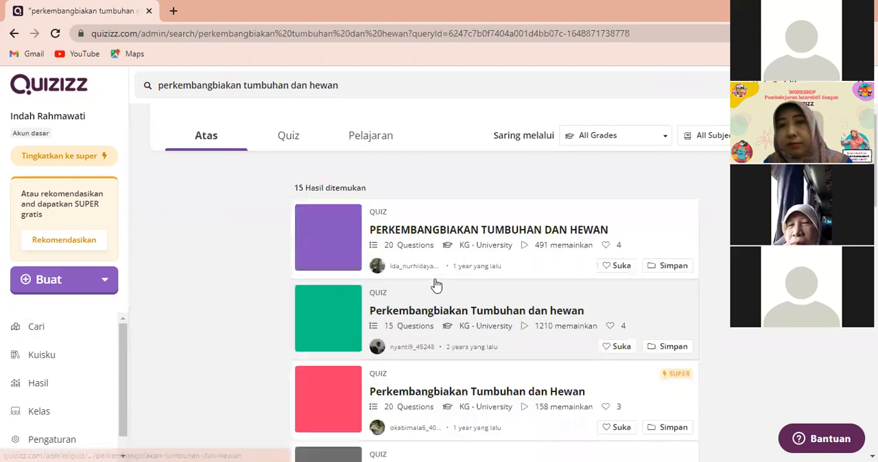
pyautogui.click(436, 285)
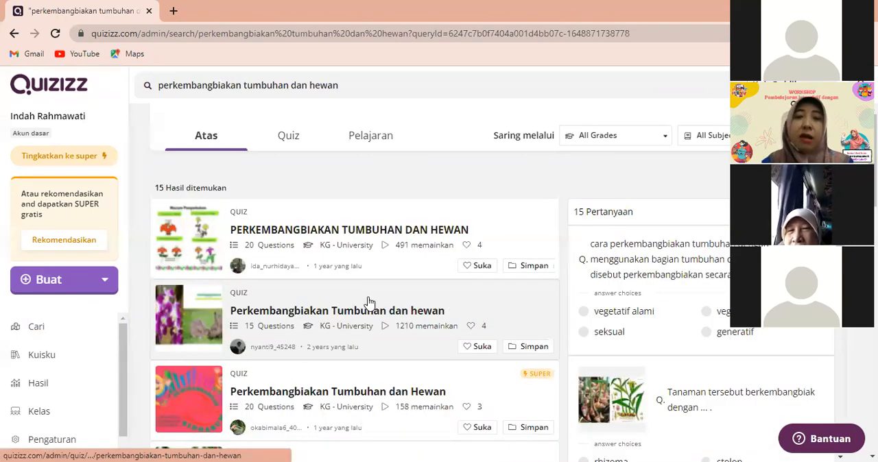
# Filter the search results to the Elementary grade level and the Science subject
pyautogui.scroll(-5, 368, 302)
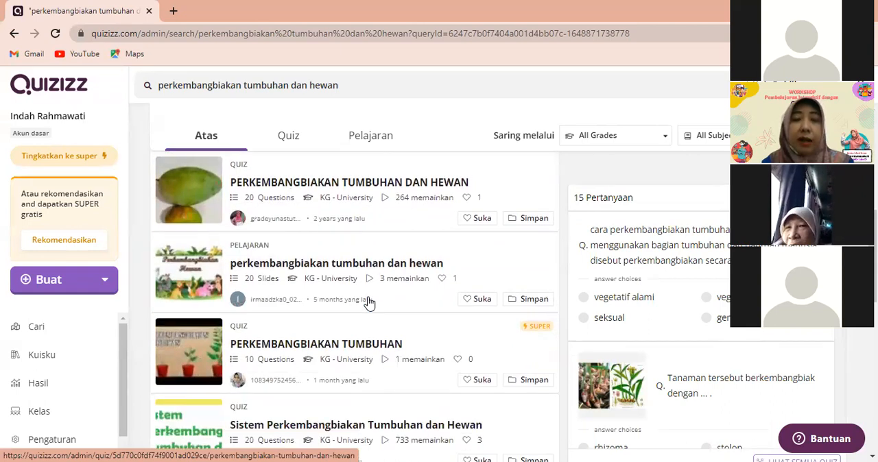
pyautogui.scroll(5, 369, 301)
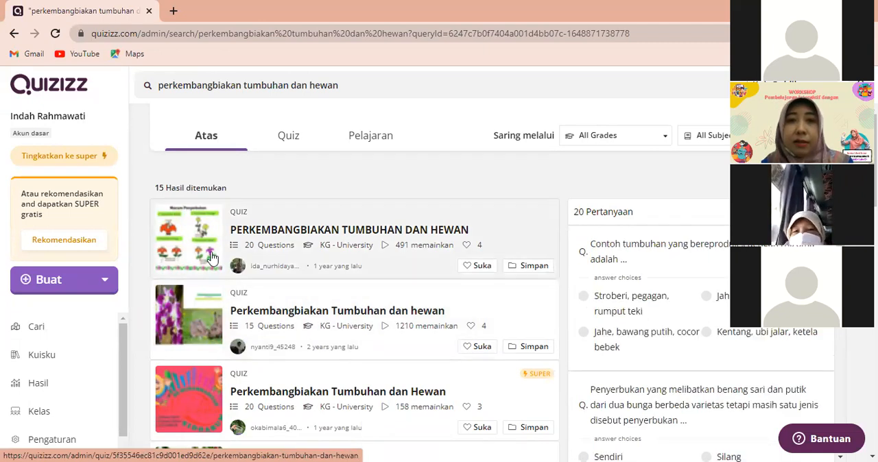
pyautogui.click(665, 142)
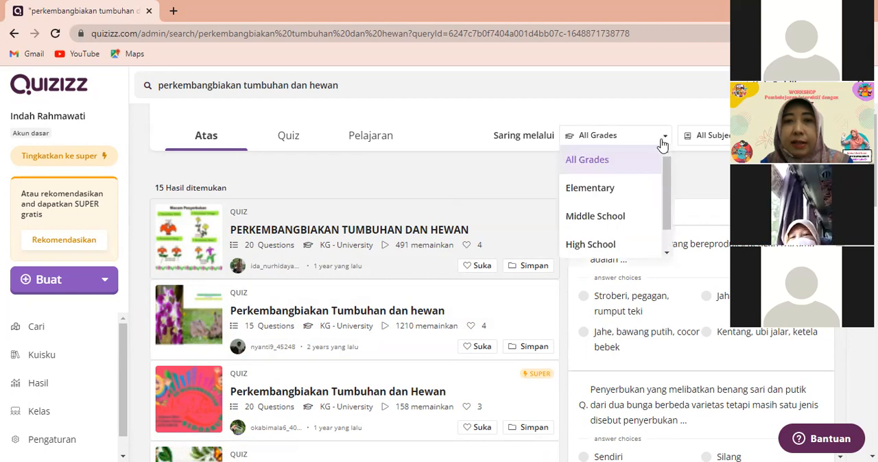
pyautogui.click(620, 196)
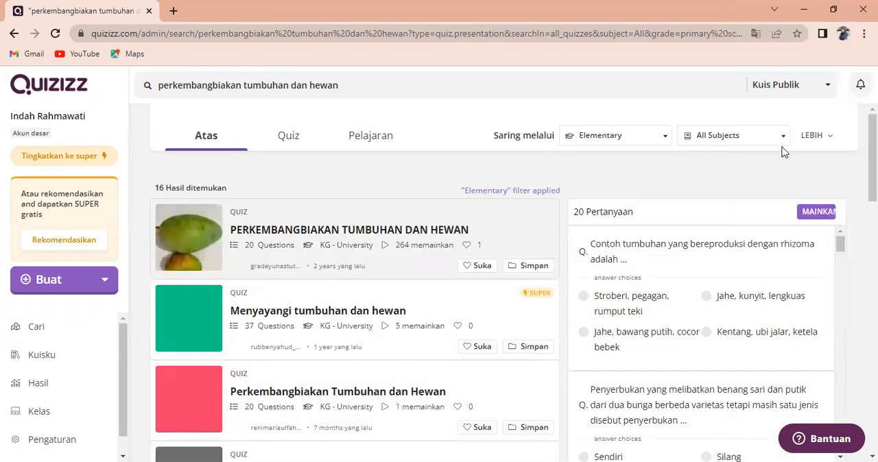
pyautogui.click(782, 137)
pyautogui.scroll(-3, 723, 235)
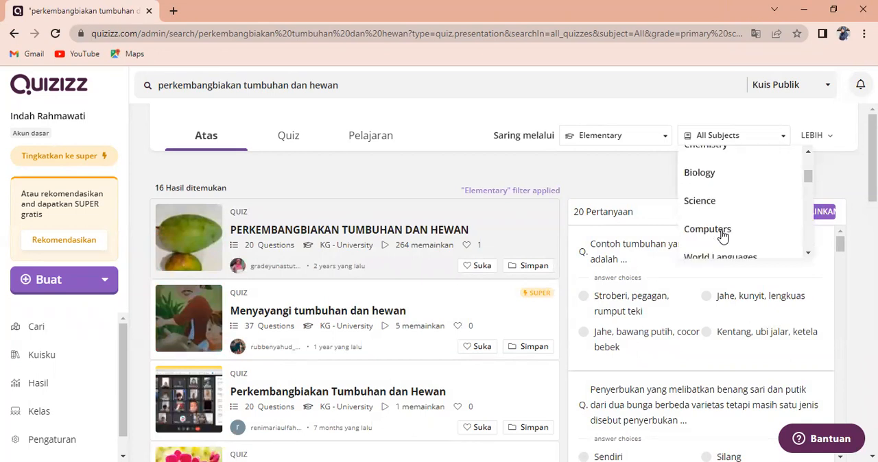
pyautogui.scroll(2, 721, 233)
pyautogui.scroll(-2, 721, 232)
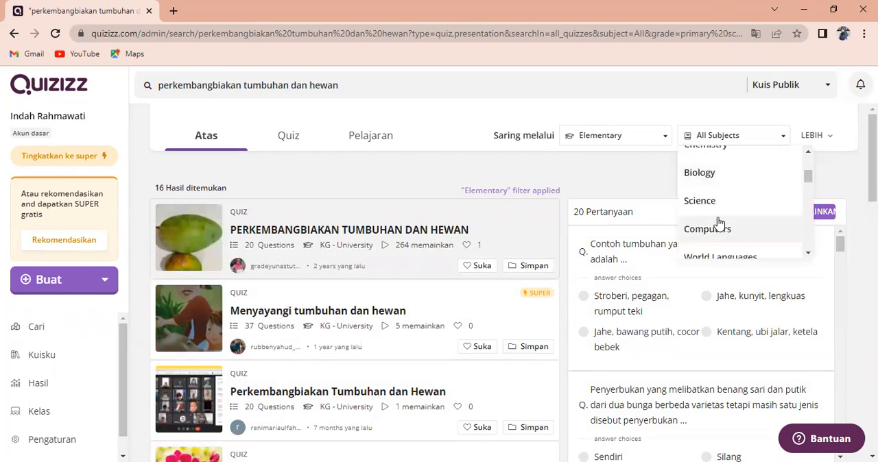
pyautogui.click(713, 205)
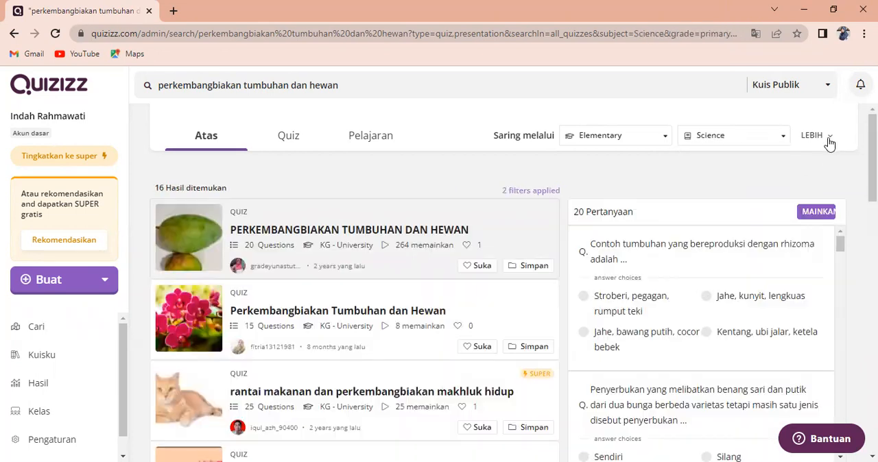
# Restrict the results to quizzes with 11-20 questions, sort by Most Relevant, and apply these filters
pyautogui.click(829, 141)
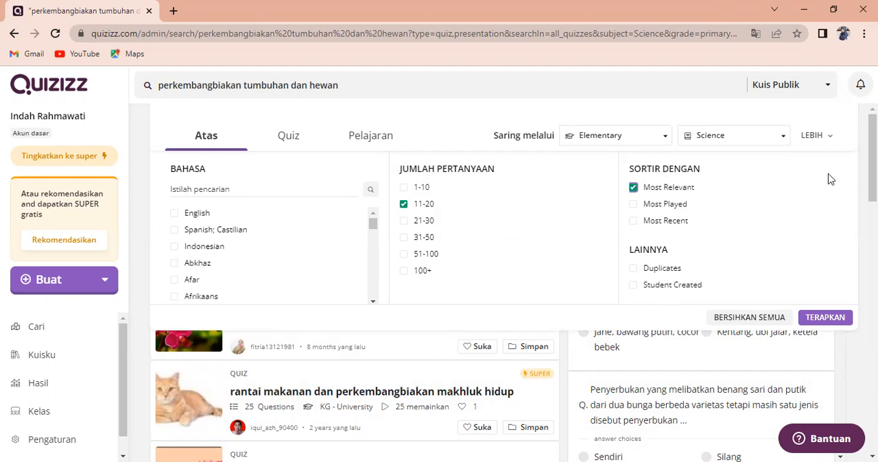
pyautogui.click(827, 318)
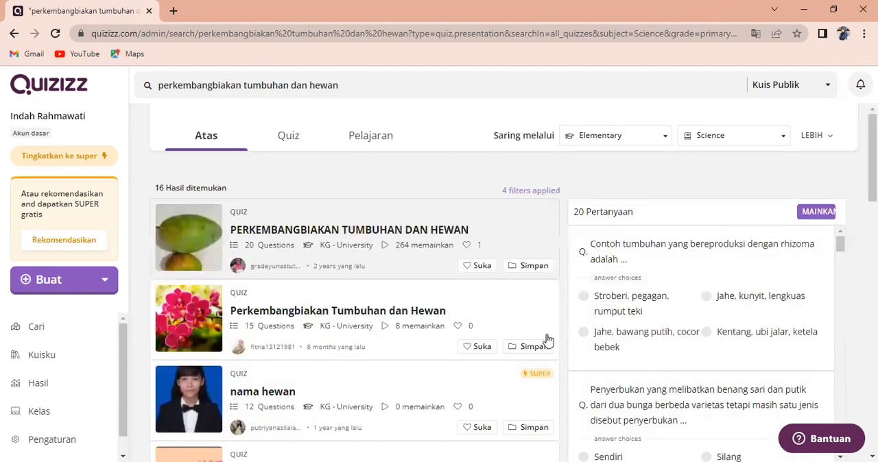
# Examine the filtered quiz results and the previewed questions of the first quiz, PERKEMBANGBIAKAN TUMBUHAN DAN HEWAN
pyautogui.moveTo(190, 237)
pyautogui.scroll(-1, 197, 264)
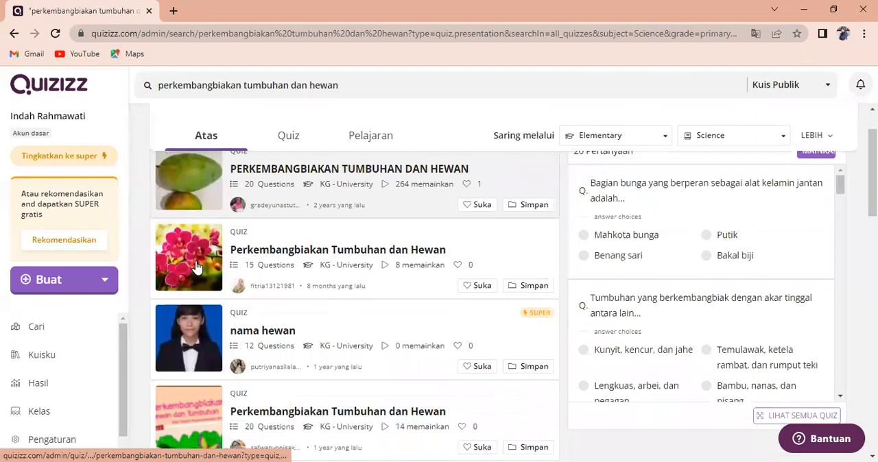
pyautogui.scroll(1, 197, 274)
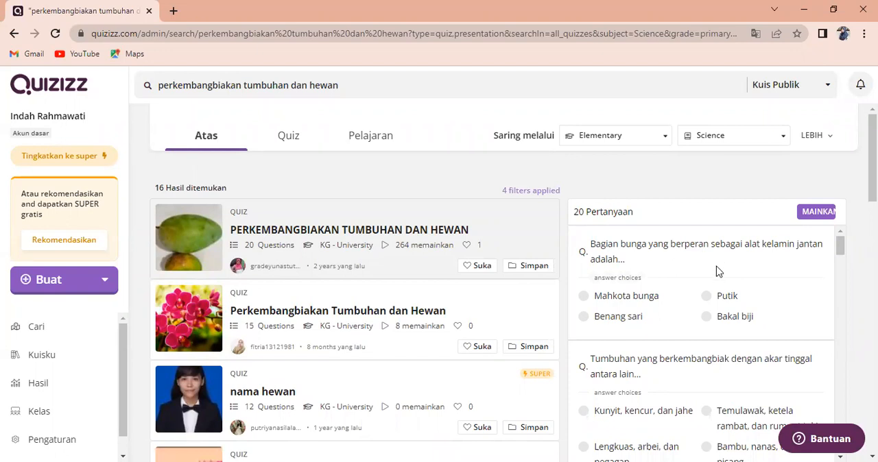
pyautogui.scroll(-2, 717, 278)
pyautogui.scroll(2, 717, 279)
pyautogui.scroll(-3, 716, 279)
pyautogui.scroll(-2, 717, 278)
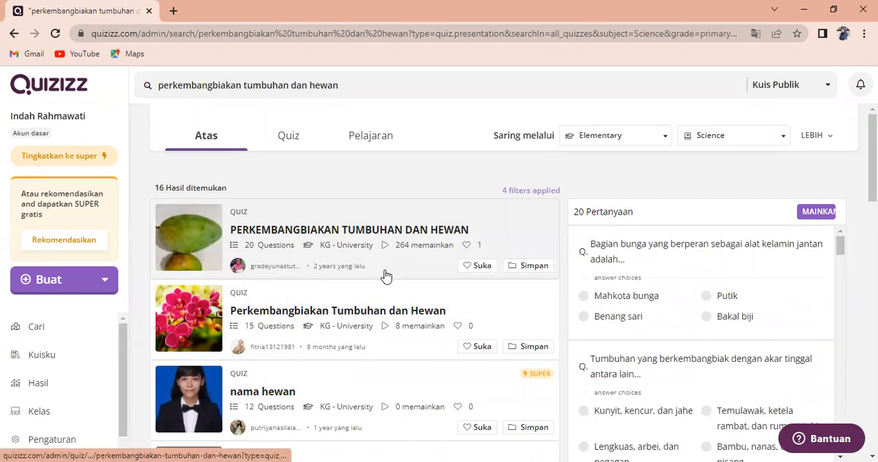
pyautogui.scroll(-2, 679, 293)
pyautogui.scroll(-2, 679, 294)
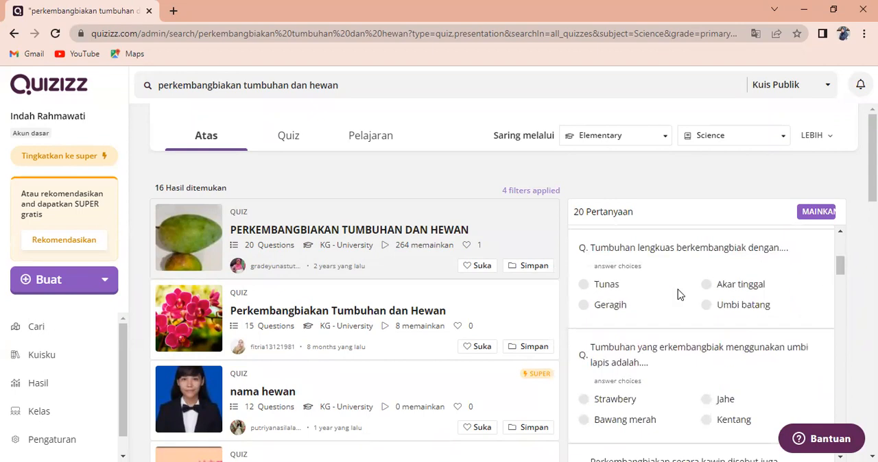
pyautogui.scroll(3, 679, 294)
pyautogui.scroll(-4, 679, 293)
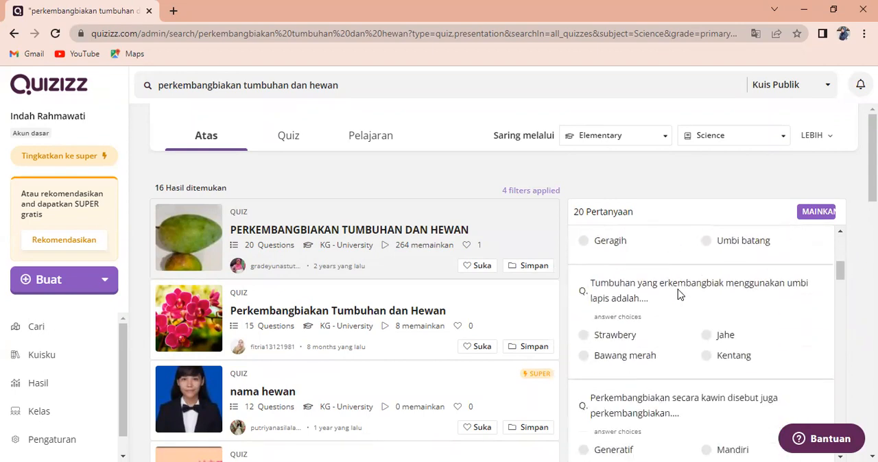
# Read through the further previewed questions of the first quiz, PERKEMBANGBIAKAN TUMBUHAN DAN HEWAN
pyautogui.scroll(-2, 679, 293)
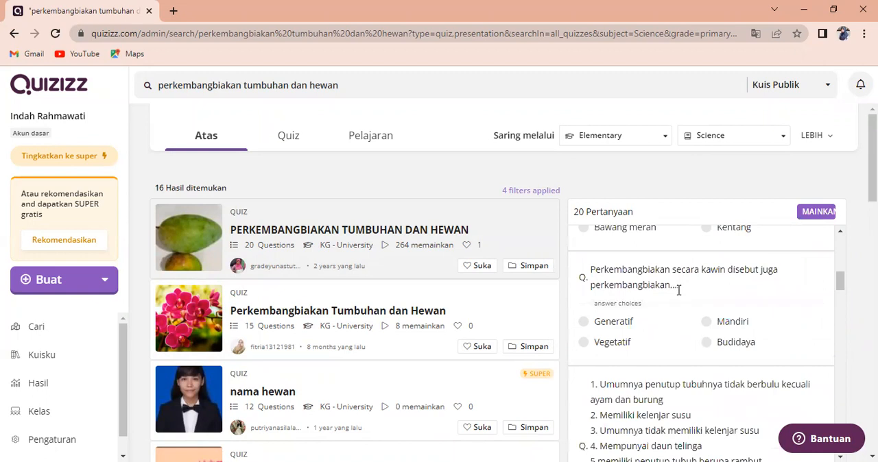
pyautogui.scroll(-1, 679, 291)
pyautogui.scroll(-3, 677, 293)
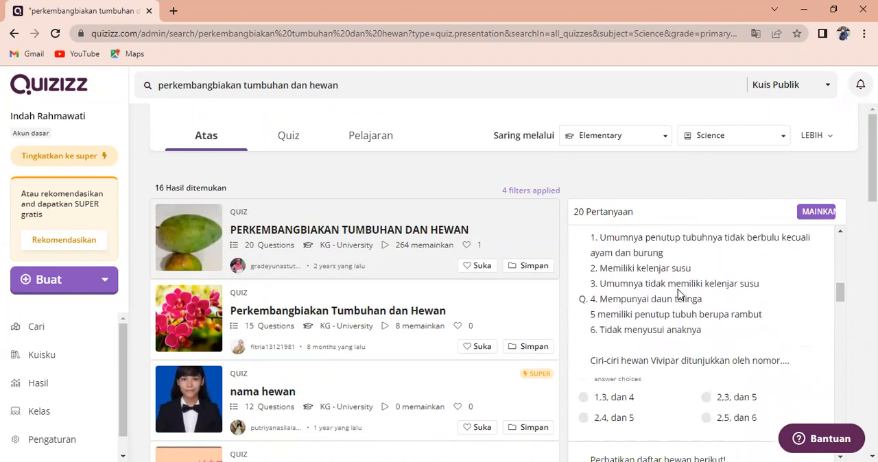
pyautogui.scroll(-6, 679, 293)
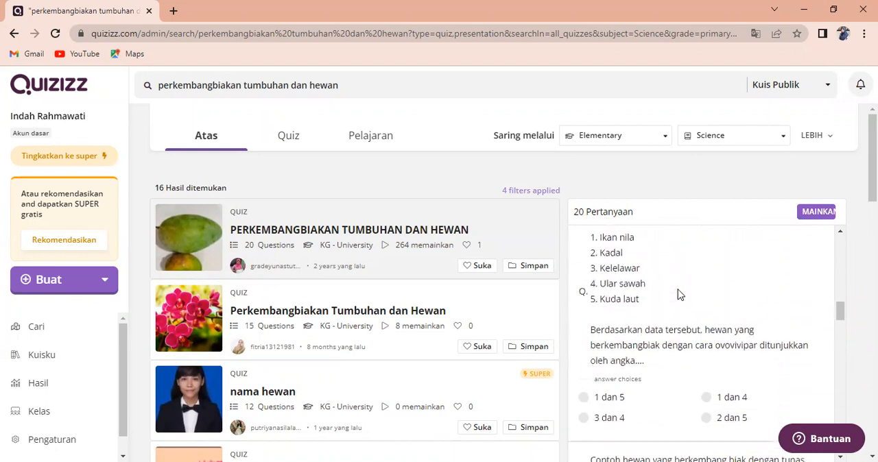
pyautogui.scroll(-1, 679, 294)
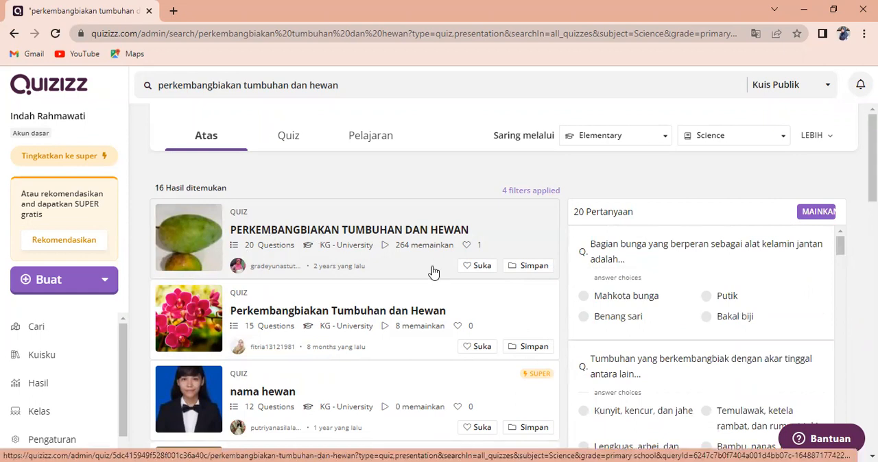
pyautogui.click(519, 268)
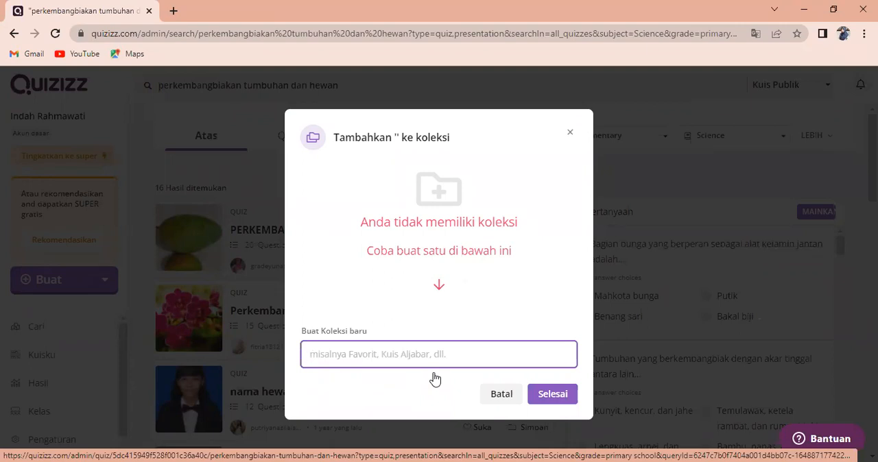
pyautogui.write('P')
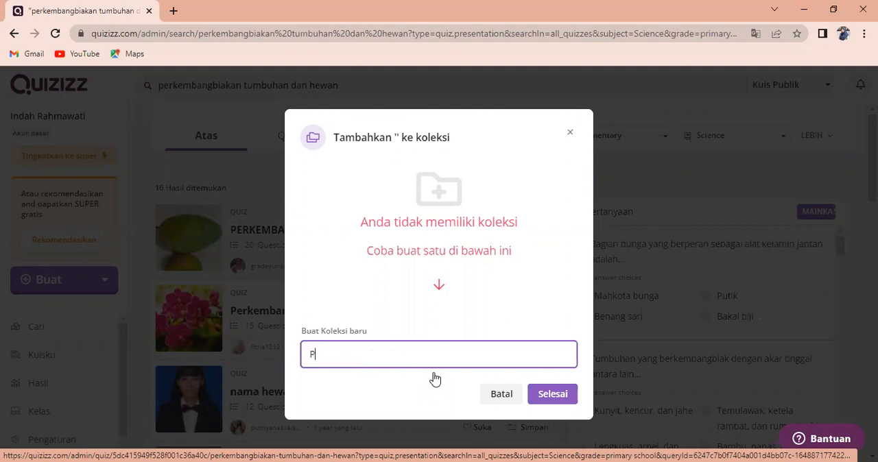
pyautogui.write('erkembangbiakan tumb')
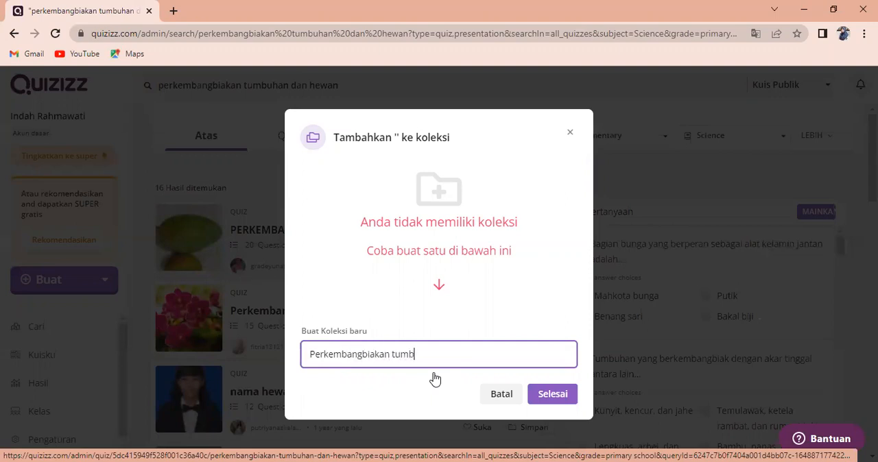
pyautogui.write('uhan dan hewan')
pyautogui.click(501, 396)
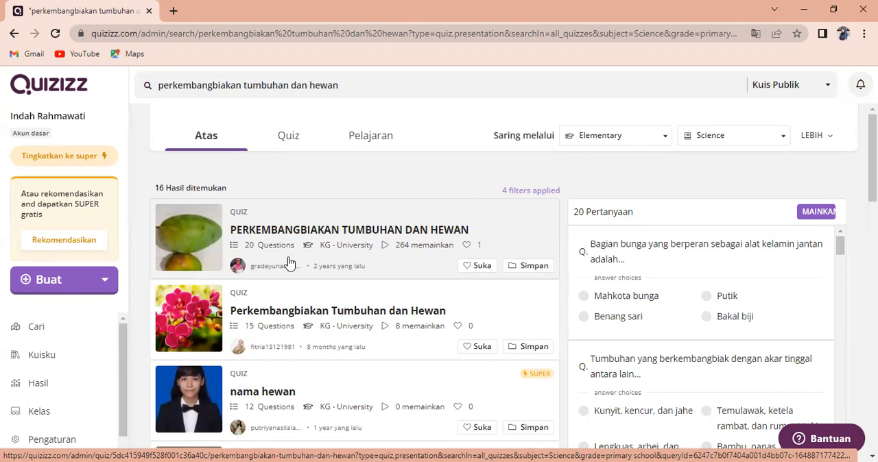
# Open the quiz PERKEMBANGBIAKAN TUMBUHAN DAN HEWAN and make an editable copy of it
pyautogui.click(193, 252)
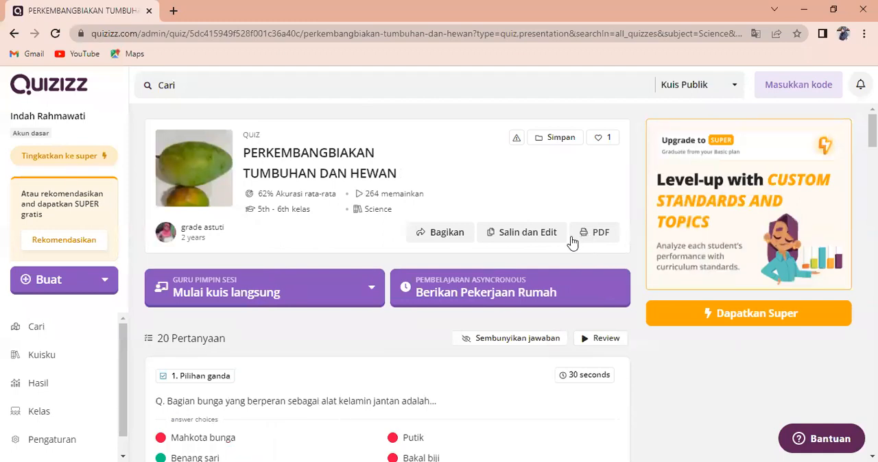
pyautogui.click(514, 233)
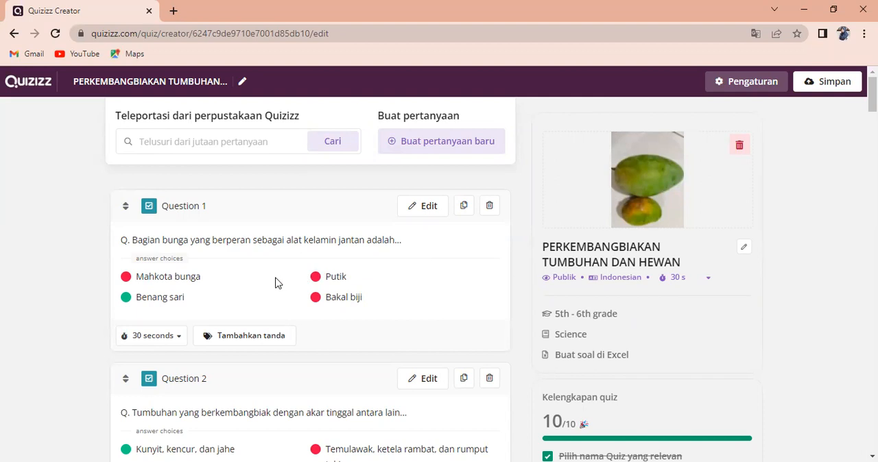
# Review the copied quiz's questions and answer choices through to Question 20 to judge which ones to keep
pyautogui.scroll(-2, 275, 283)
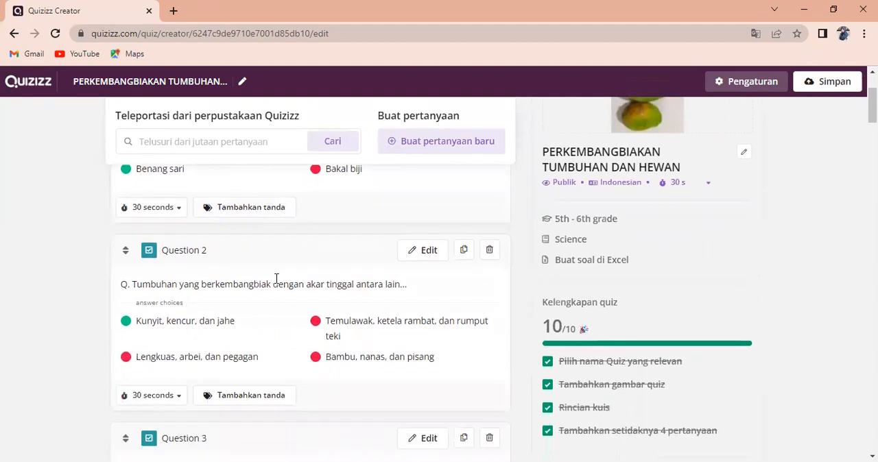
pyautogui.scroll(-7, 316, 285)
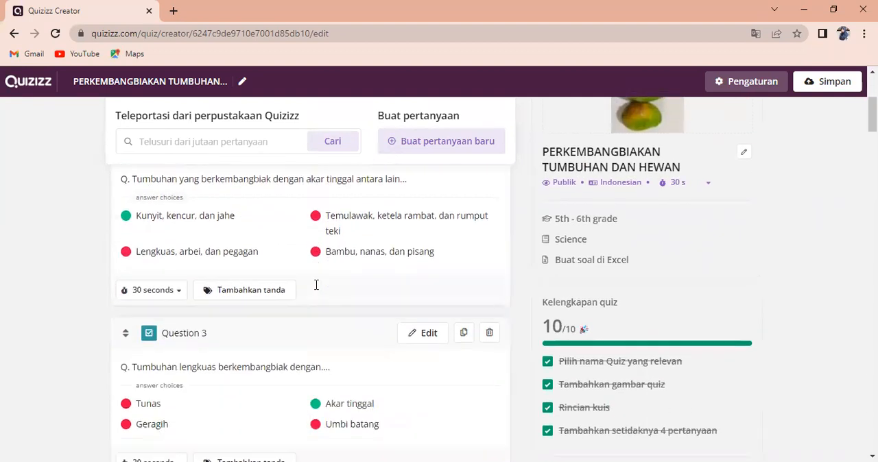
pyautogui.scroll(-20, 316, 288)
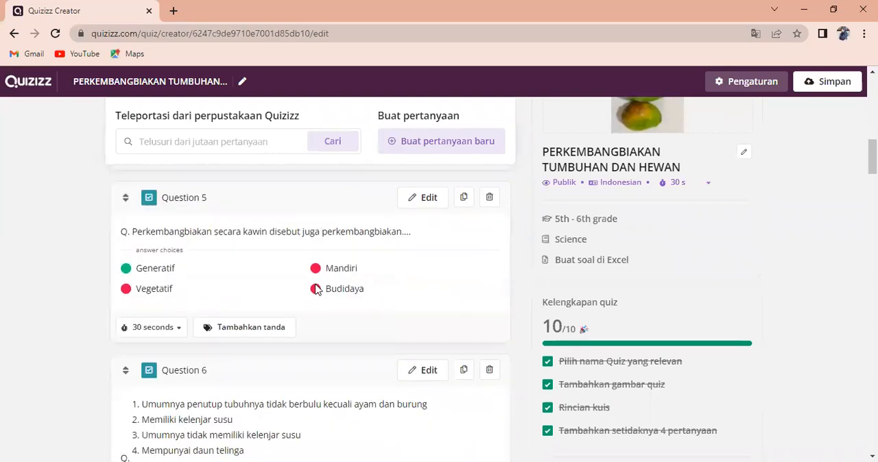
pyautogui.scroll(-14, 316, 288)
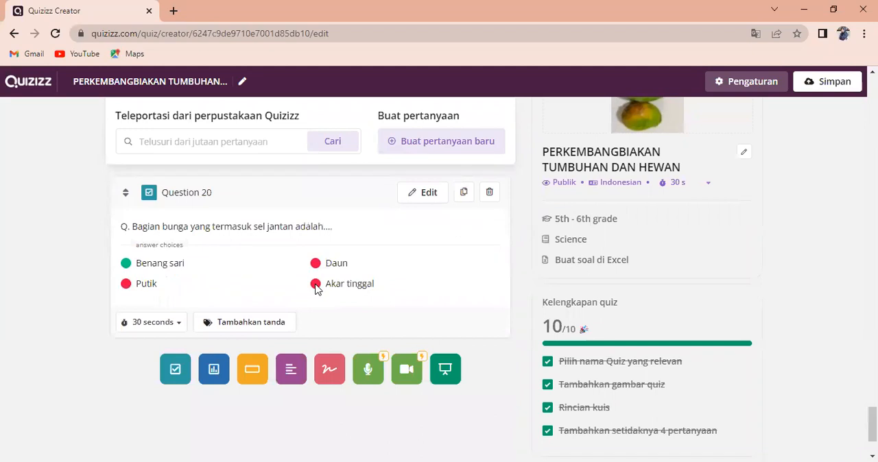
pyautogui.scroll(12, 316, 288)
pyautogui.scroll(8, 316, 288)
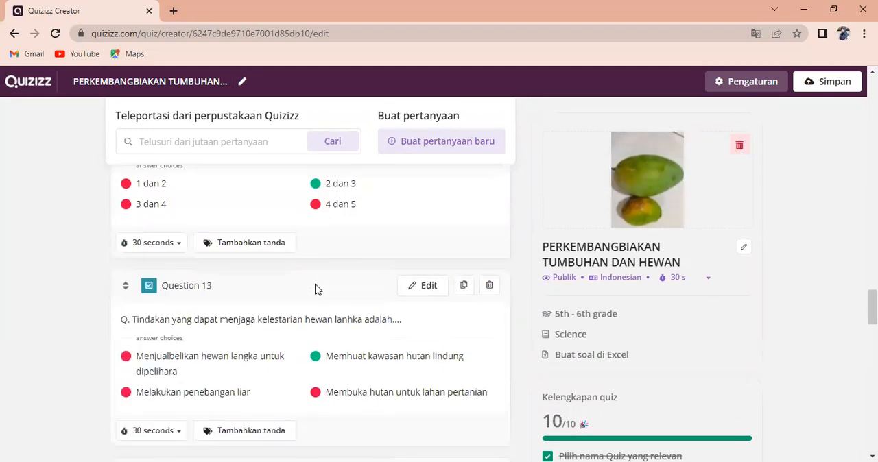
pyautogui.scroll(6, 316, 288)
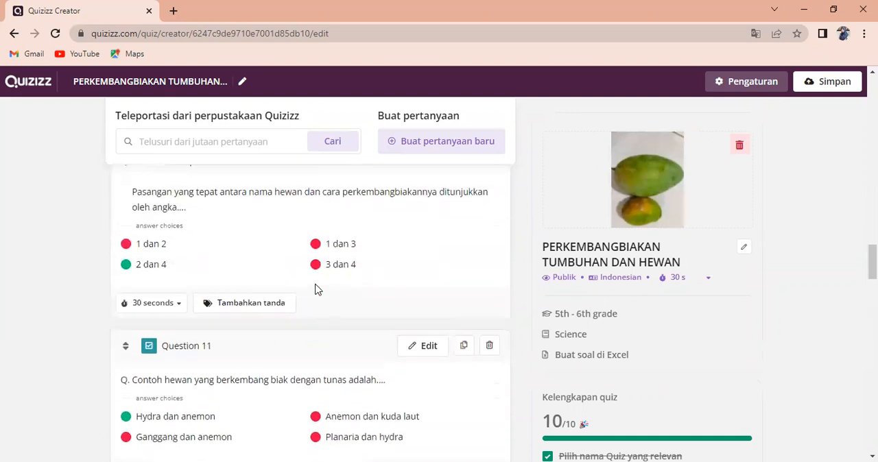
pyautogui.scroll(1, 316, 289)
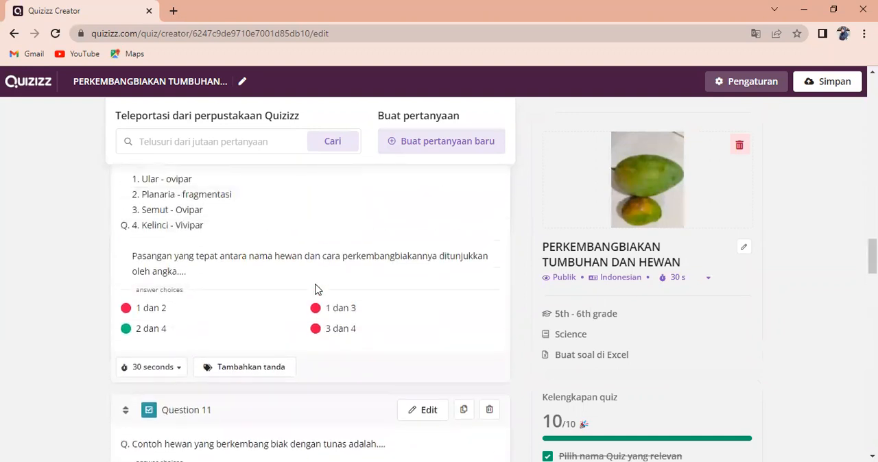
# Delete Question 10 on matching animals to their reproduction, and the renumbered Question 11 on the traits of viviparous animals
pyautogui.scroll(1, 316, 289)
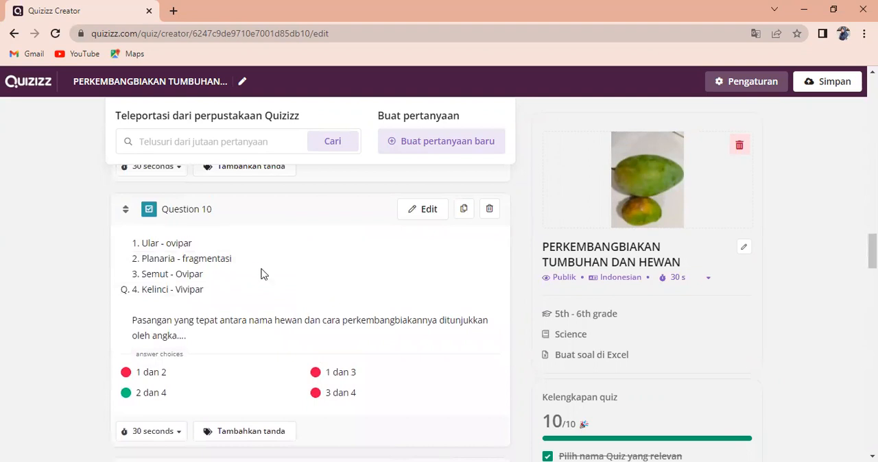
pyautogui.click(489, 209)
pyautogui.click(570, 179)
pyautogui.scroll(-1, 388, 279)
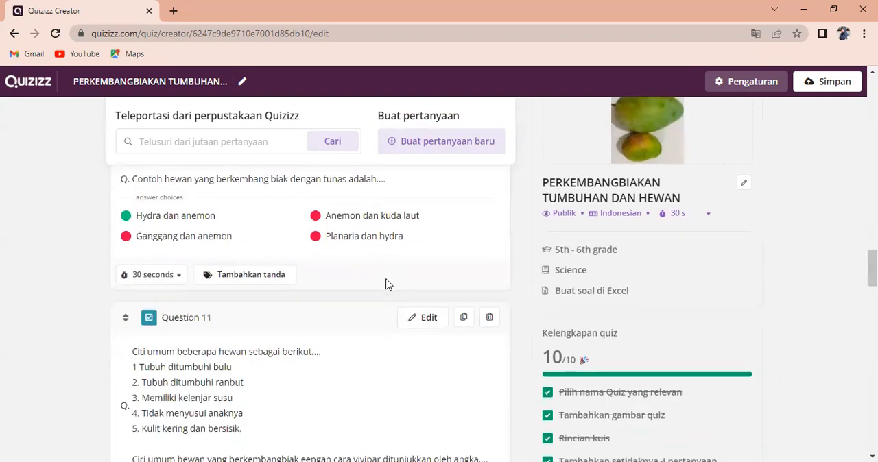
pyautogui.scroll(-2, 388, 284)
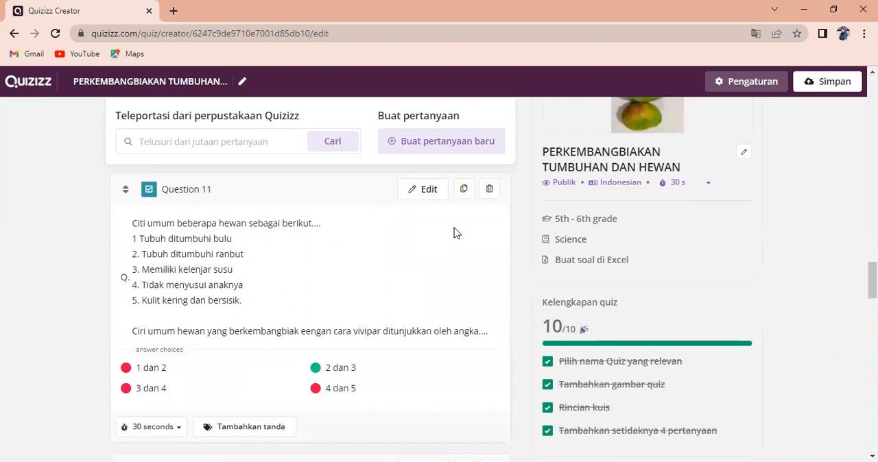
pyautogui.click(492, 191)
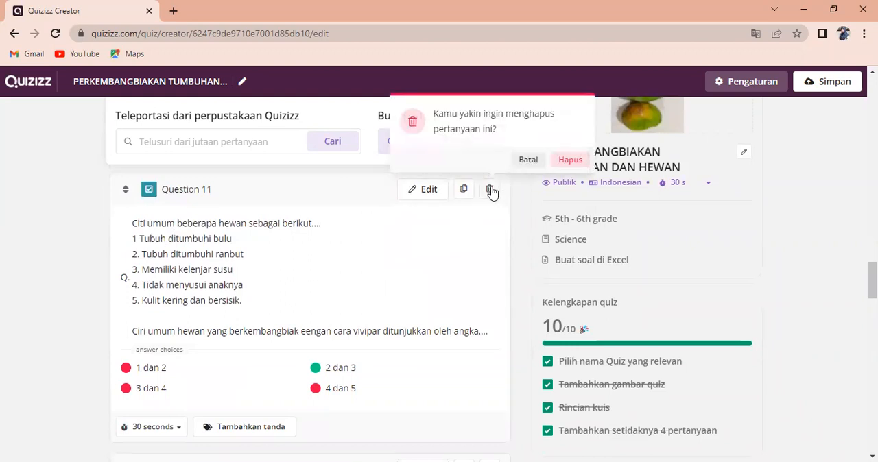
pyautogui.click(568, 164)
# Delete Question 12 about the national park that protects marine fauna
pyautogui.scroll(-1, 362, 317)
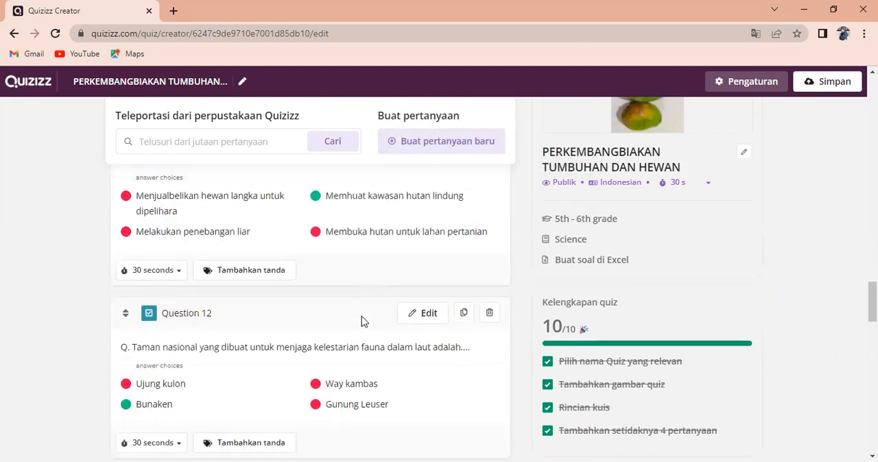
pyautogui.scroll(-1, 362, 317)
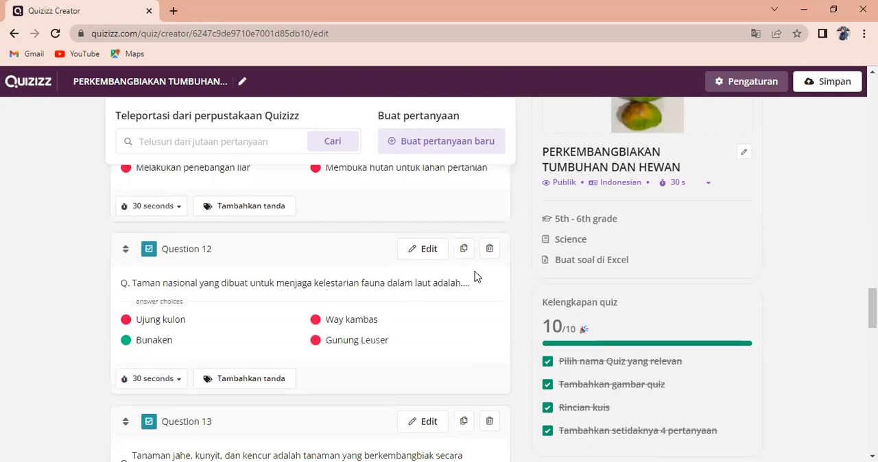
pyautogui.click(490, 250)
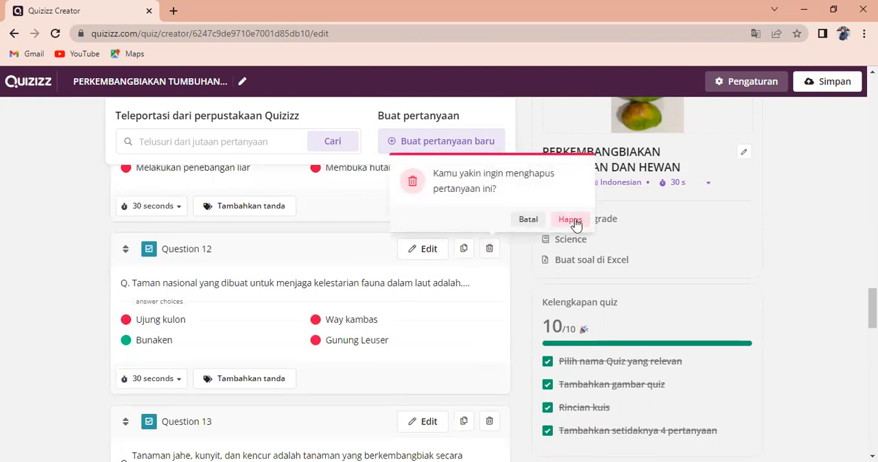
pyautogui.click(571, 221)
# Delete Question 16 on plant reproduction without mating and Question 15 on the loss of orangutan habitat
pyautogui.scroll(-12, 375, 296)
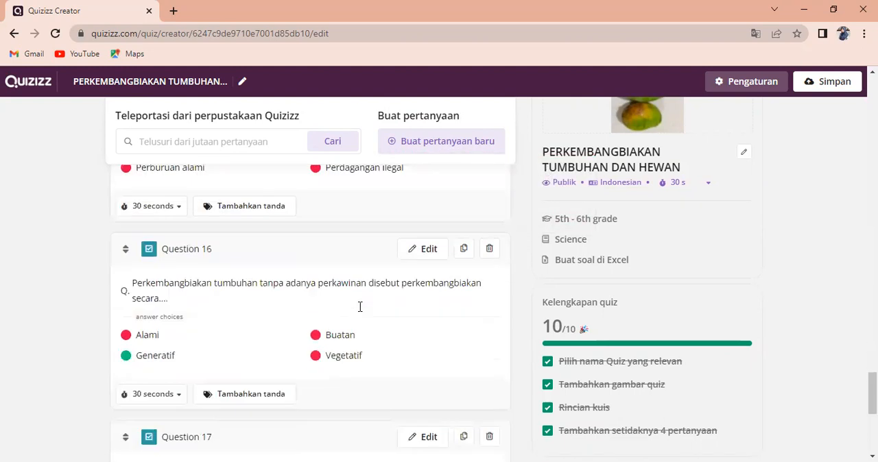
pyautogui.scroll(-3, 357, 312)
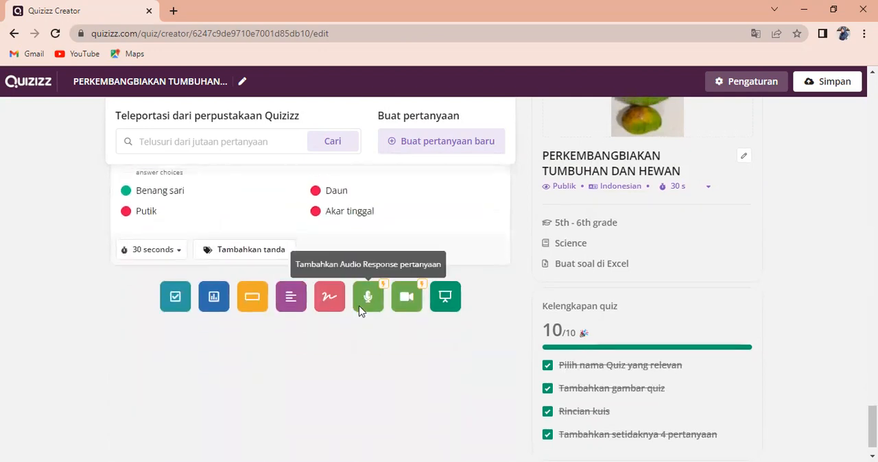
pyautogui.scroll(3, 358, 311)
pyautogui.scroll(2, 358, 312)
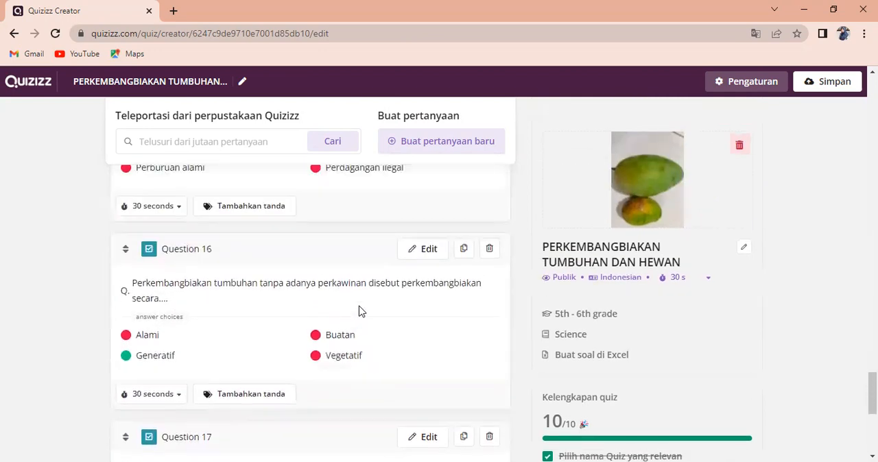
pyautogui.click(491, 251)
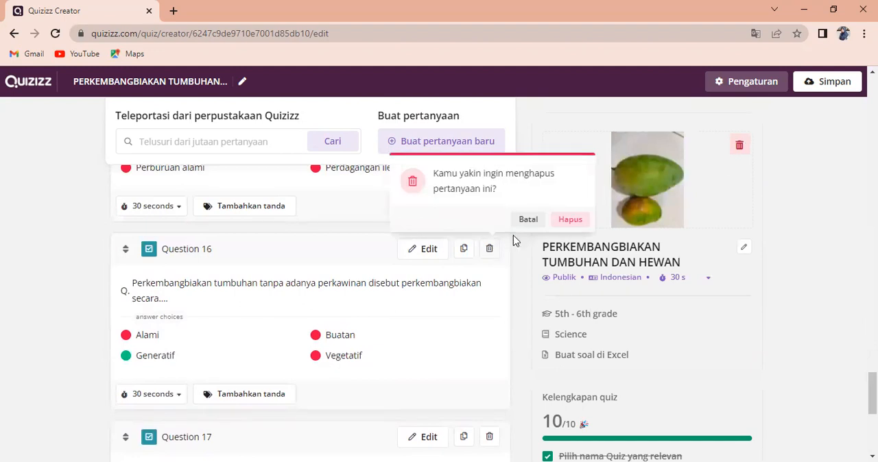
pyautogui.click(566, 225)
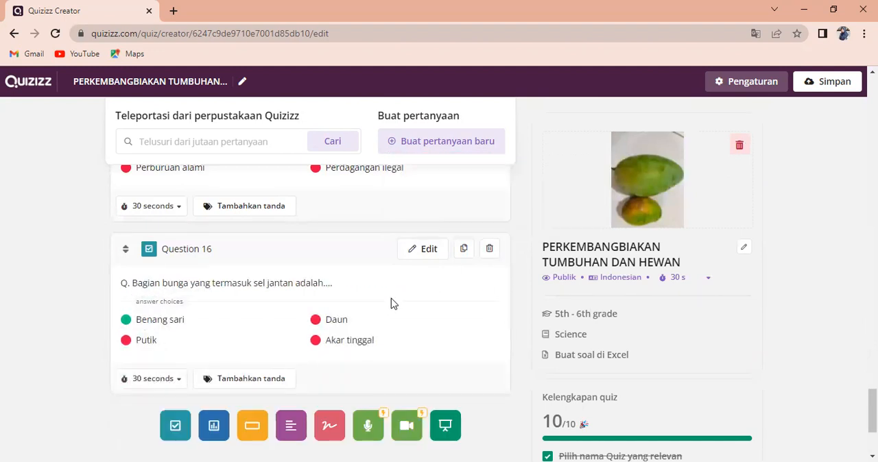
pyautogui.scroll(2, 391, 303)
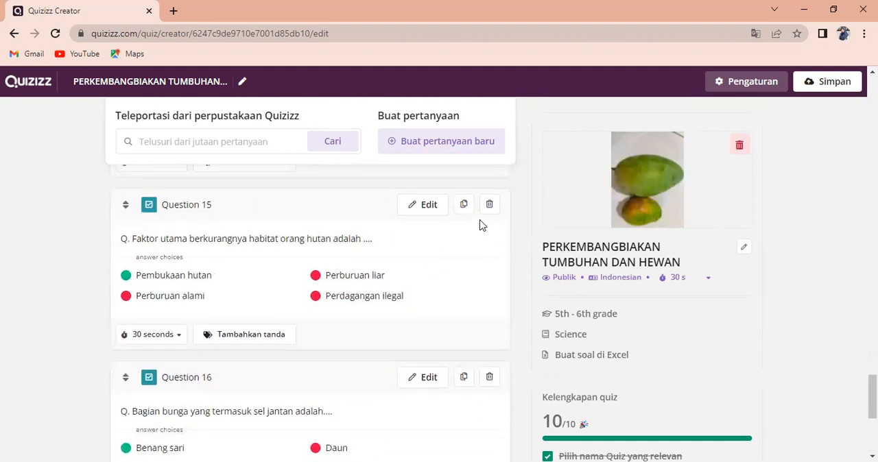
pyautogui.click(490, 209)
pyautogui.click(563, 177)
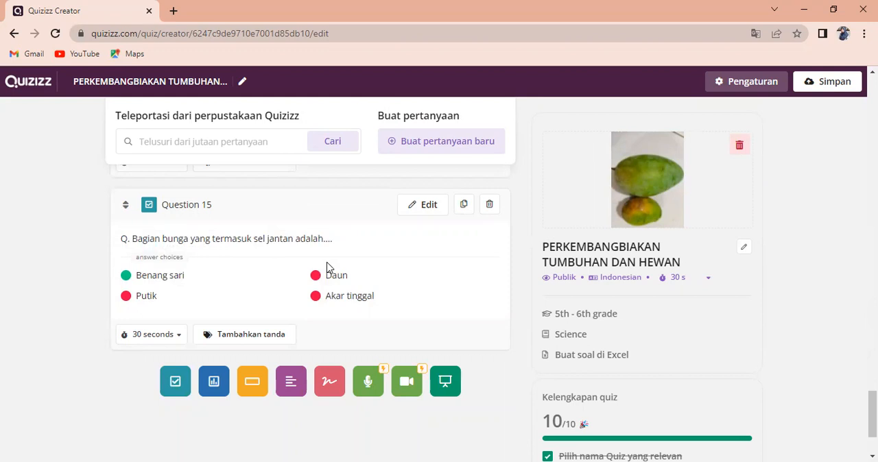
# Correct the misspelled word in Question 11 on preserving animals to "langka" and save the question
pyautogui.scroll(12, 327, 267)
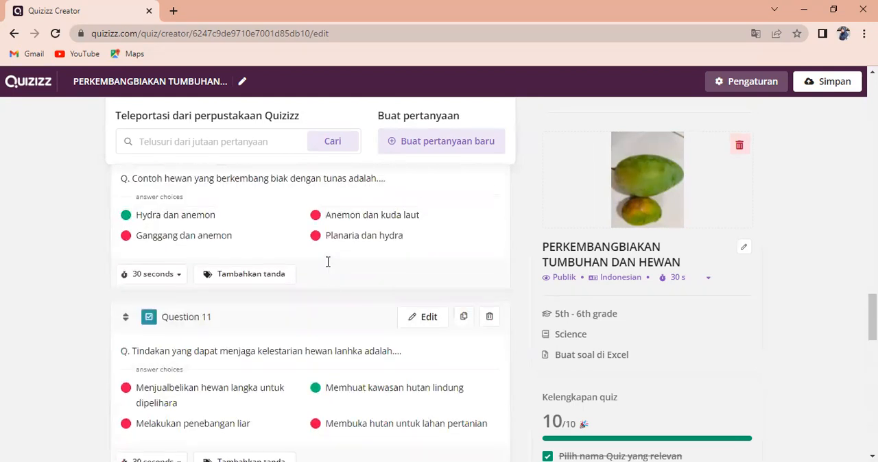
pyautogui.scroll(4, 259, 276)
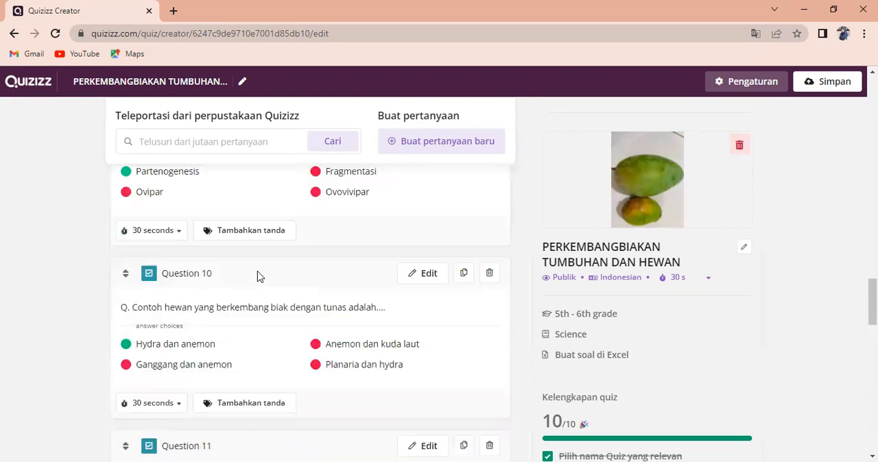
pyautogui.scroll(-1, 258, 277)
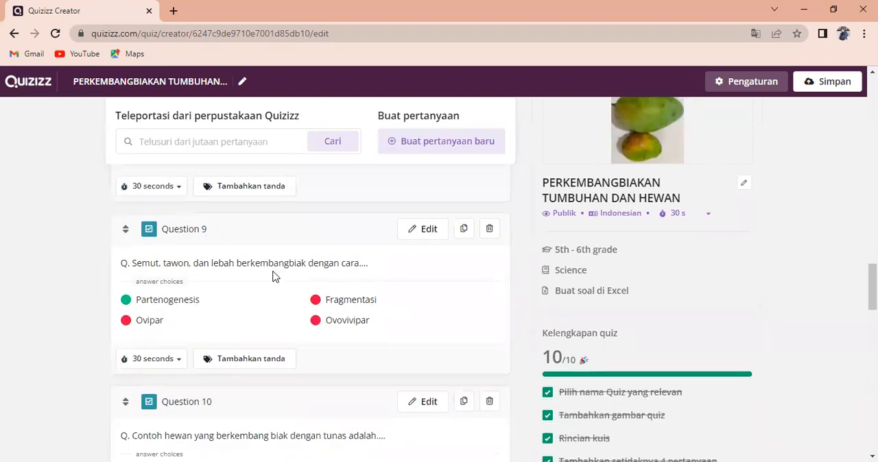
pyautogui.scroll(-2, 205, 338)
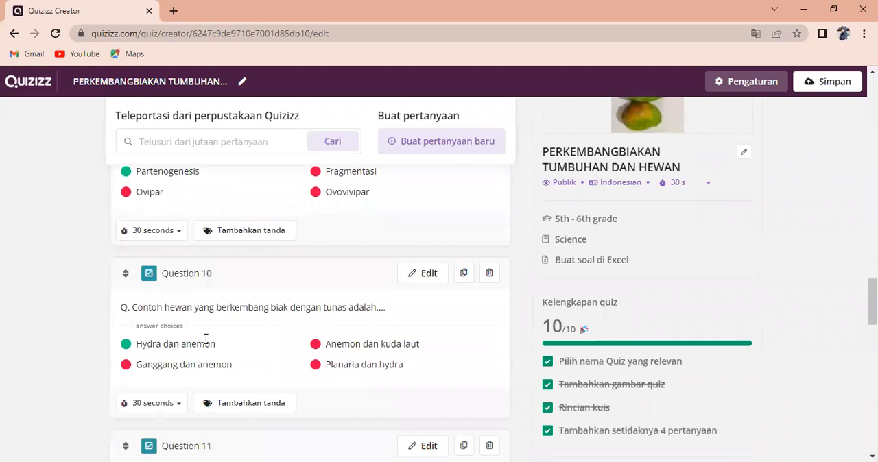
pyautogui.scroll(-2, 205, 338)
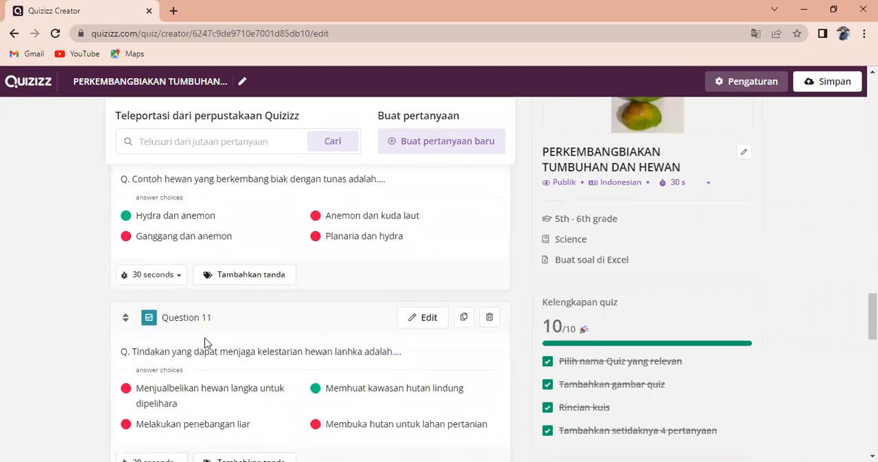
pyautogui.scroll(-2, 206, 342)
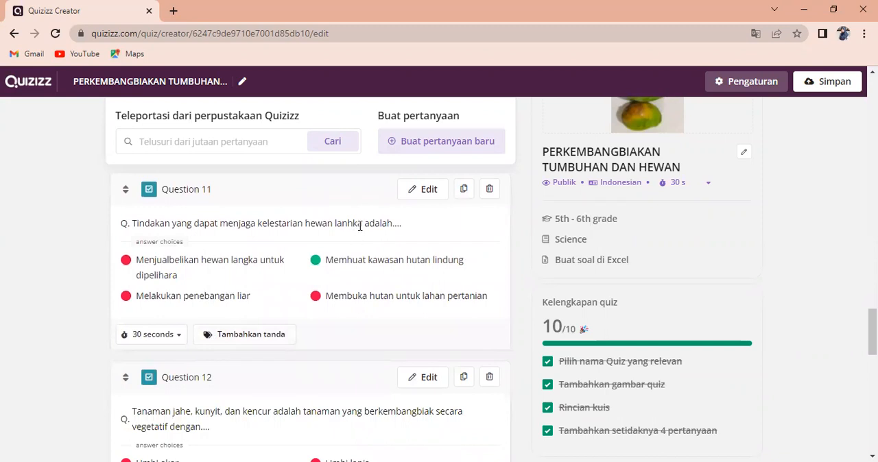
pyautogui.click(424, 195)
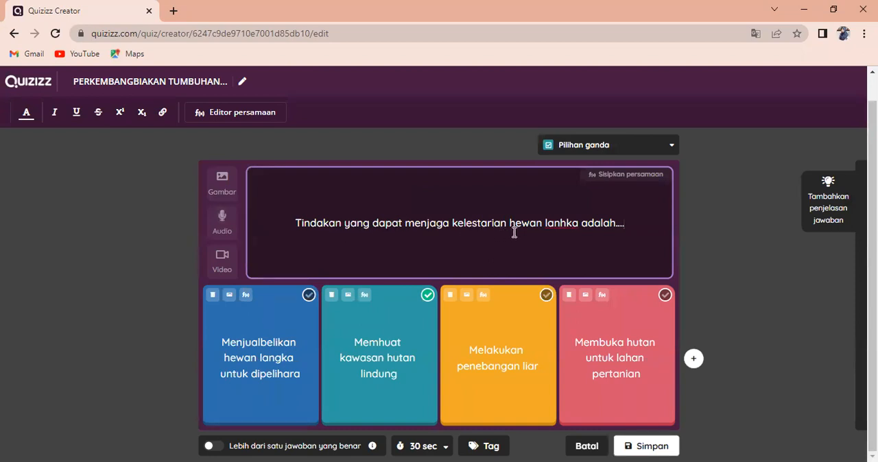
pyautogui.click(565, 225)
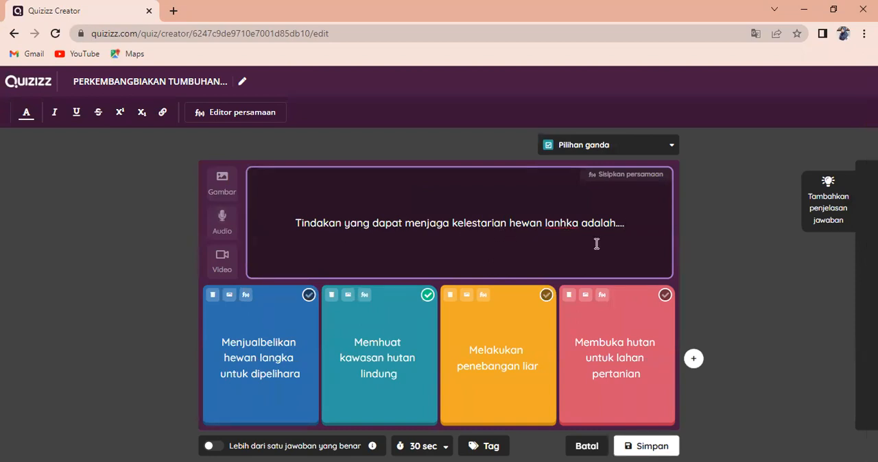
pyautogui.press('BackSpace')
pyautogui.write('g')
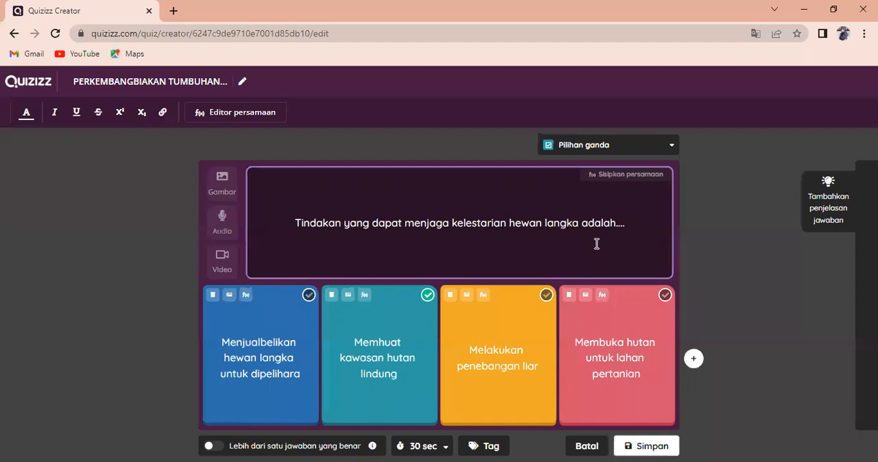
pyautogui.click(641, 447)
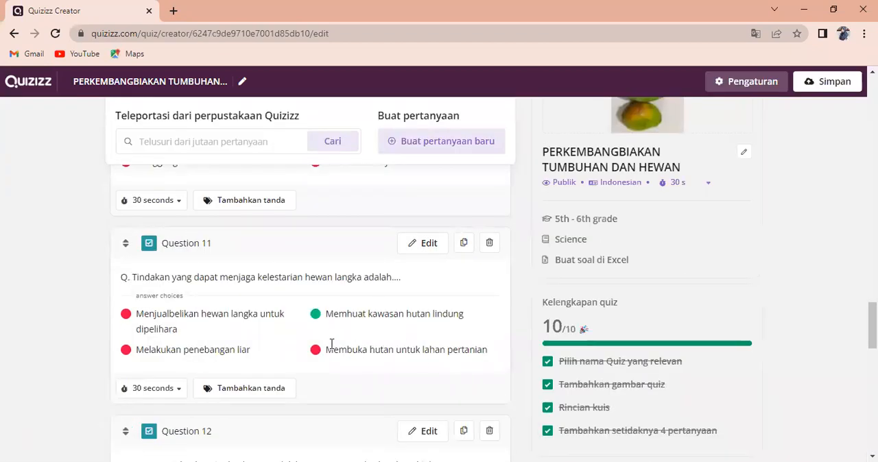
# Review Questions 12 to 15 and their answer choices, and look back over the earlier questions
pyautogui.scroll(-2, 331, 342)
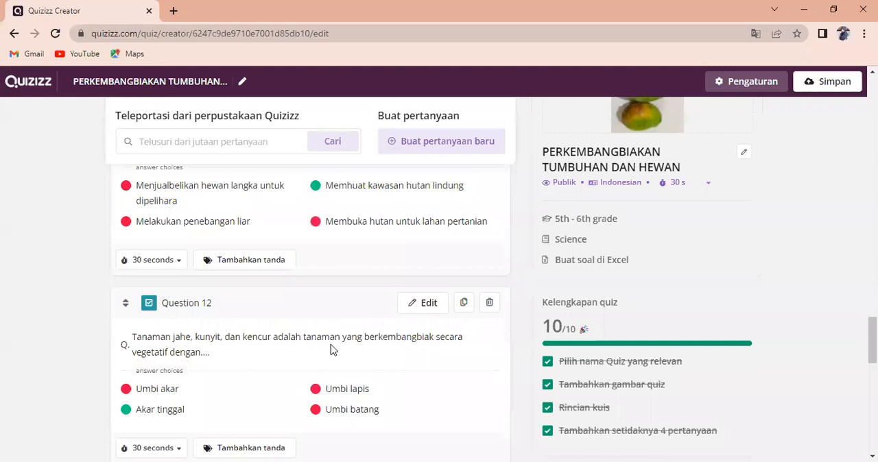
pyautogui.scroll(-2, 331, 350)
pyautogui.scroll(-1, 331, 350)
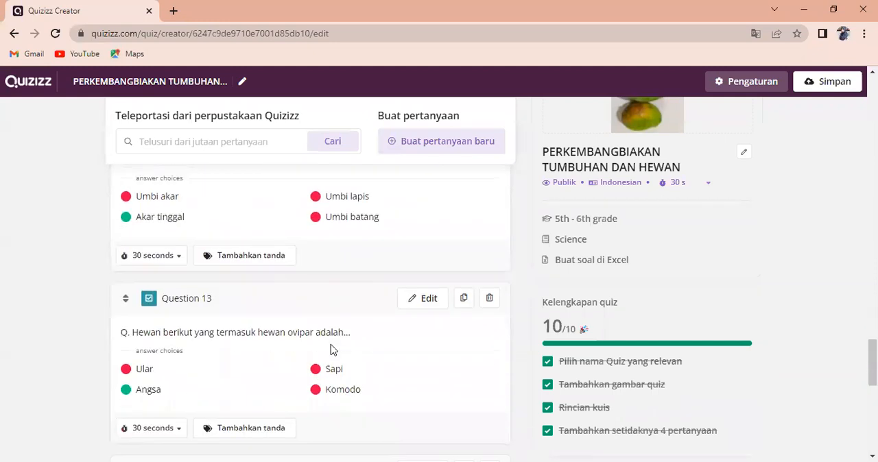
pyautogui.scroll(-1, 332, 350)
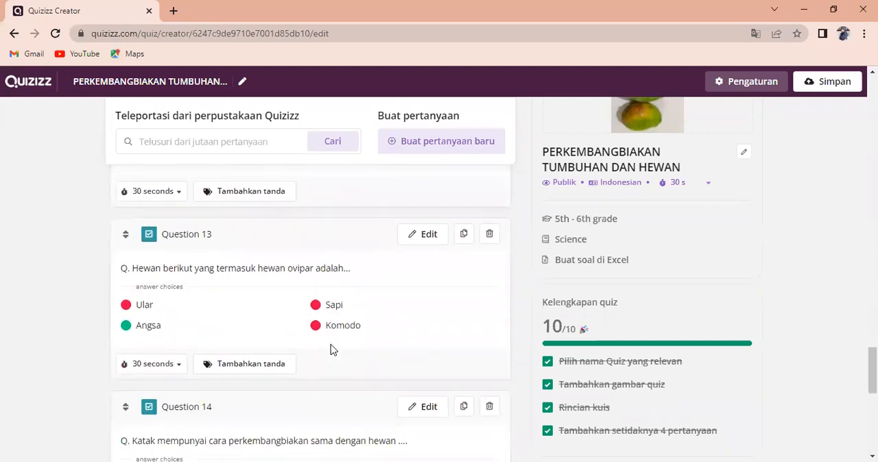
pyautogui.scroll(-2, 331, 349)
pyautogui.scroll(-2, 331, 345)
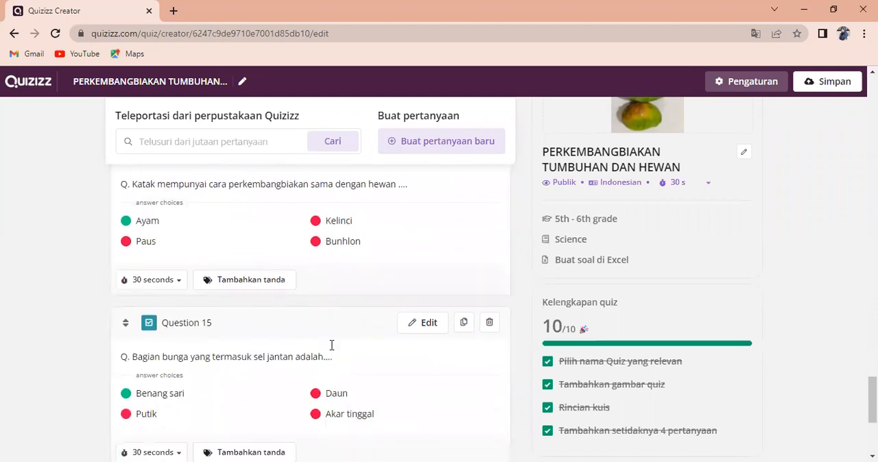
pyautogui.scroll(-2, 299, 349)
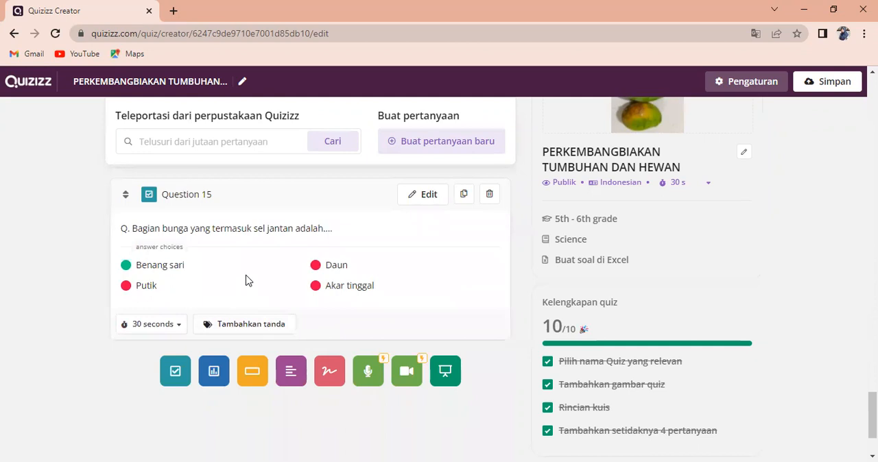
pyautogui.scroll(7, 382, 264)
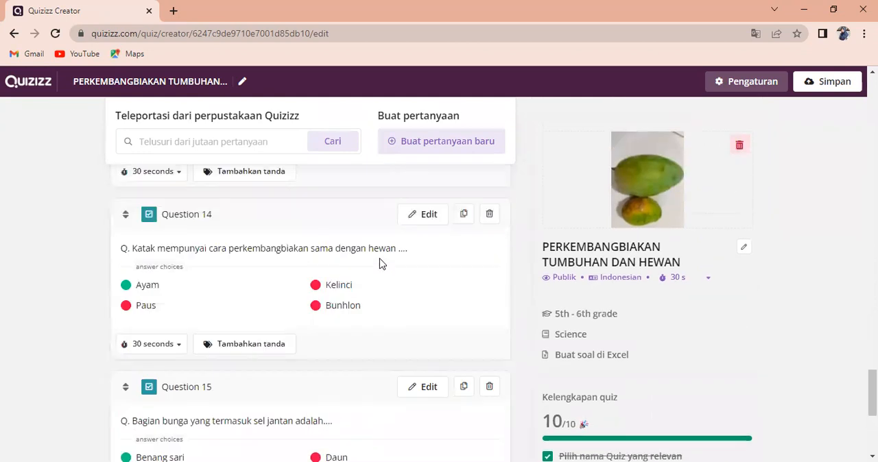
pyautogui.scroll(-5, 381, 264)
pyautogui.scroll(10, 381, 264)
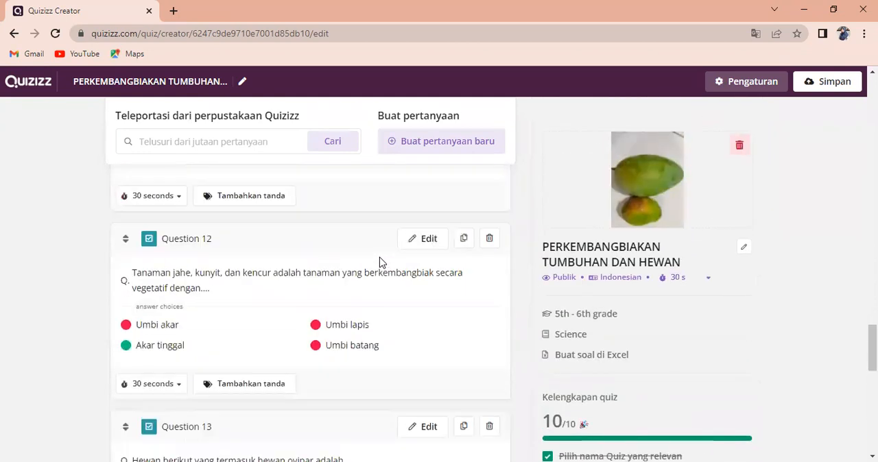
pyautogui.scroll(5, 533, 274)
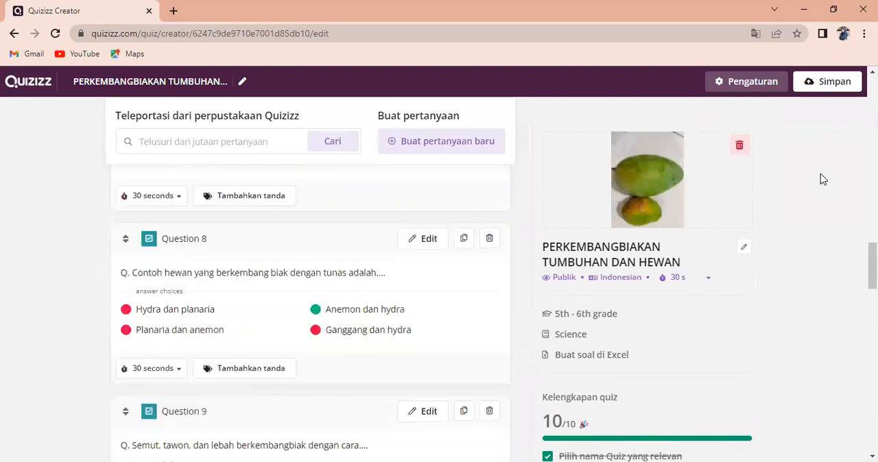
# Open the quiz settings from the title image and search for a title image with "pekembangbiakan tumbuhan dan hewan"
pyautogui.scroll(15, 821, 182)
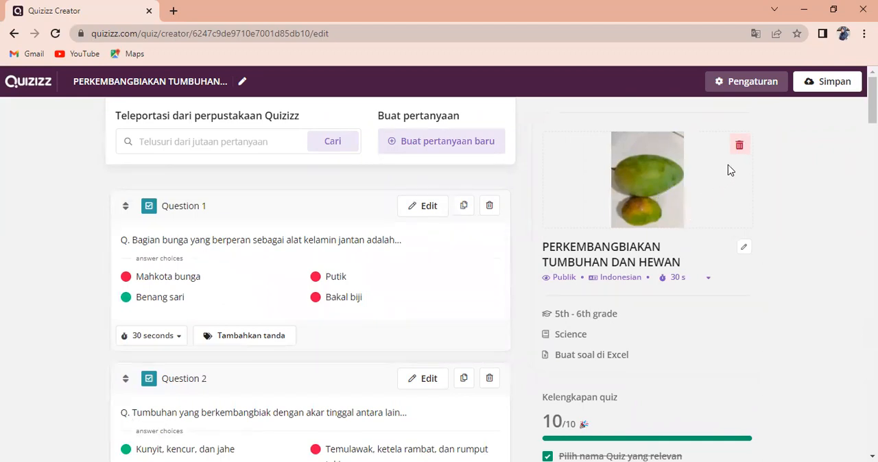
pyautogui.click(739, 150)
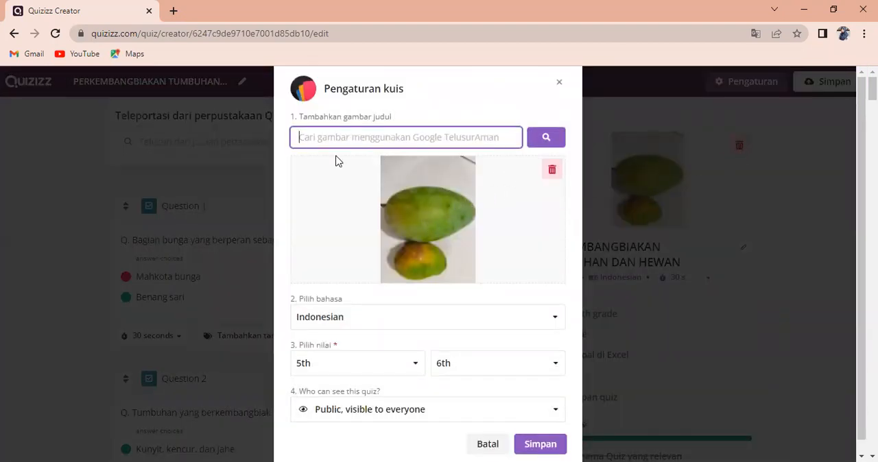
pyautogui.write('pe')
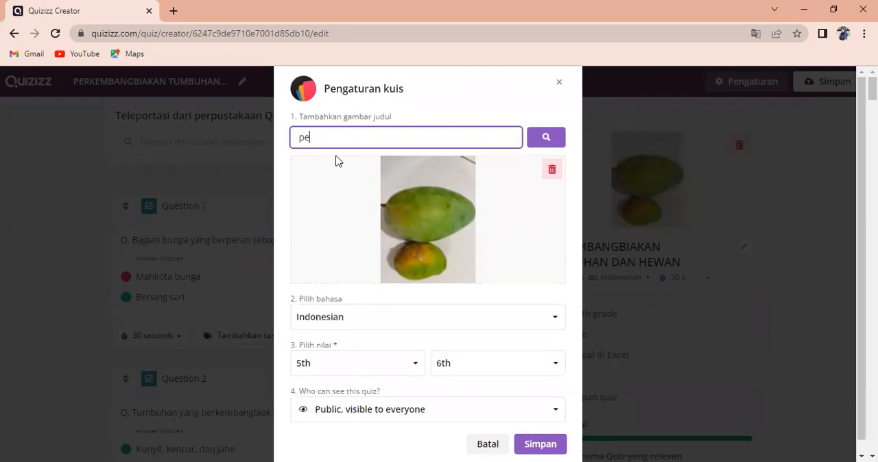
pyautogui.write('kembangbiakan t')
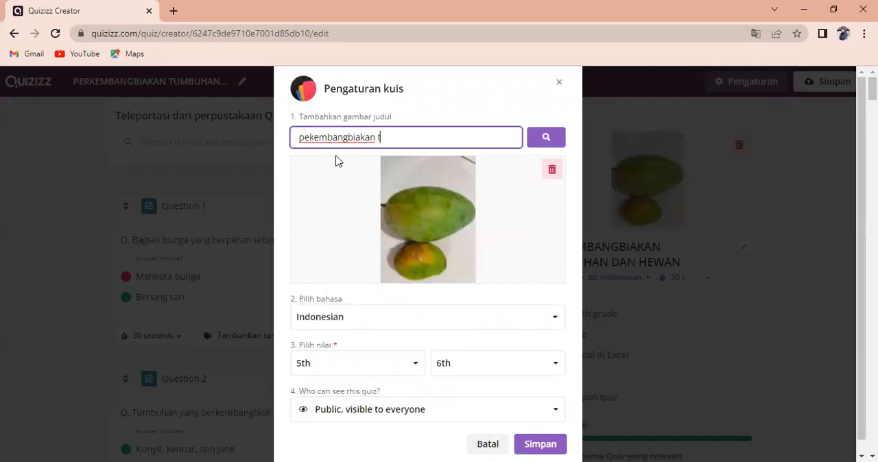
pyautogui.write('umbuhan dan hewan')
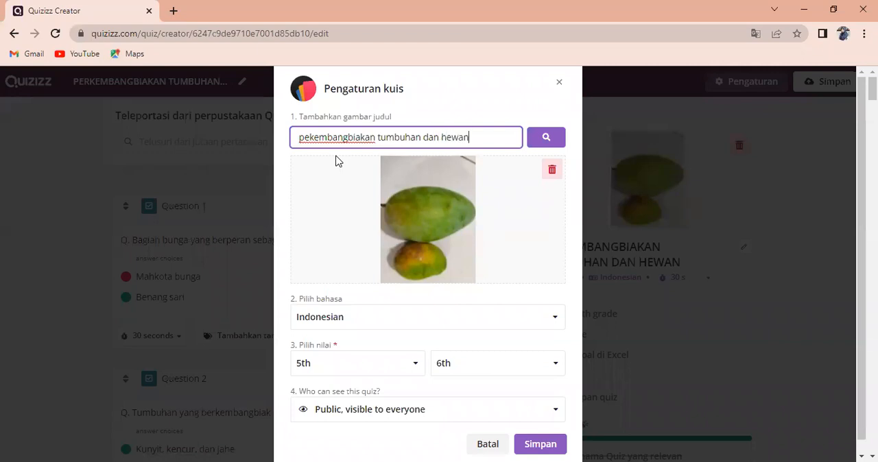
pyautogui.click(544, 141)
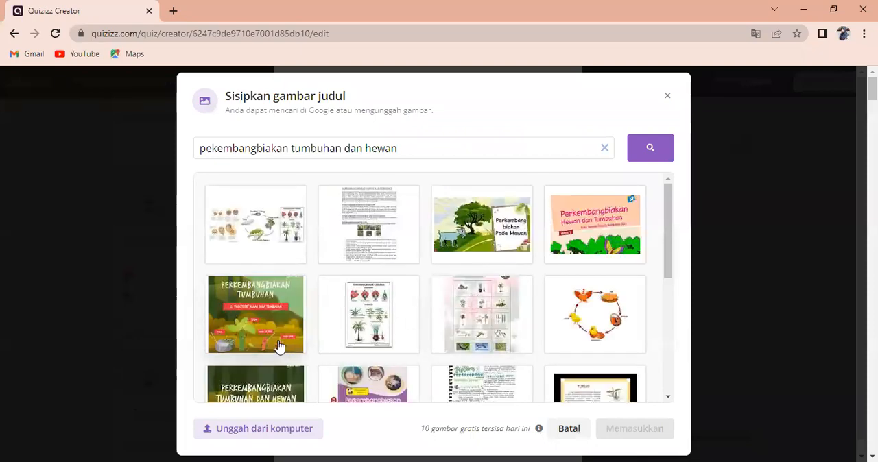
# Insert the green "Perkembangbiakan Tumbuhan dan Hewan" picture with the cartoon characters as the quiz's title image
pyautogui.scroll(-1, 280, 347)
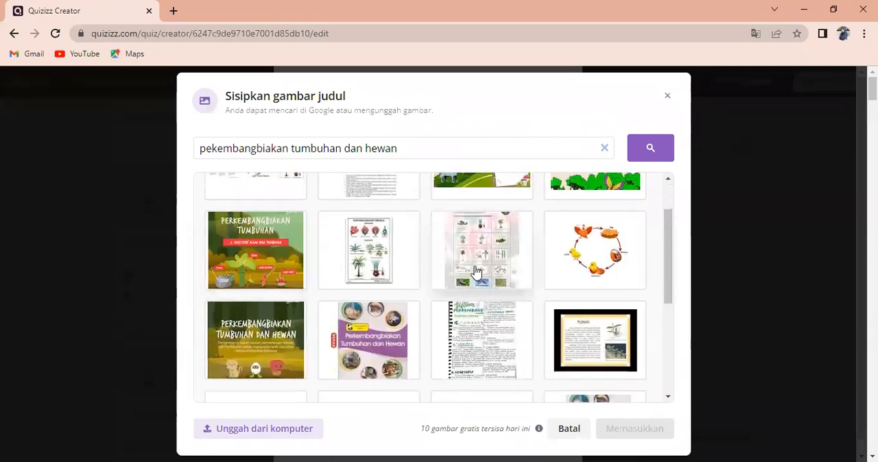
pyautogui.scroll(1, 473, 264)
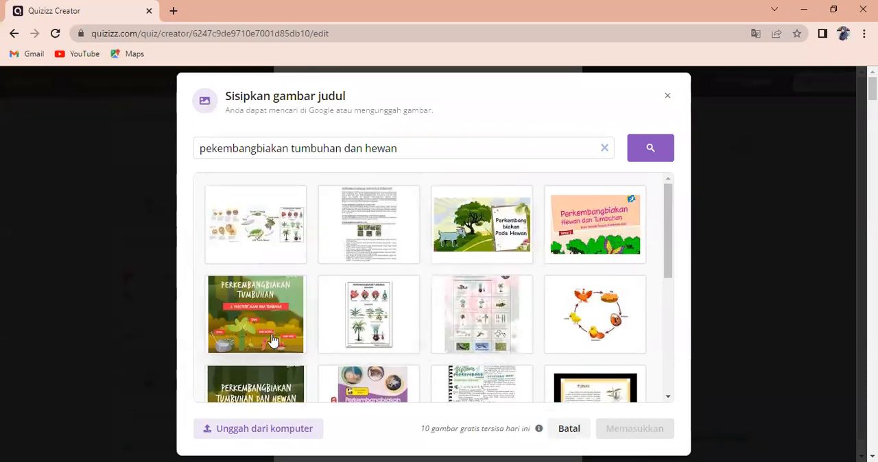
pyautogui.scroll(-1, 272, 340)
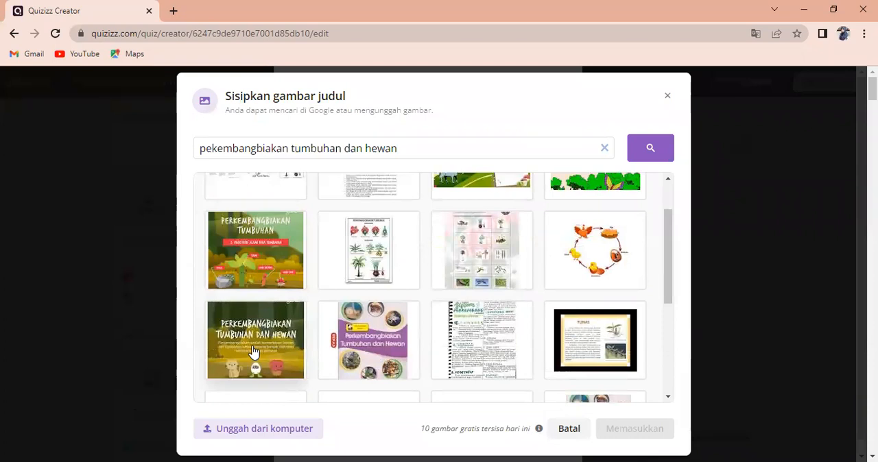
pyautogui.click(253, 351)
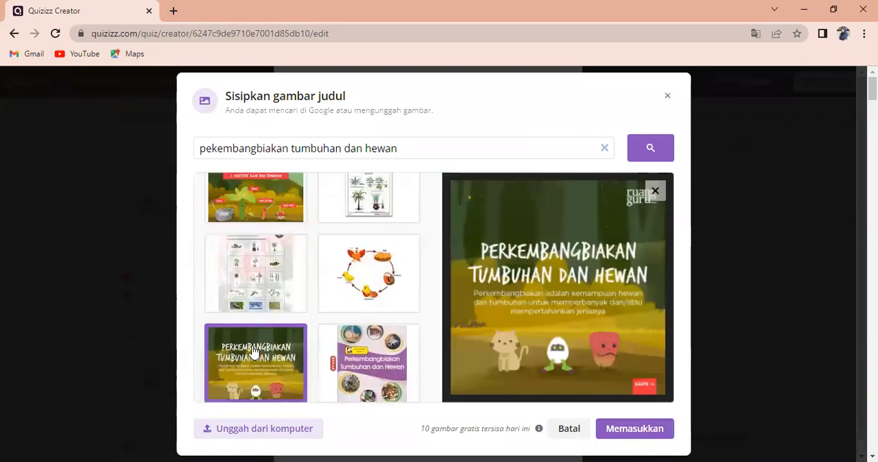
pyautogui.click(611, 435)
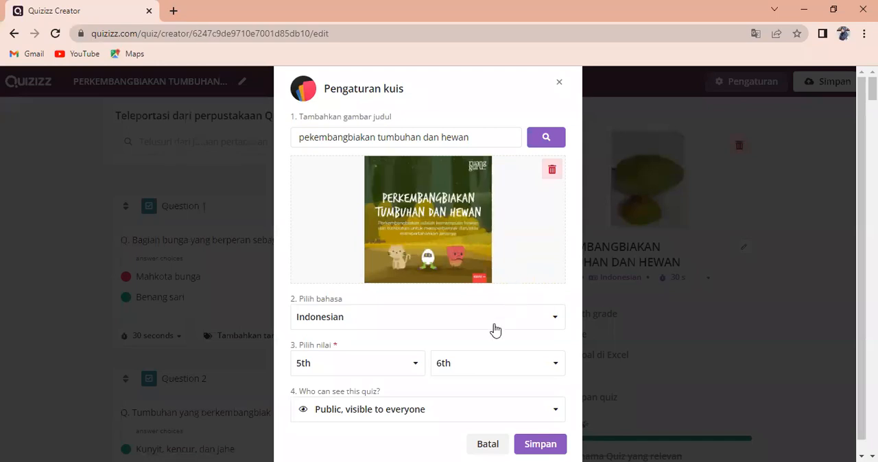
# Set the quiz's starting grade to 6th with visibility "Public, visible to everyone", and save the quiz settings
pyautogui.scroll(-2, 460, 338)
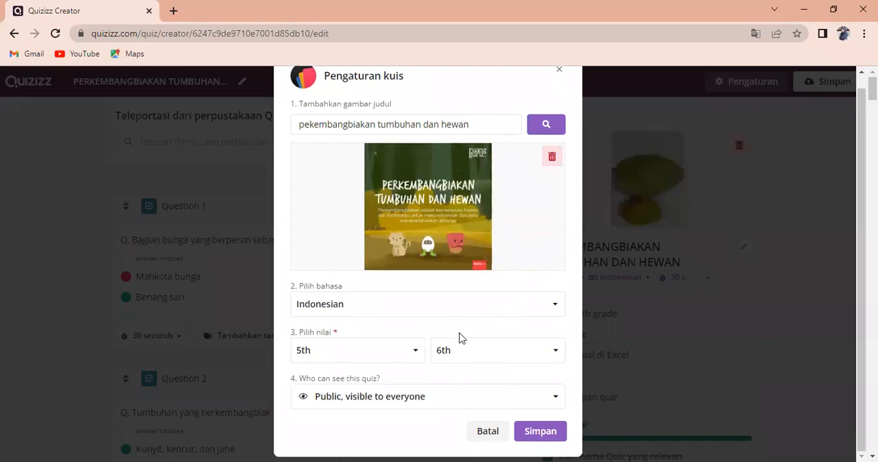
pyautogui.click(415, 359)
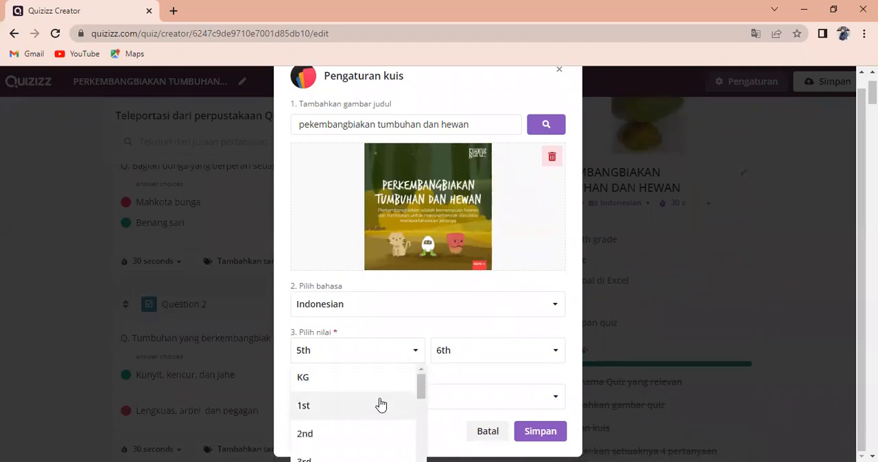
pyautogui.scroll(-2, 377, 406)
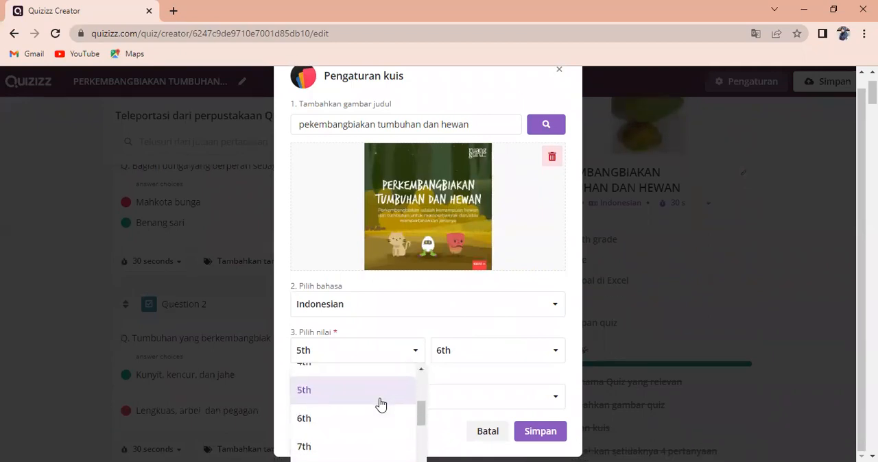
pyautogui.click(317, 426)
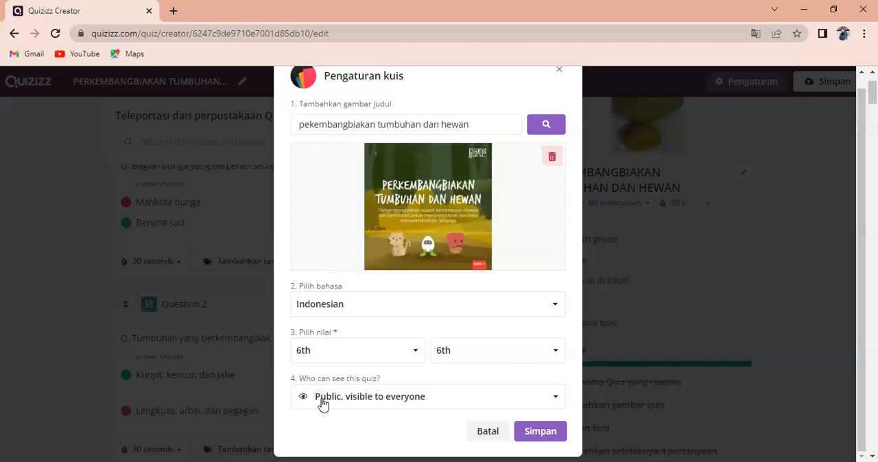
pyautogui.click(552, 399)
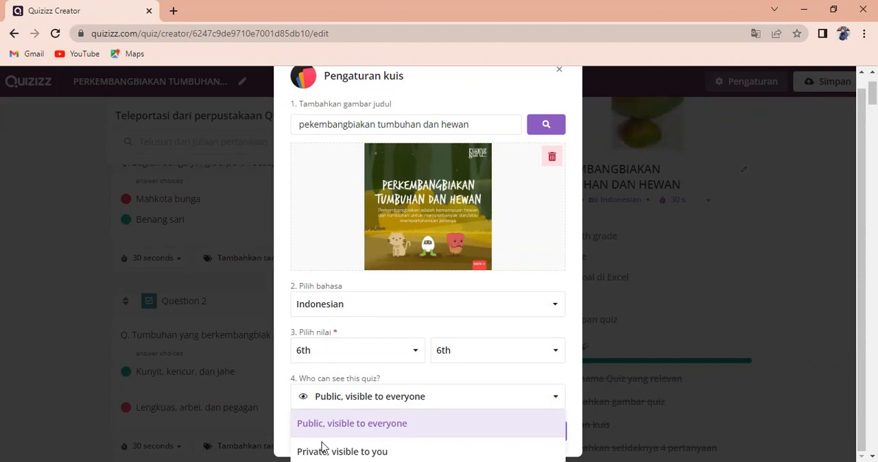
pyautogui.click(351, 401)
pyautogui.click(537, 437)
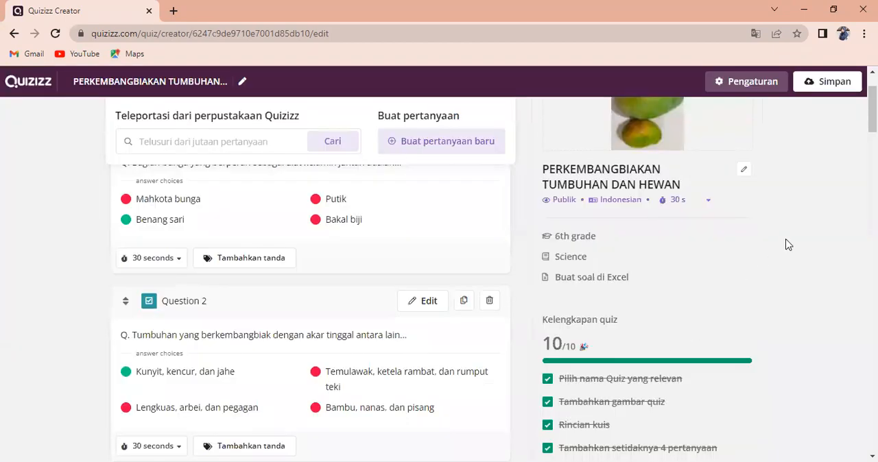
# Save the edited "PERKEMBANGBIAKAN TUMBUHAN DAN HEWAN" quiz and look over its overview page
pyautogui.scroll(-3, 695, 275)
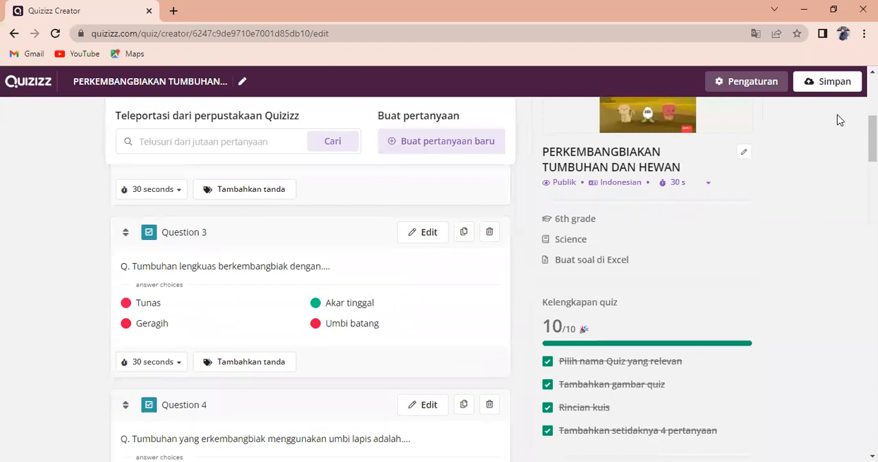
pyautogui.click(830, 79)
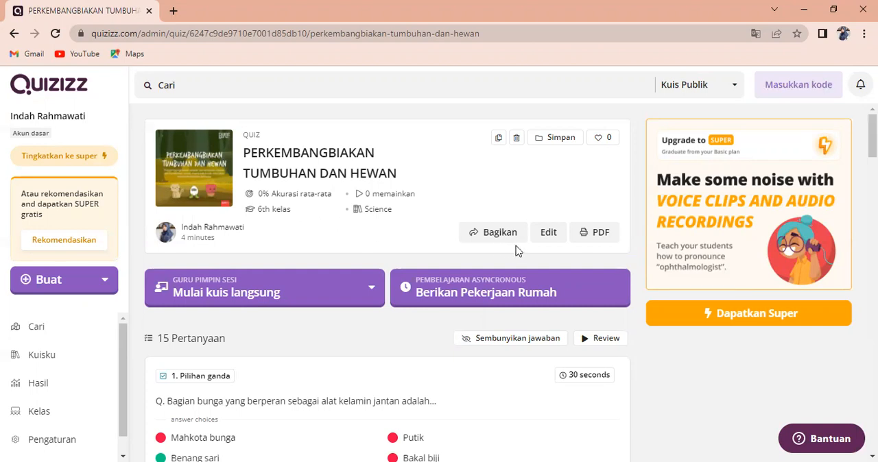
pyautogui.scroll(-2, 441, 184)
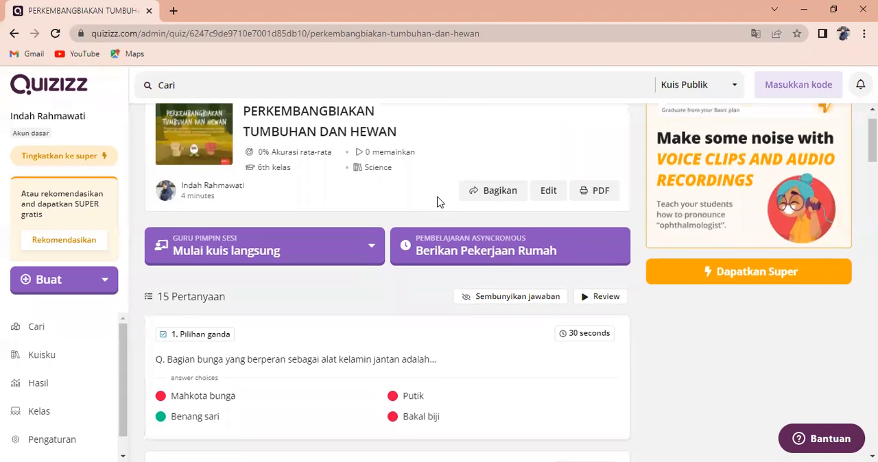
pyautogui.scroll(2, 441, 207)
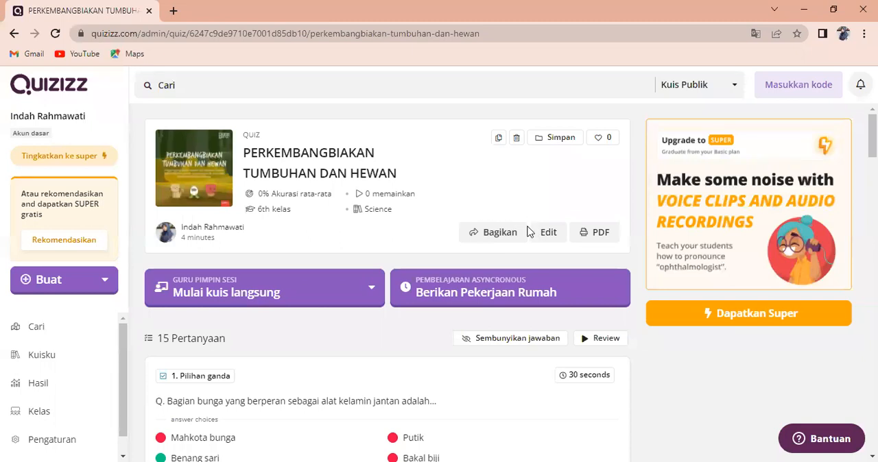
# Copy the quiz's public share link from the sharing invitation and close the dialog
pyautogui.click(502, 243)
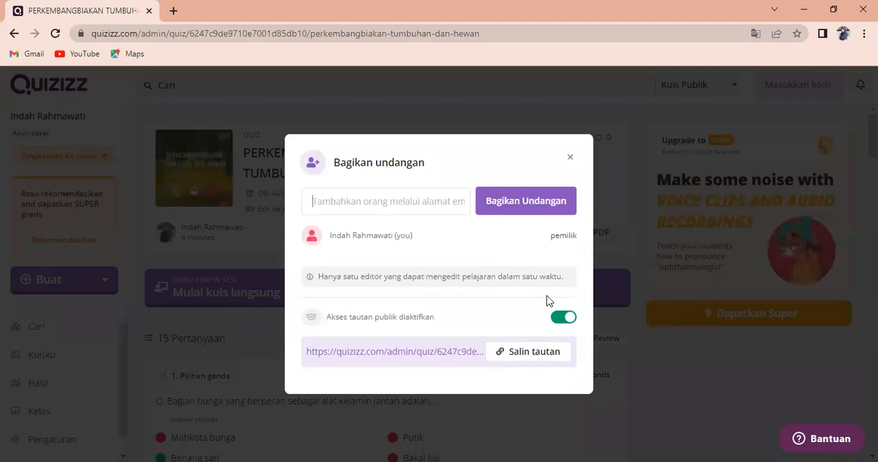
pyautogui.click(530, 361)
pyautogui.click(570, 160)
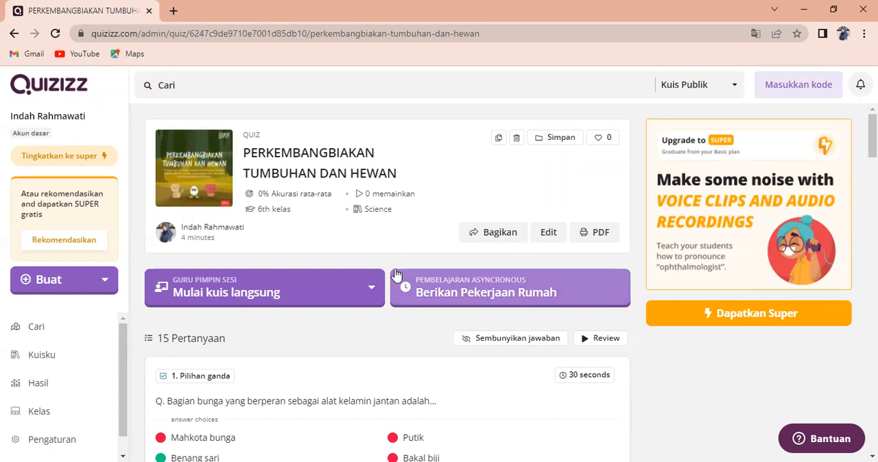
# Start a homework assignment of the quiz and set its custom deadline date to Friday April 15
pyautogui.scroll(-1, 396, 274)
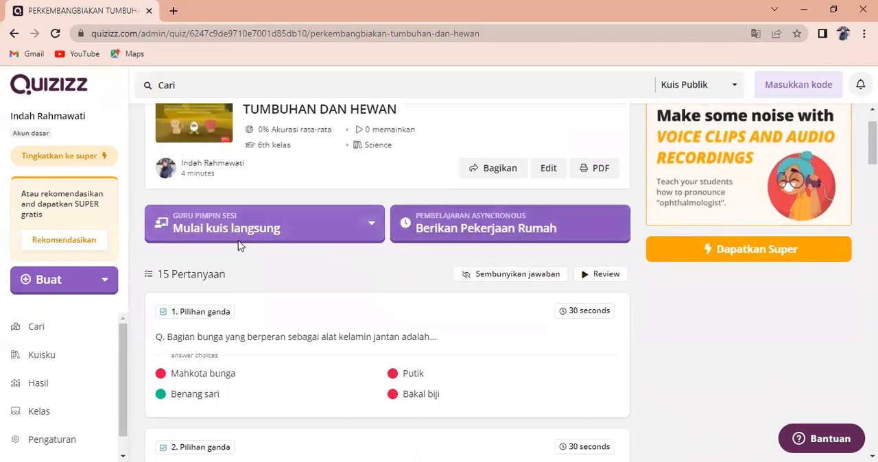
pyautogui.click(372, 226)
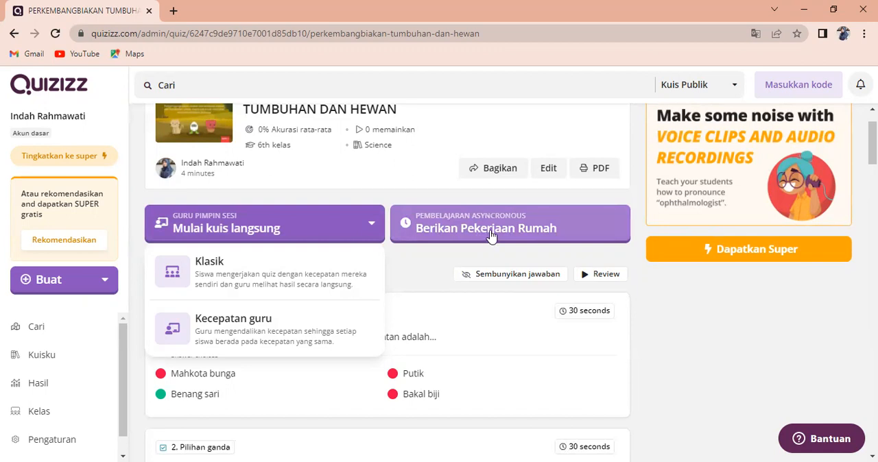
pyautogui.click(542, 229)
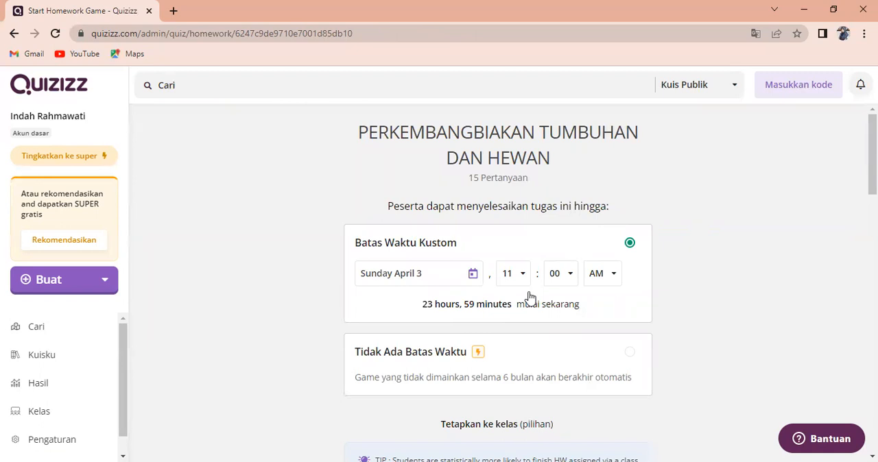
pyautogui.scroll(-1, 527, 299)
pyautogui.scroll(-1, 527, 300)
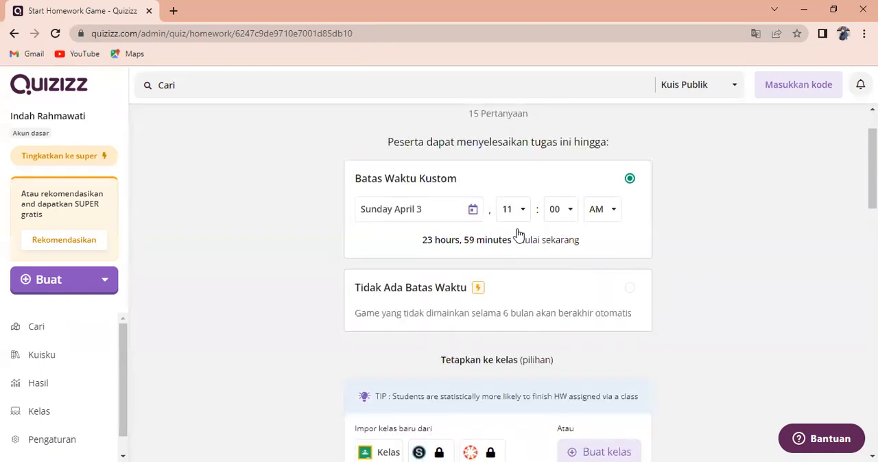
pyautogui.click(473, 212)
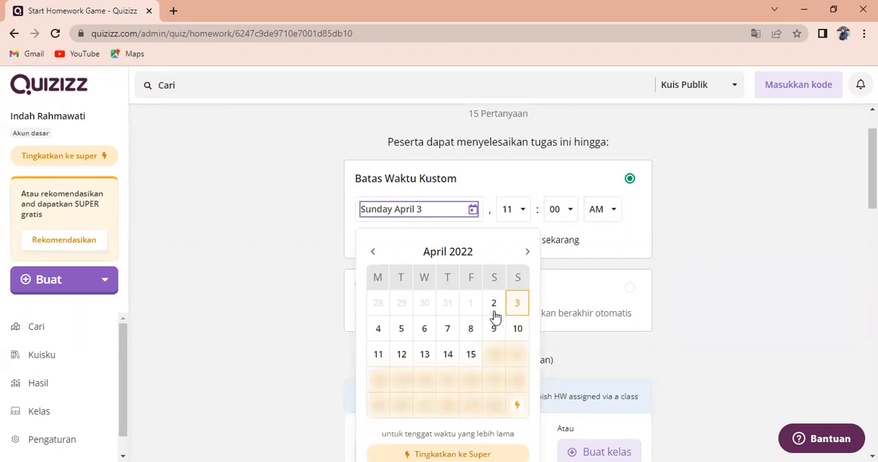
pyautogui.click(471, 356)
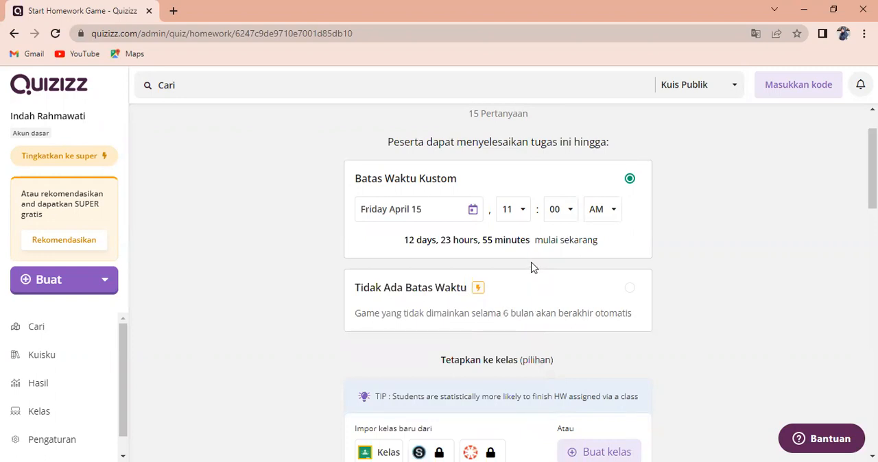
# Limit the participant attempts ("Upaya peserta") to 1 in the assignment's general settings
pyautogui.scroll(-1, 513, 306)
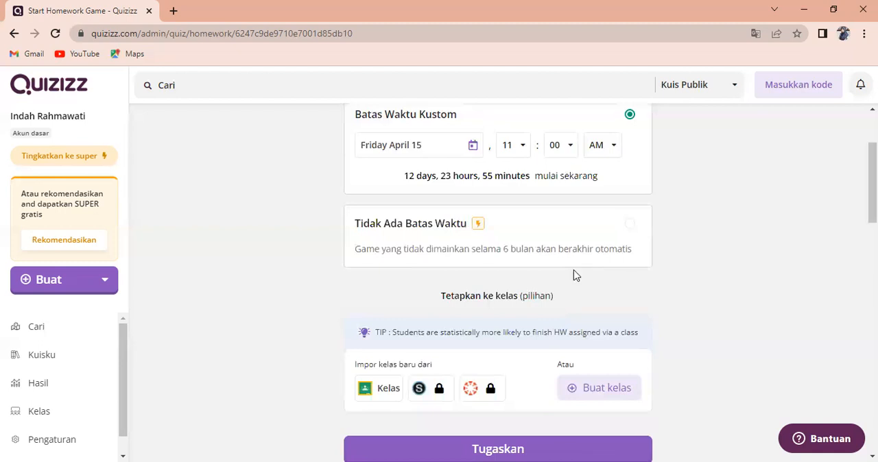
pyautogui.scroll(-2, 573, 274)
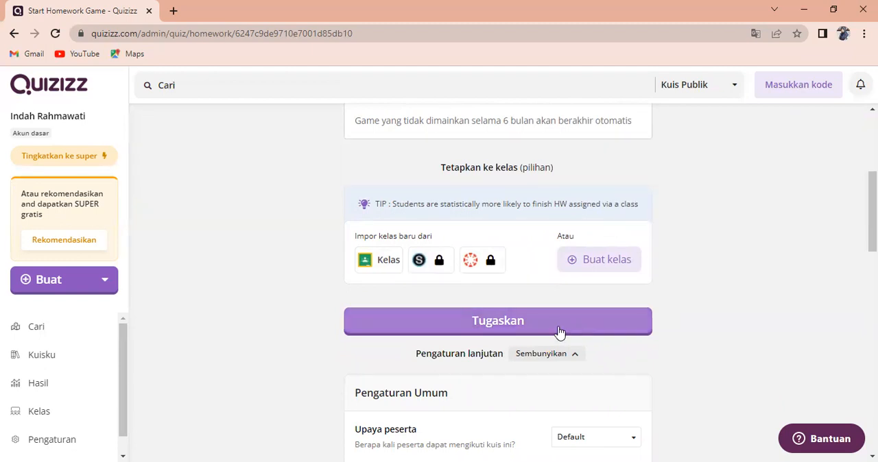
pyautogui.scroll(-1, 559, 332)
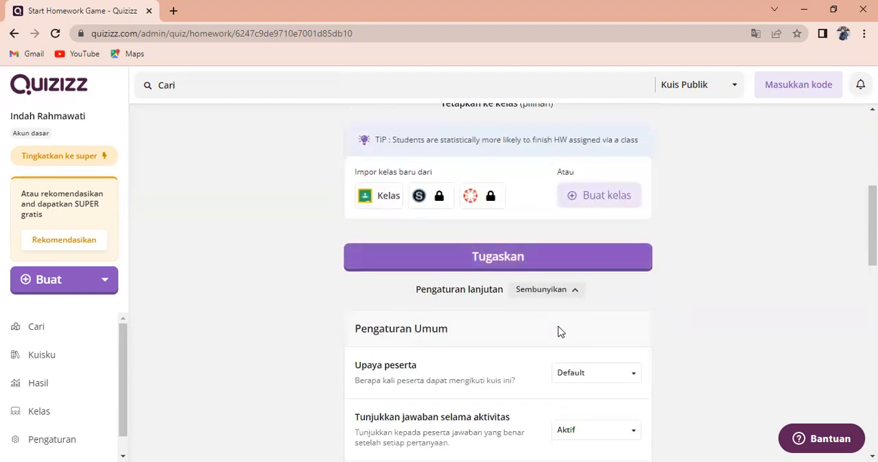
pyautogui.scroll(-1, 559, 332)
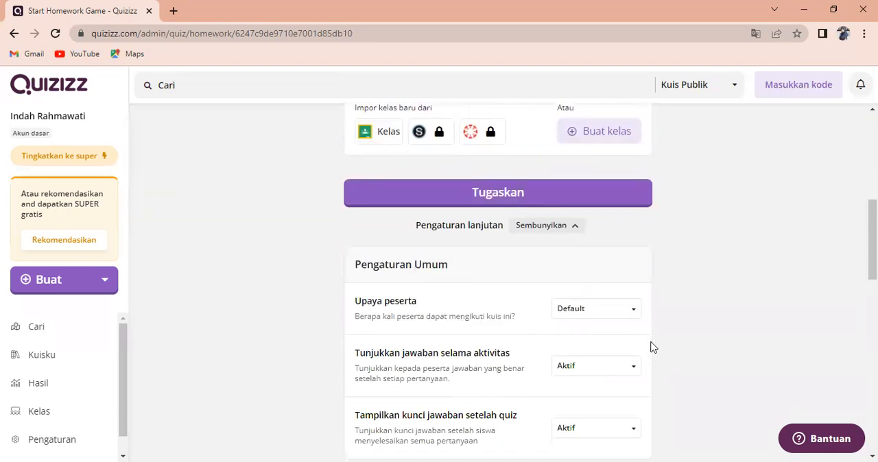
pyautogui.click(632, 316)
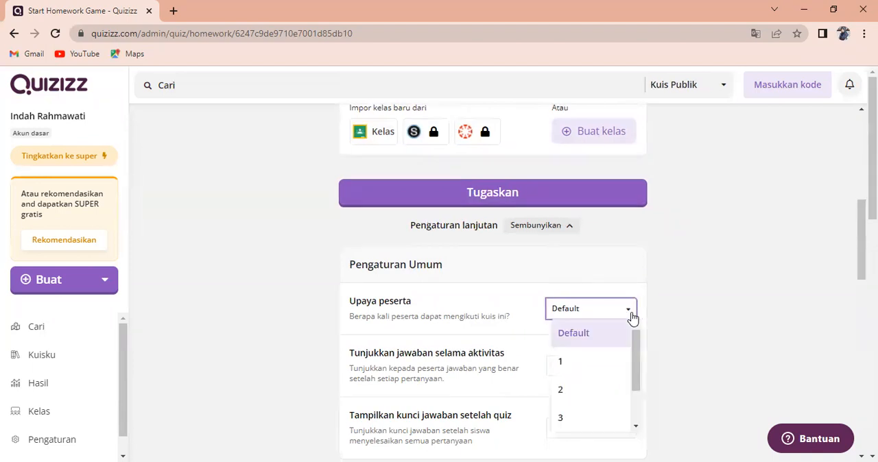
pyautogui.click(571, 373)
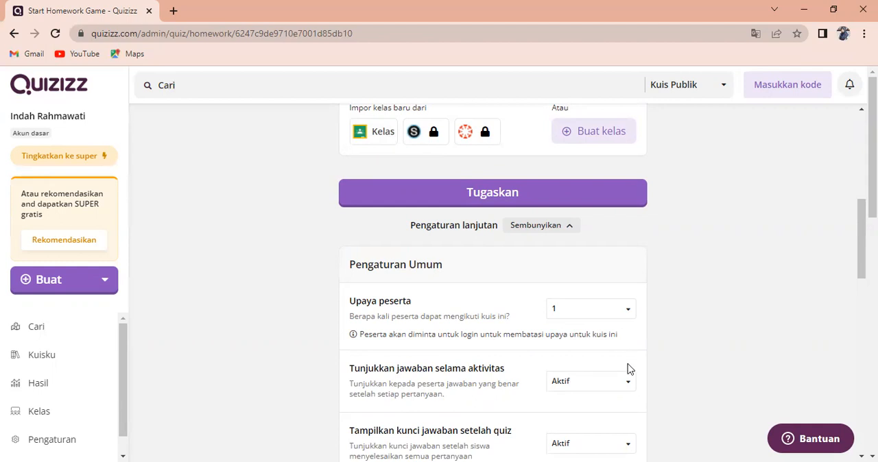
# Set showing answers during the activity to "Hanya validasi" and the answer key after the quiz to "Hanya soal"
pyautogui.scroll(-1, 630, 369)
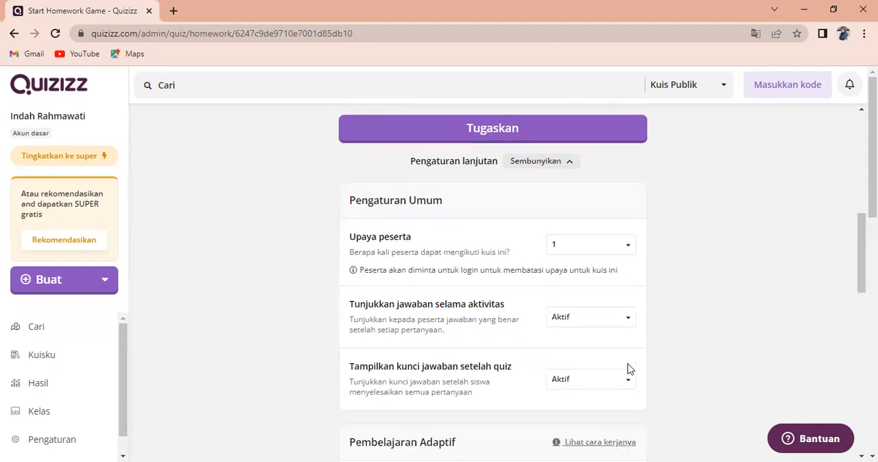
pyautogui.click(628, 324)
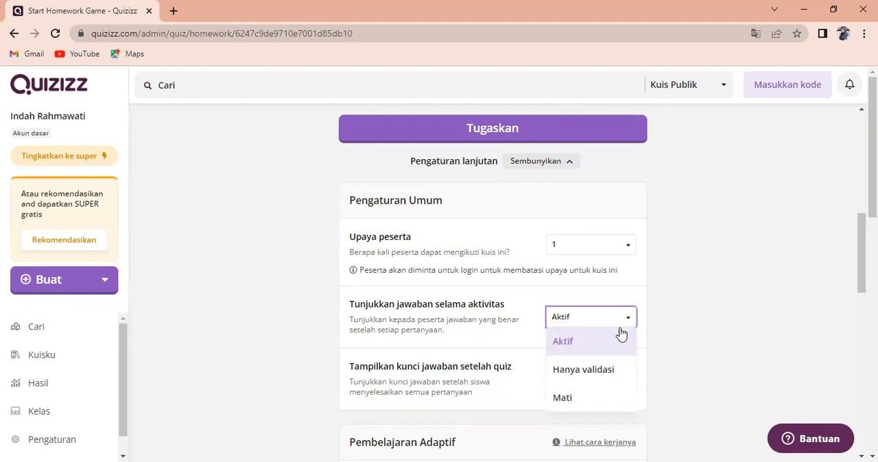
pyautogui.click(594, 374)
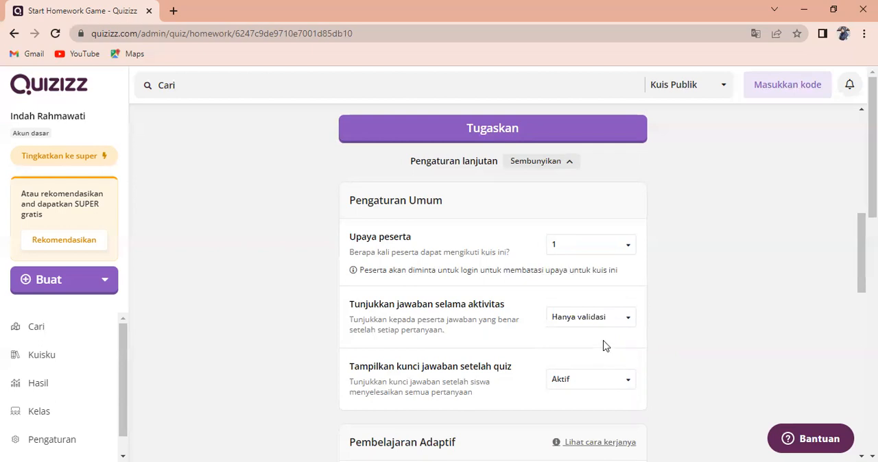
pyautogui.scroll(-1, 605, 347)
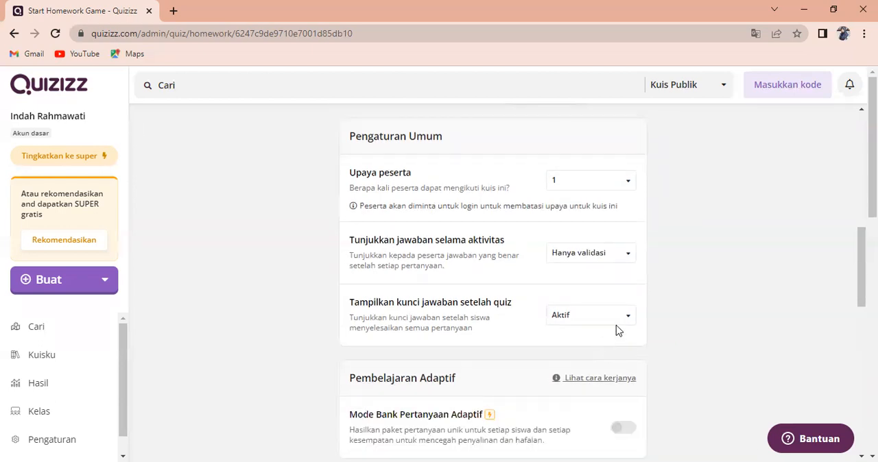
pyautogui.click(626, 327)
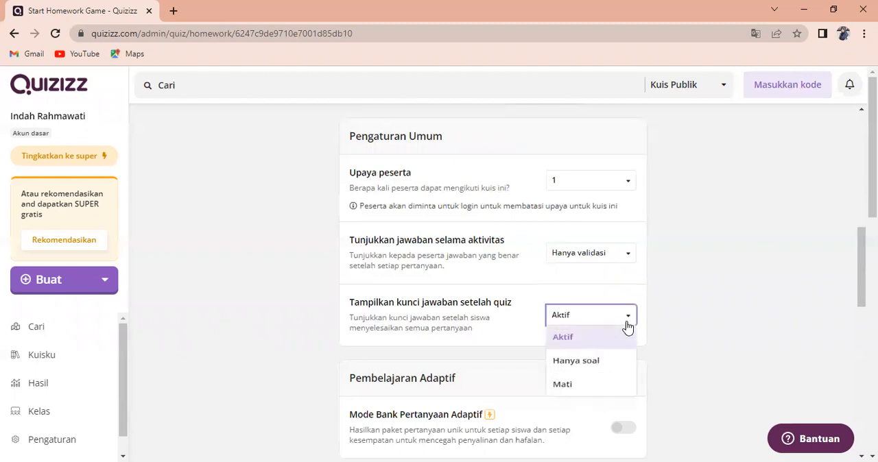
pyautogui.click(575, 372)
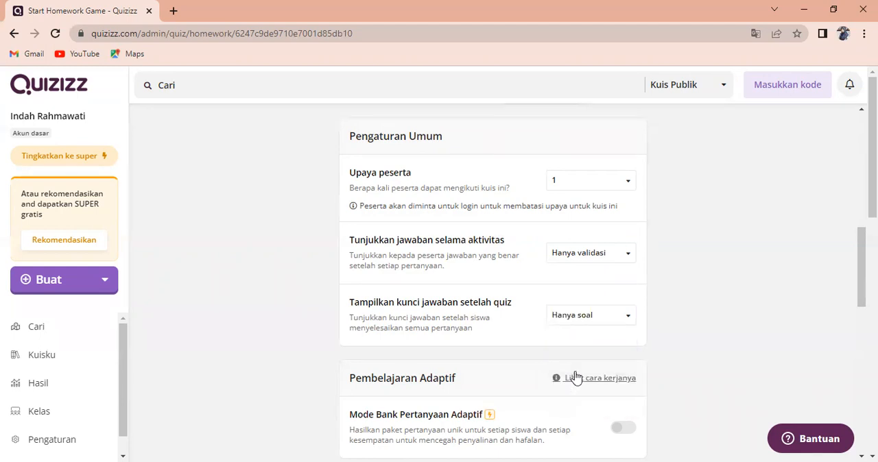
# Choose "Fleksibel" as the timer option ("Waktu") in the activity settings
pyautogui.scroll(-4, 626, 345)
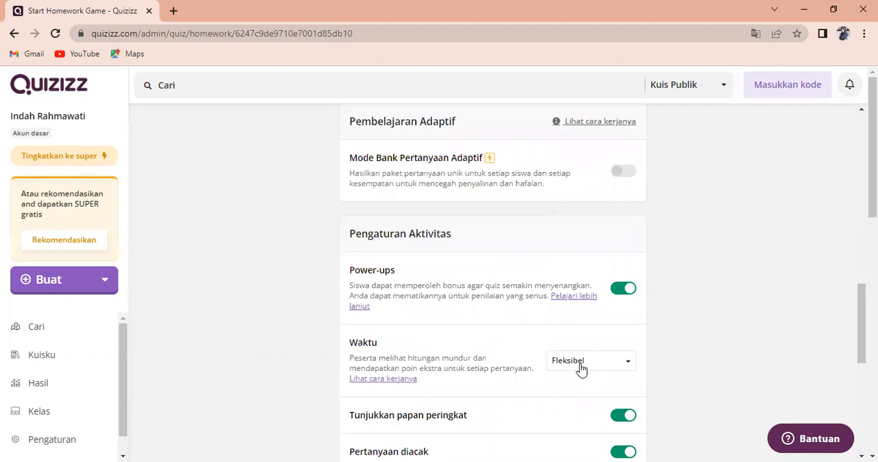
pyautogui.click(627, 369)
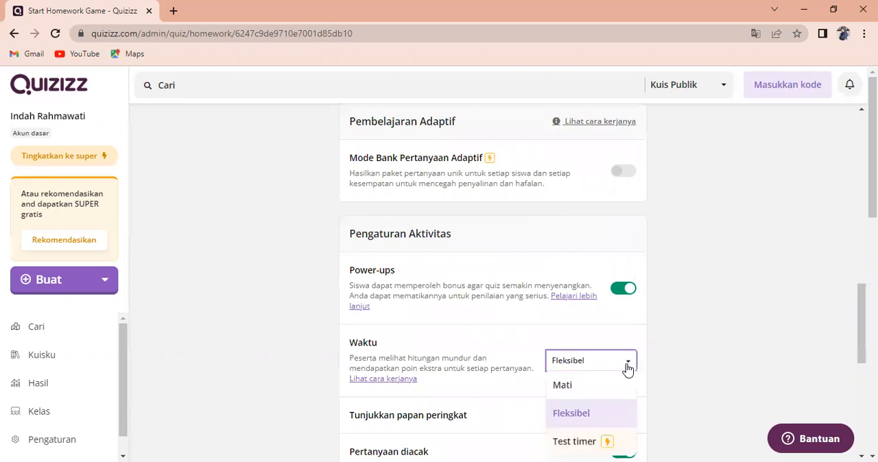
pyautogui.click(587, 416)
# Switch the "Pertanyaan diacak" and "Musik" options off and back on in the activity settings
pyautogui.scroll(-1, 559, 422)
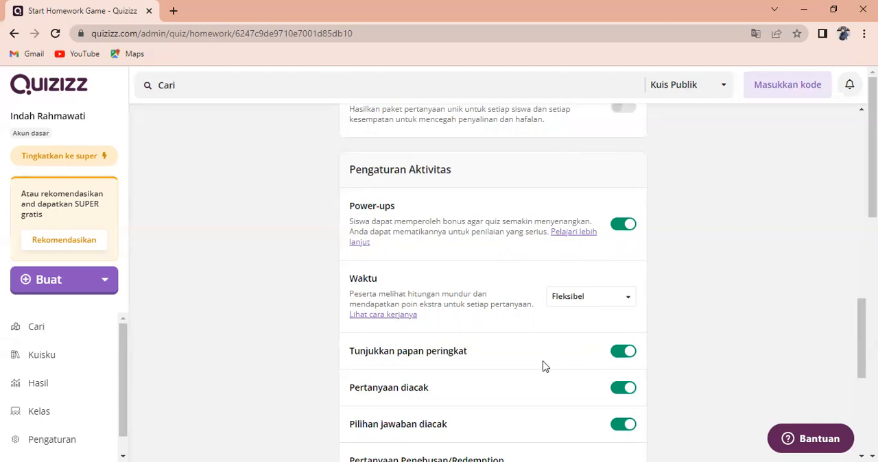
pyautogui.scroll(-1, 645, 370)
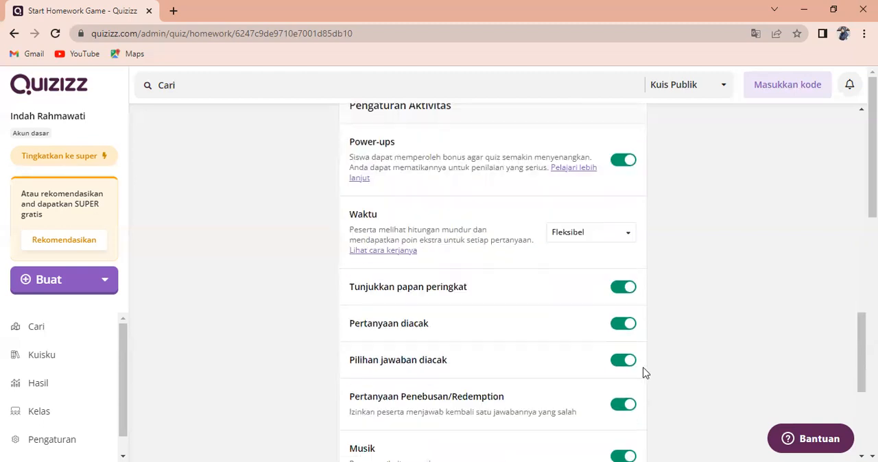
pyautogui.click(628, 326)
pyautogui.click(629, 328)
pyautogui.scroll(-1, 432, 428)
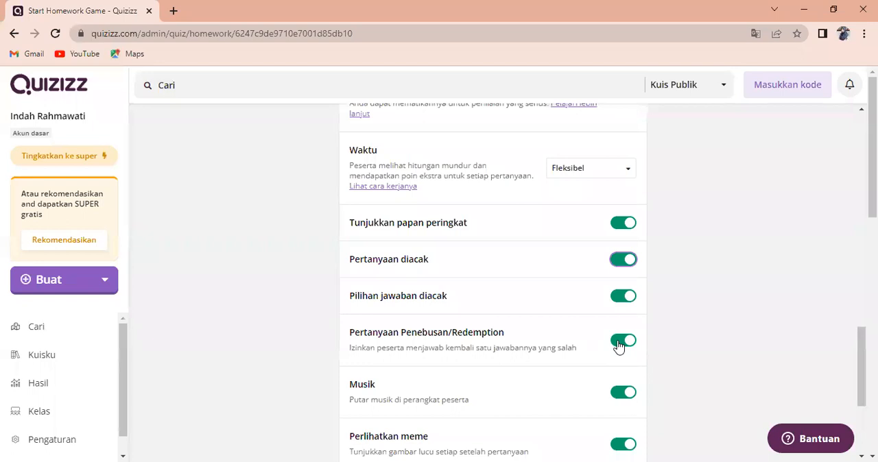
pyautogui.scroll(-1, 604, 351)
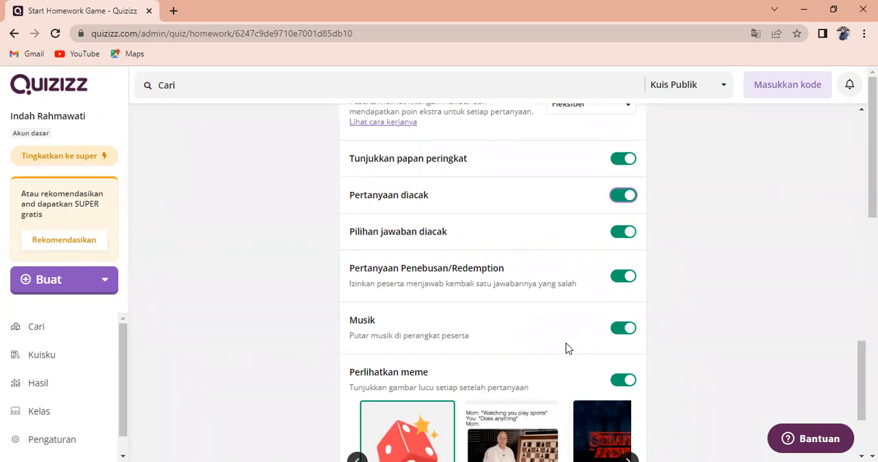
pyautogui.click(629, 330)
pyautogui.click(619, 332)
# Check the meme and other homework settings, and assign the quiz as homework
pyautogui.scroll(-1, 536, 360)
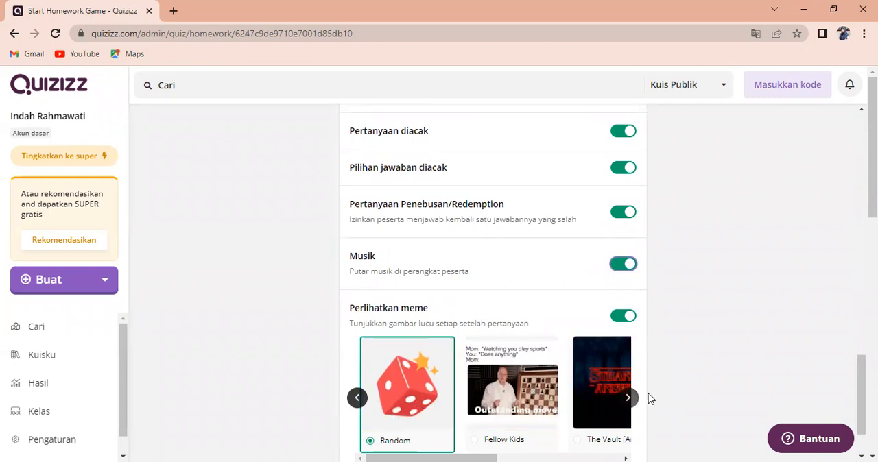
pyautogui.scroll(-1, 675, 384)
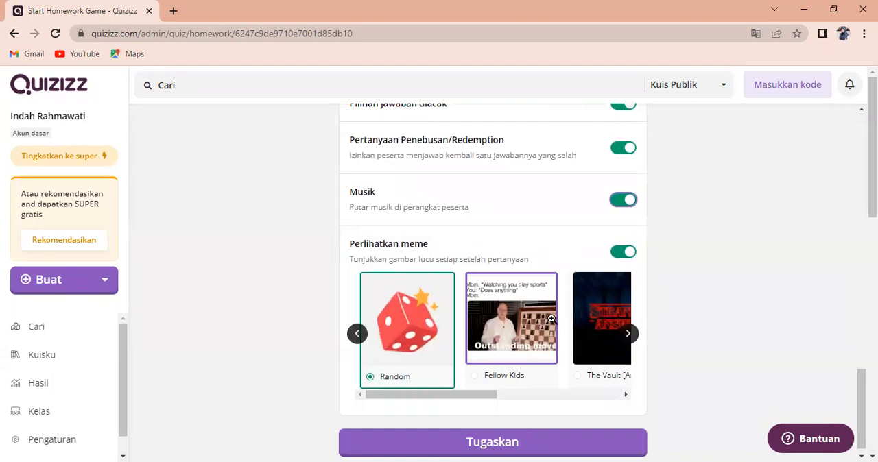
pyautogui.scroll(-2, 527, 359)
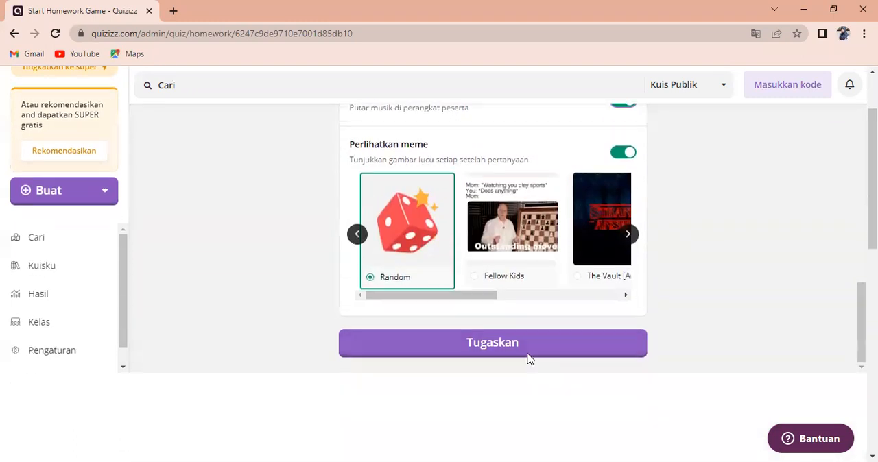
pyautogui.scroll(2, 526, 358)
pyautogui.scroll(5, 471, 209)
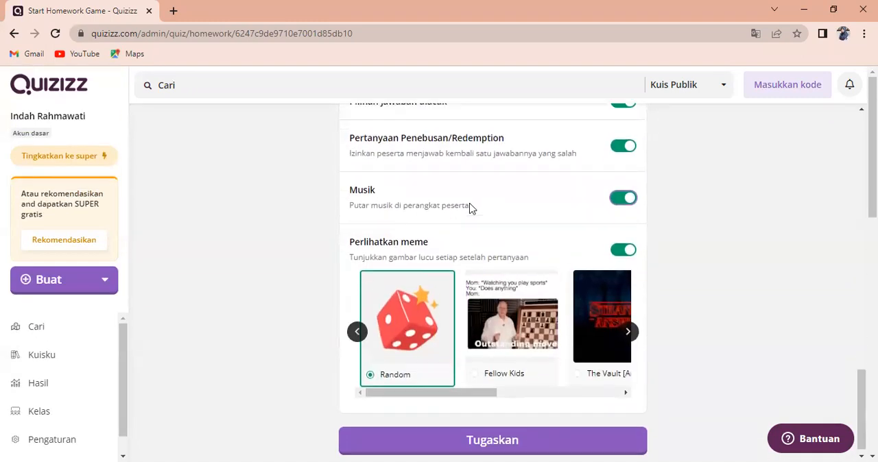
pyautogui.scroll(5, 468, 212)
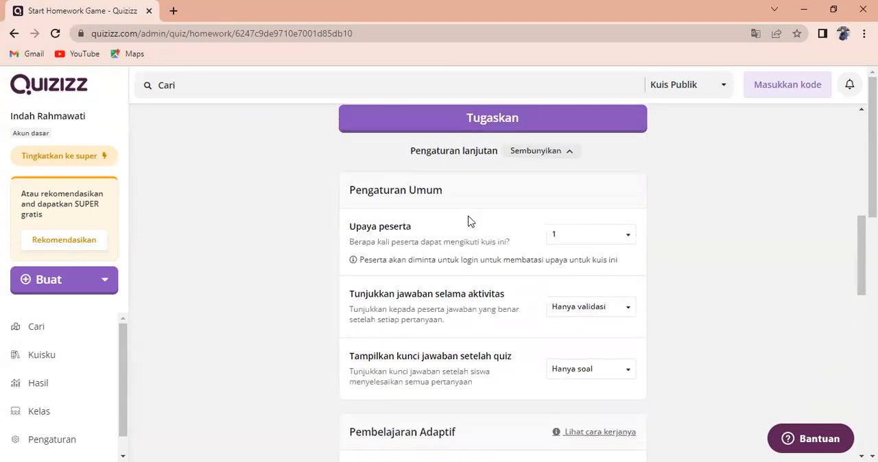
pyautogui.scroll(-2, 468, 222)
pyautogui.scroll(-10, 469, 224)
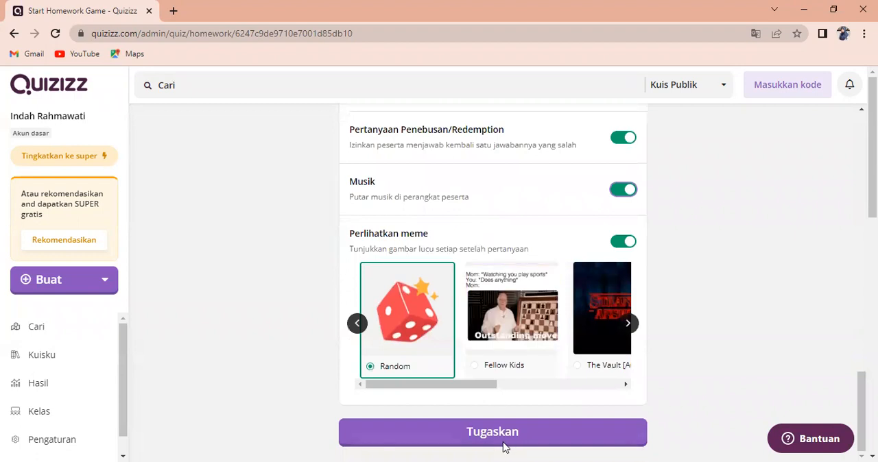
pyautogui.click(500, 440)
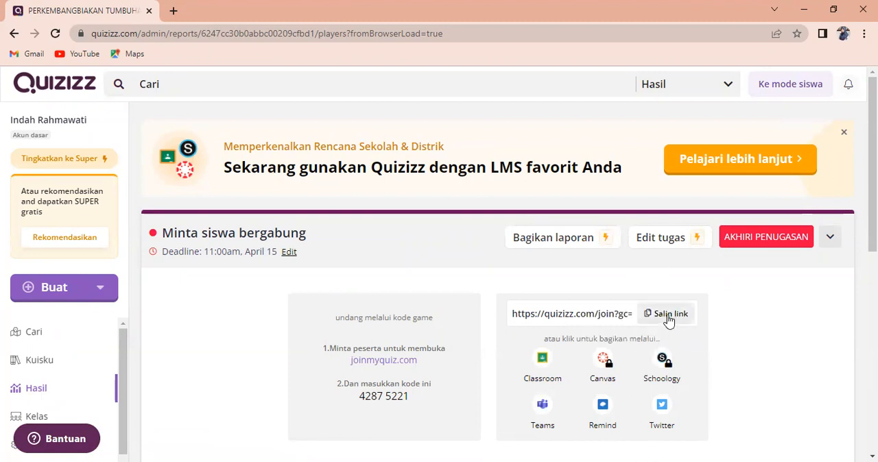
# Copy the assignment's join link and go to the teacher's own quizzes ("Kuisku")
pyautogui.click(668, 321)
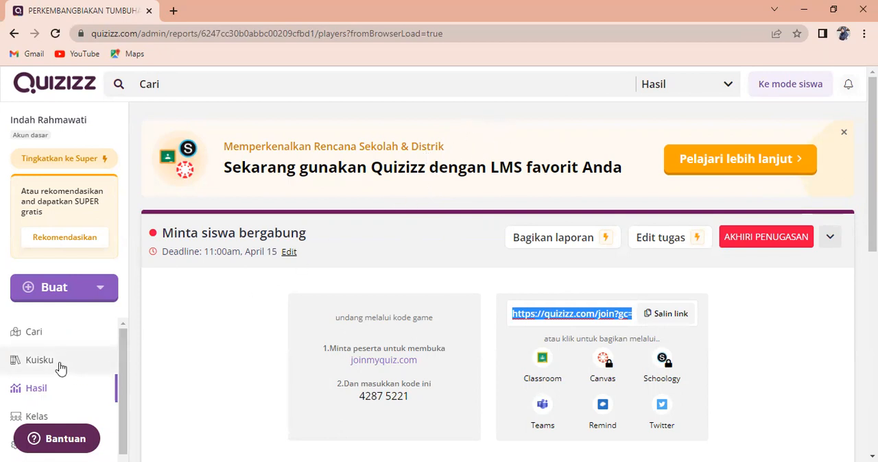
pyautogui.click(60, 368)
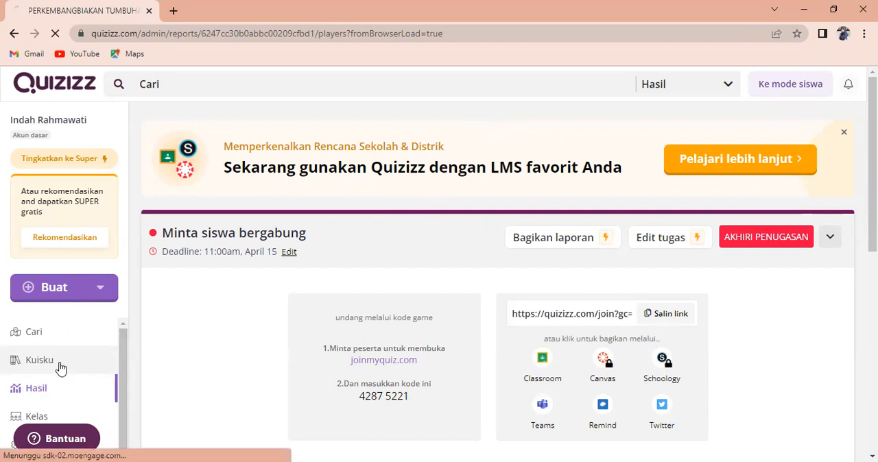
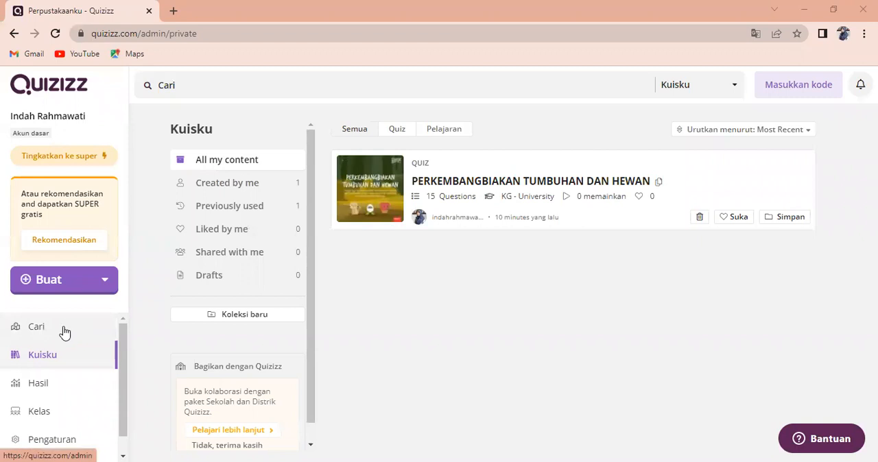
# Search the public quizzes for "bangun ruang"
pyautogui.click(64, 333)
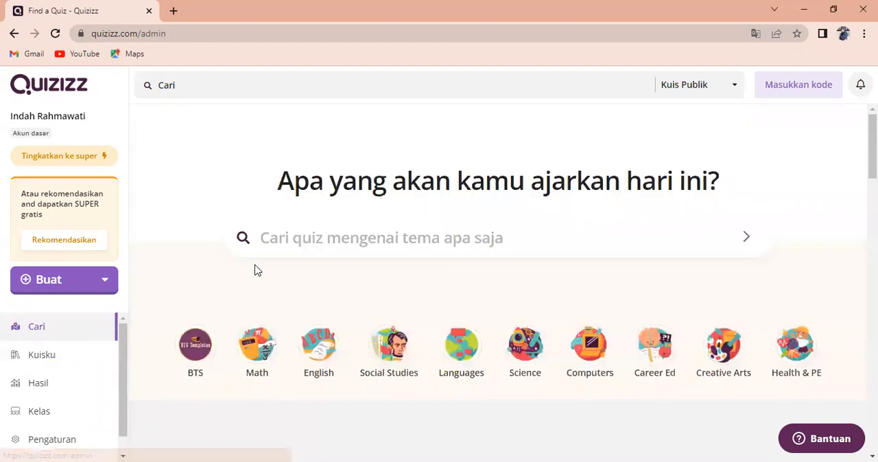
pyautogui.click(285, 238)
pyautogui.write('bargun ruang')
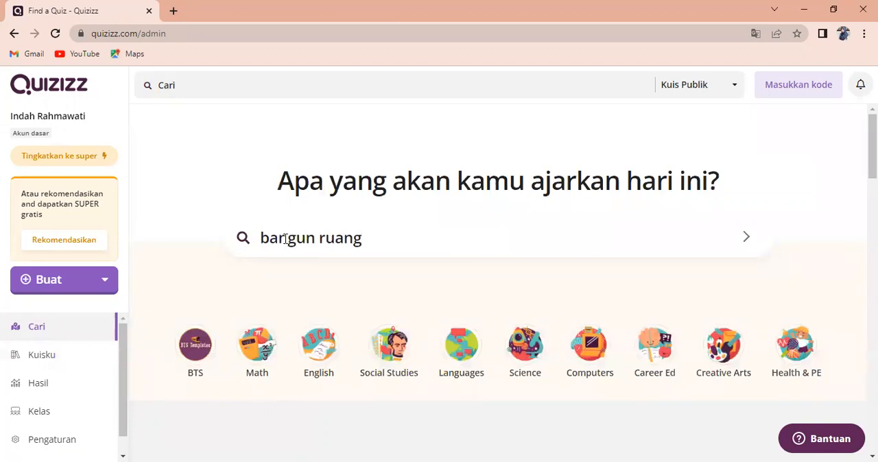
pyautogui.press('Return')
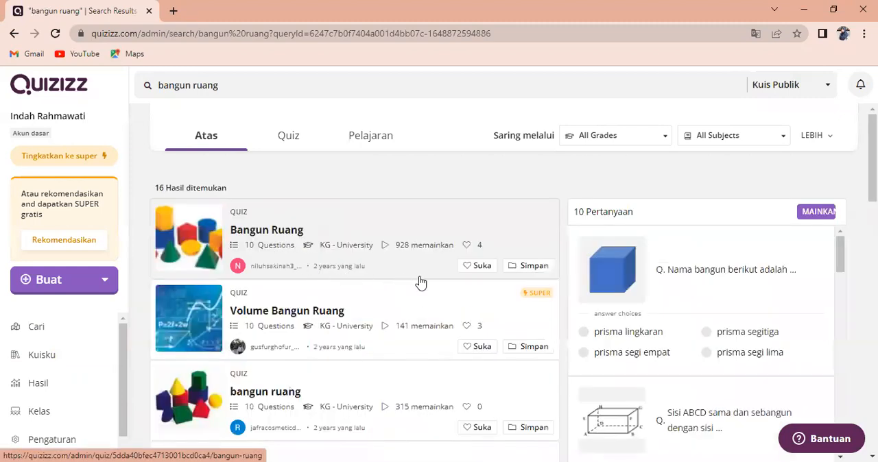
# Open the lowercase-titled "bangun ruang" quiz from the search results and make an editable copy of it
pyautogui.click(410, 320)
pyautogui.scroll(-1, 410, 323)
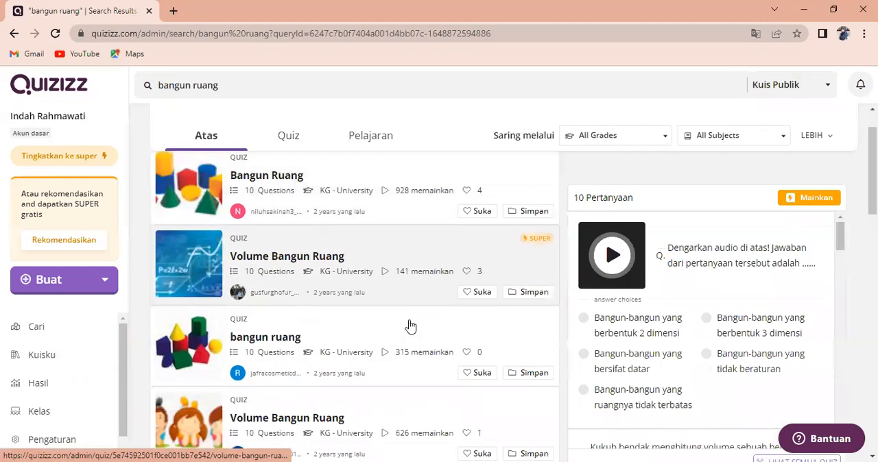
pyautogui.click(187, 344)
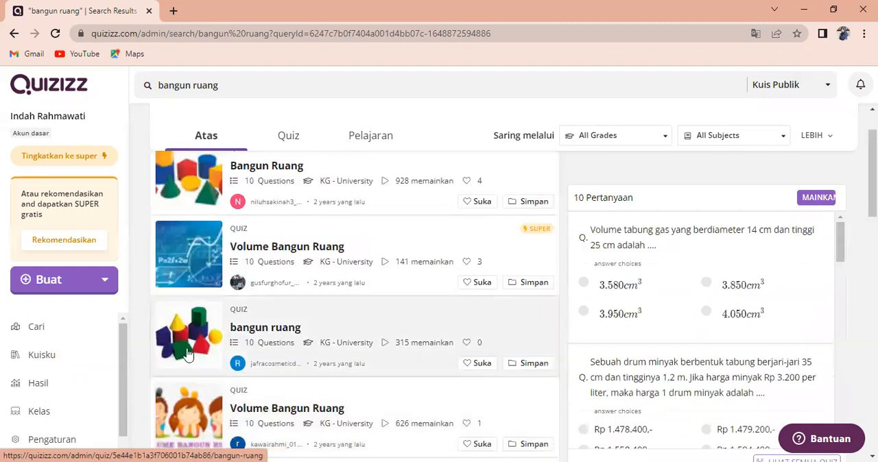
pyautogui.click(186, 344)
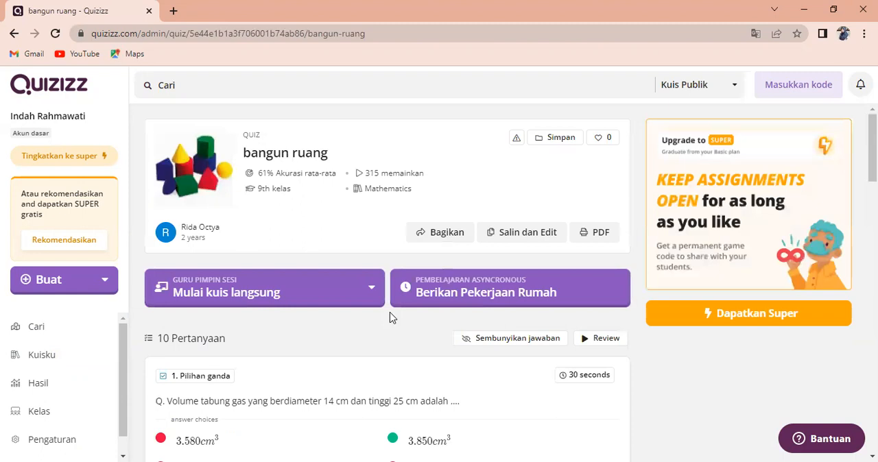
pyautogui.click(519, 236)
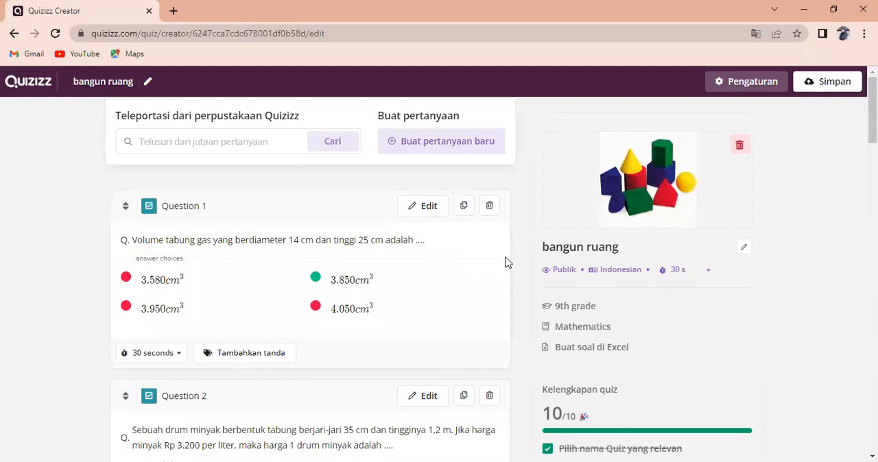
# Look through the copied quiz's questions, answer choices and time limits, along with its quiz details
pyautogui.scroll(-3, 586, 235)
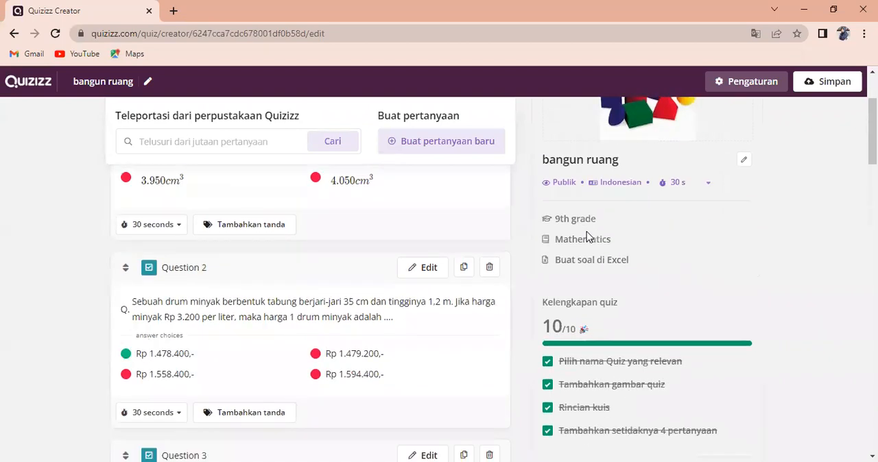
pyautogui.scroll(3, 586, 235)
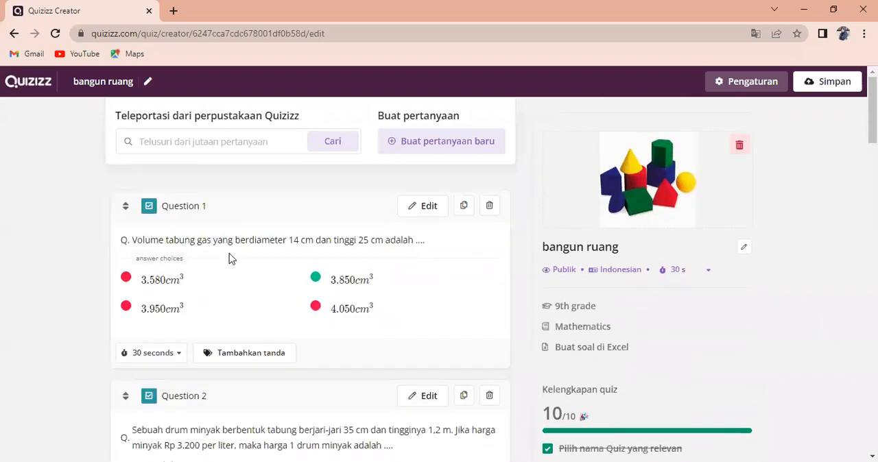
pyautogui.scroll(-2, 247, 264)
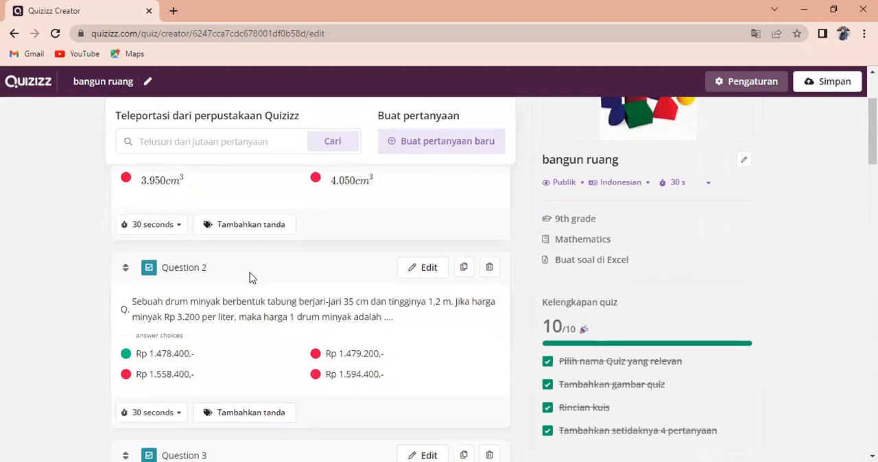
pyautogui.scroll(2, 240, 247)
pyautogui.scroll(-10, 240, 247)
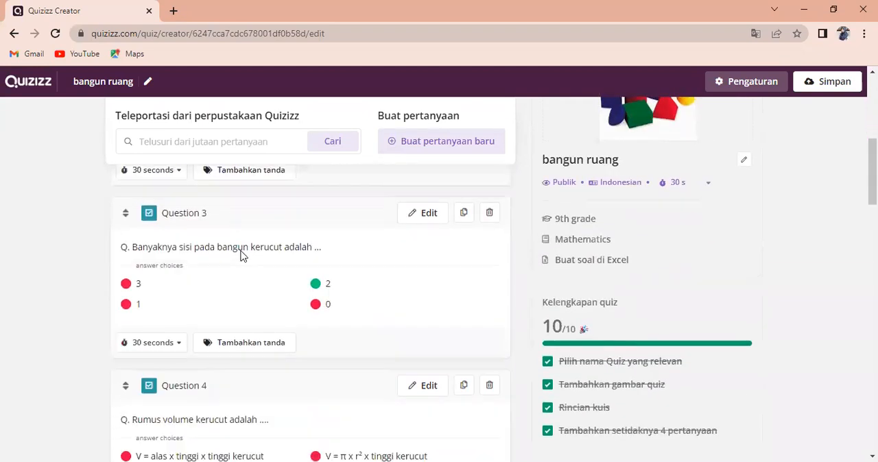
pyautogui.scroll(-5, 240, 256)
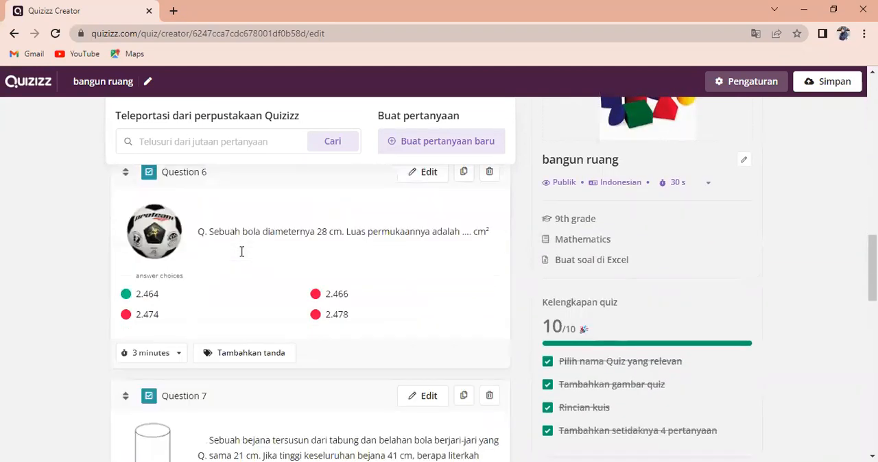
pyautogui.scroll(10, 240, 256)
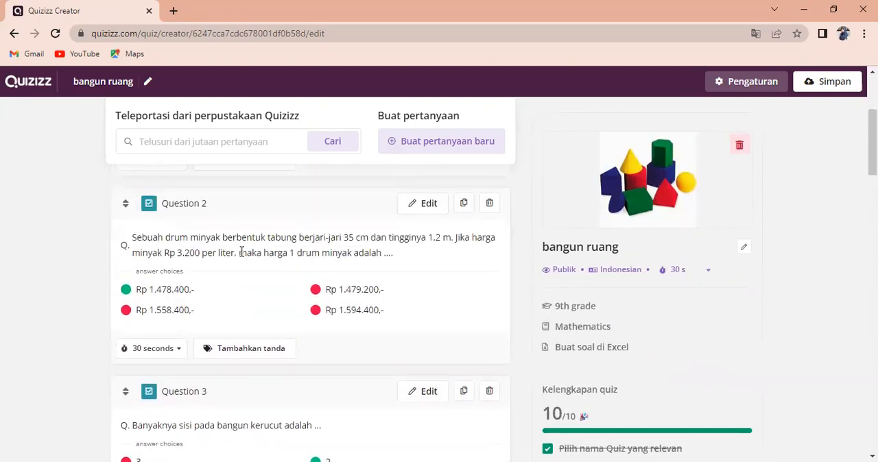
pyautogui.scroll(1, 241, 251)
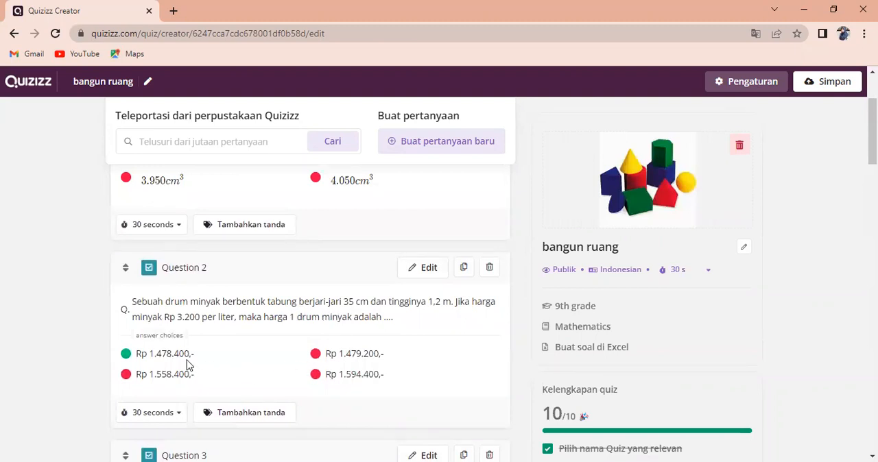
pyautogui.scroll(-3, 292, 364)
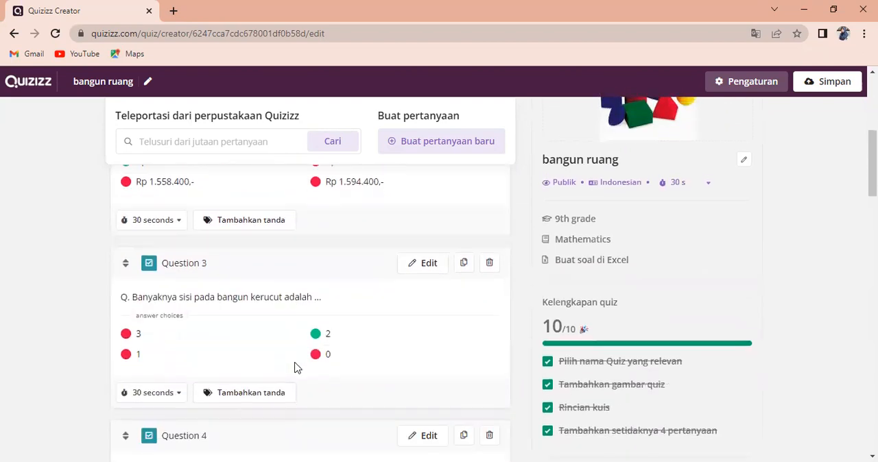
pyautogui.scroll(2, 361, 352)
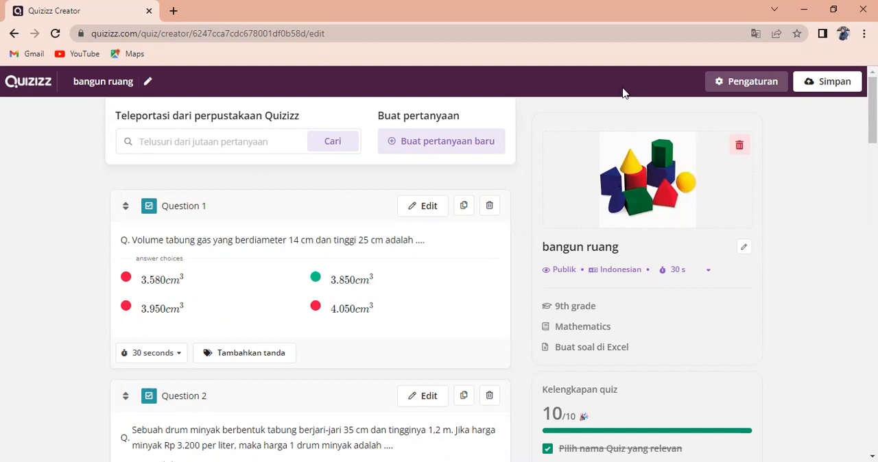
# Rename the quiz "Matematika bangun Ruang", keep Mathematics as its subject, and save these details
pyautogui.click(742, 250)
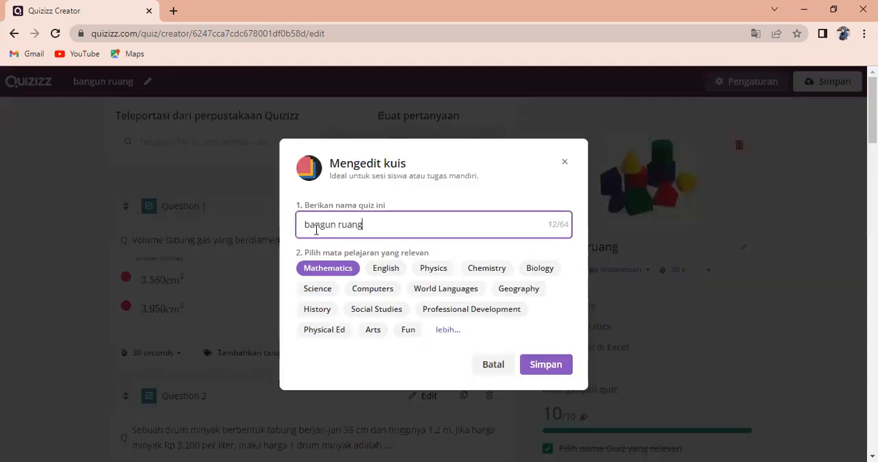
pyautogui.press('BackSpace')
pyautogui.press('BackSpace')
pyautogui.press('BackSpace')
pyautogui.press('BackSpace')
pyautogui.press('BackSpace')
pyautogui.press('BackSpace')
pyautogui.press('BackSpace')
pyautogui.press('BackSpace')
pyautogui.press('BackSpace')
pyautogui.press('BackSpace')
pyautogui.press('BackSpace')
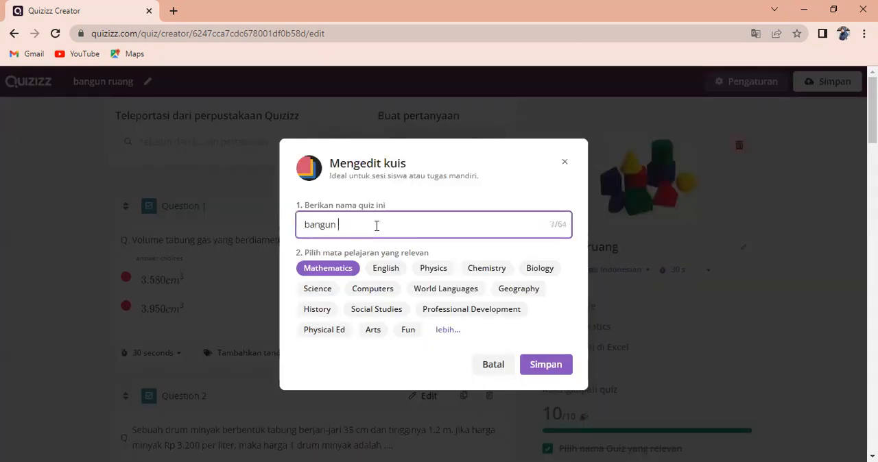
pyautogui.write('Mate')
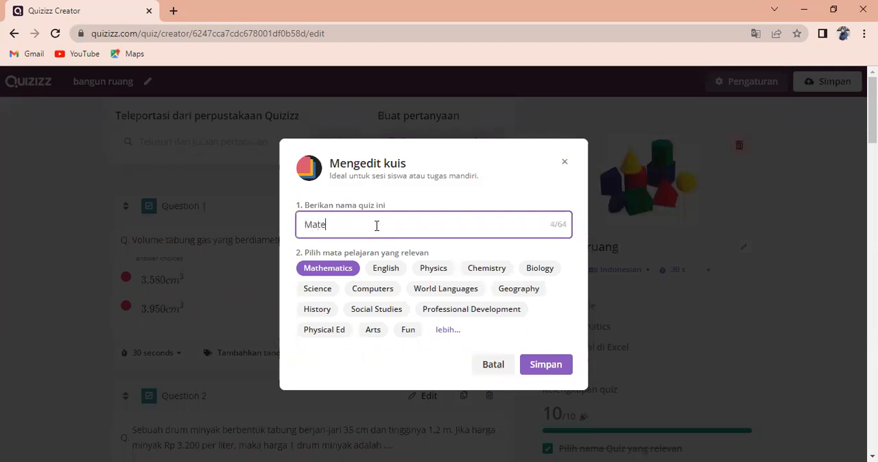
pyautogui.write('matika bangun Ruang')
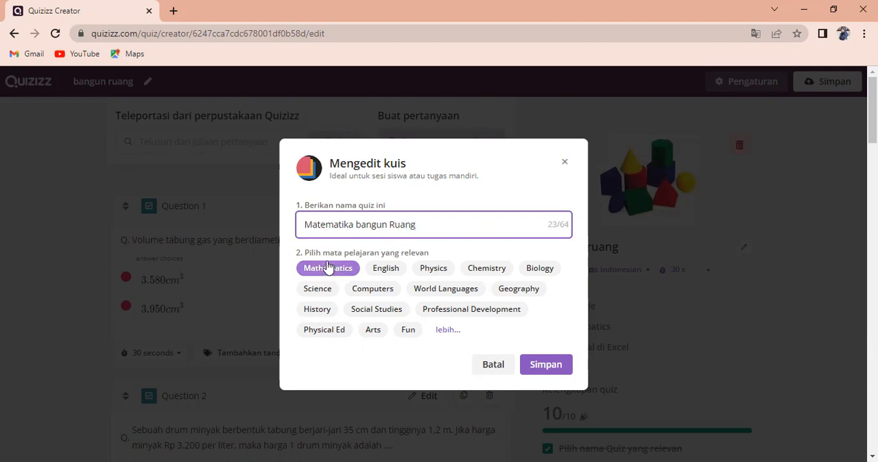
pyautogui.click(545, 369)
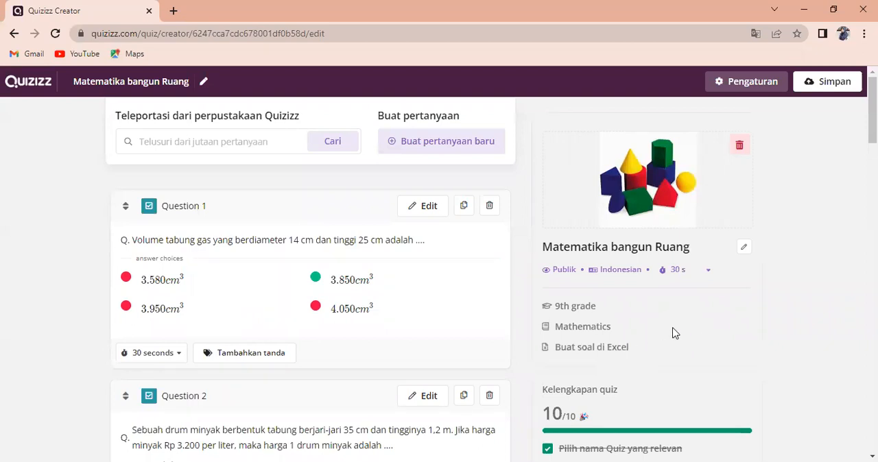
# Review the questions and completeness checklist once more, and save the edited quiz
pyautogui.scroll(-3, 672, 332)
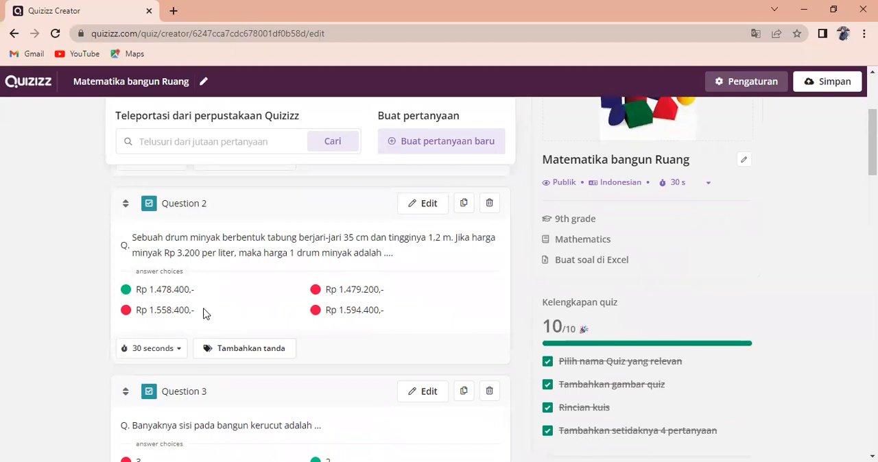
pyautogui.scroll(3, 451, 324)
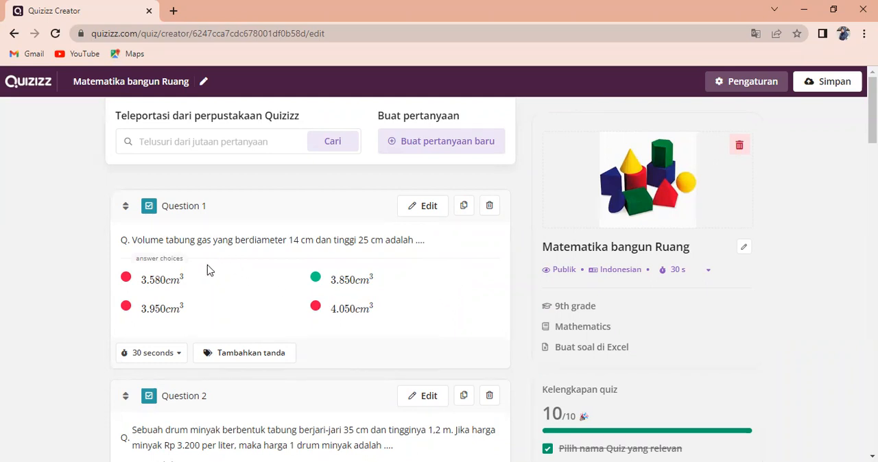
pyautogui.scroll(-1, 209, 270)
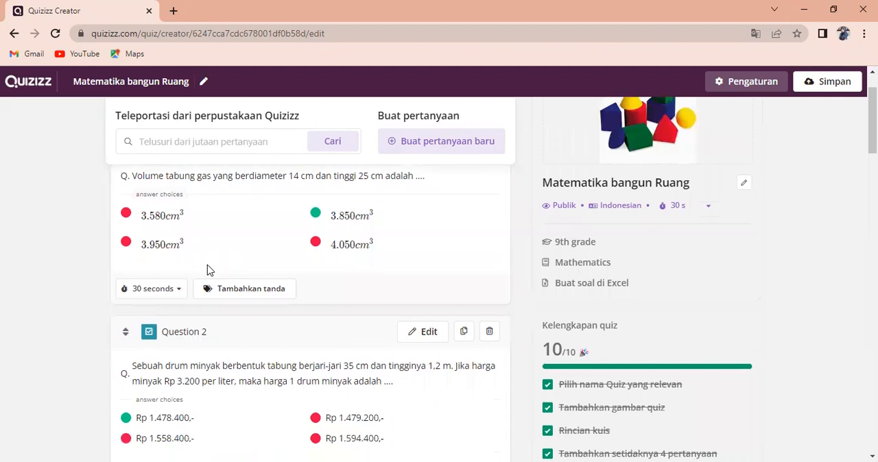
pyautogui.scroll(-2, 209, 270)
pyautogui.scroll(3, 641, 274)
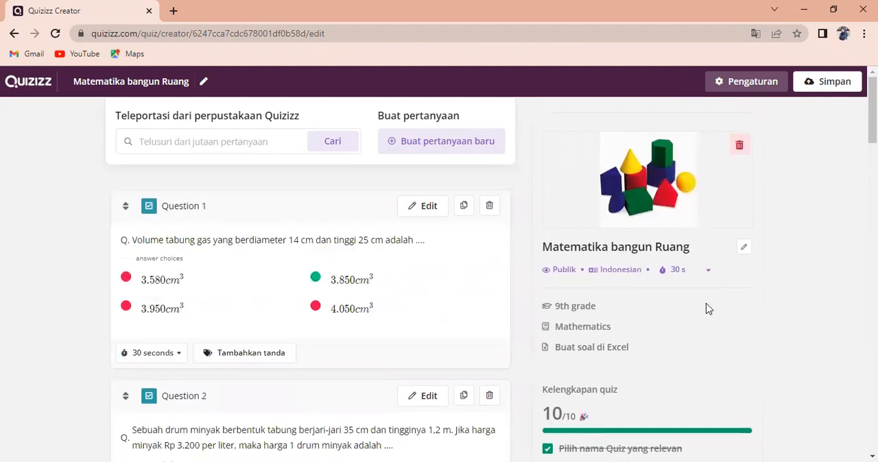
pyautogui.scroll(-3, 709, 308)
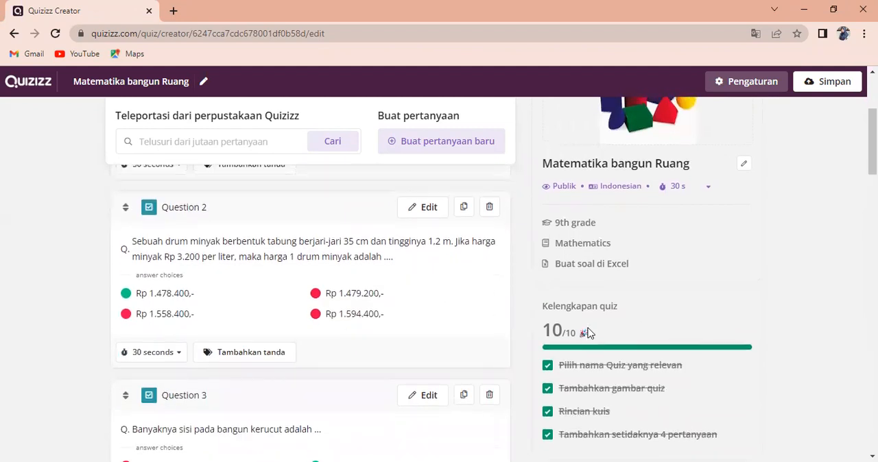
pyautogui.scroll(1, 588, 333)
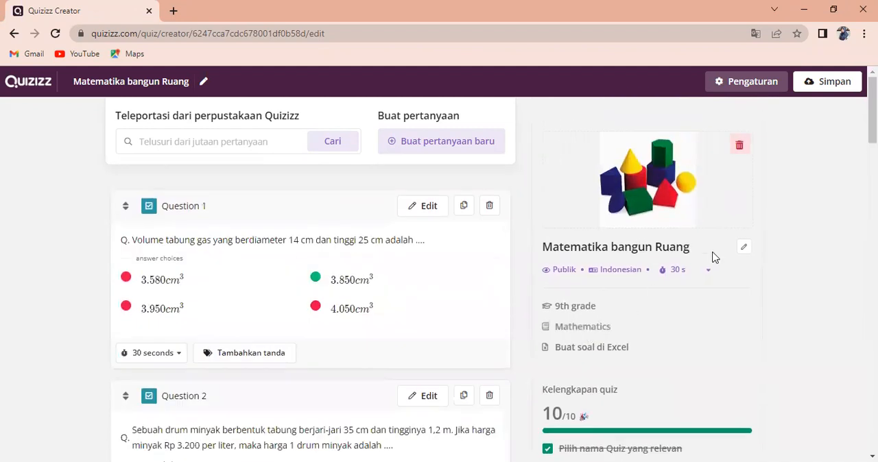
pyautogui.click(828, 83)
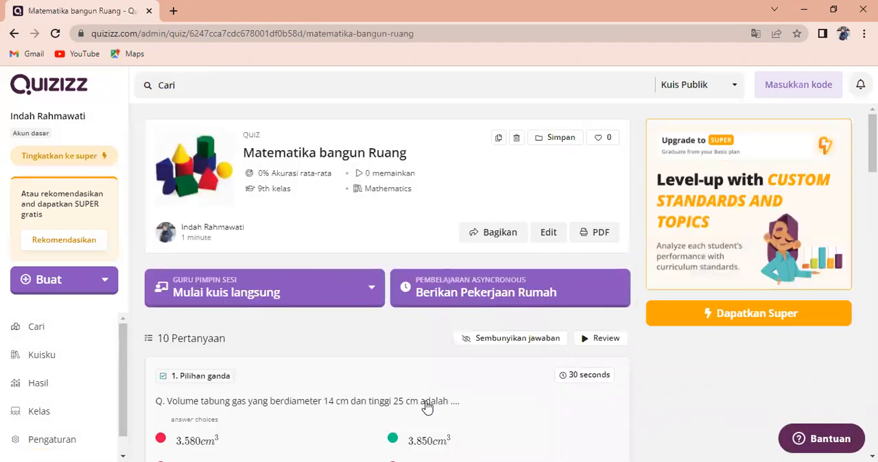
# Check the quiz's sharing options and the available teacher-led live session modes
pyautogui.click(498, 237)
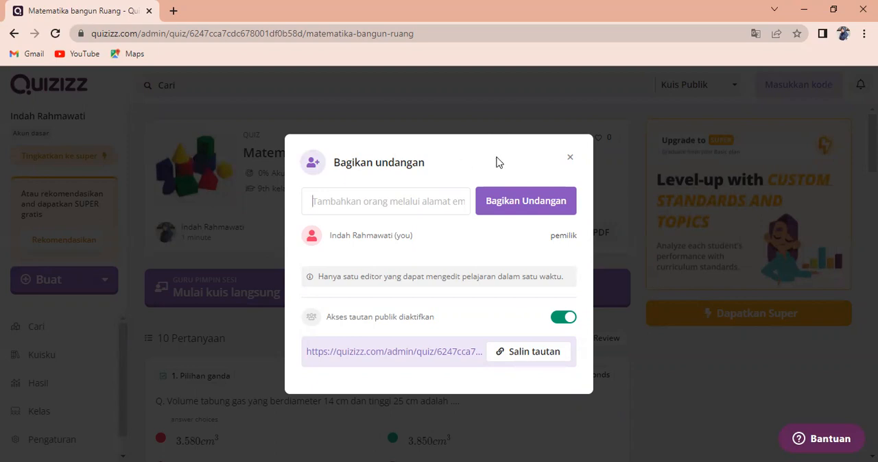
pyautogui.click(570, 163)
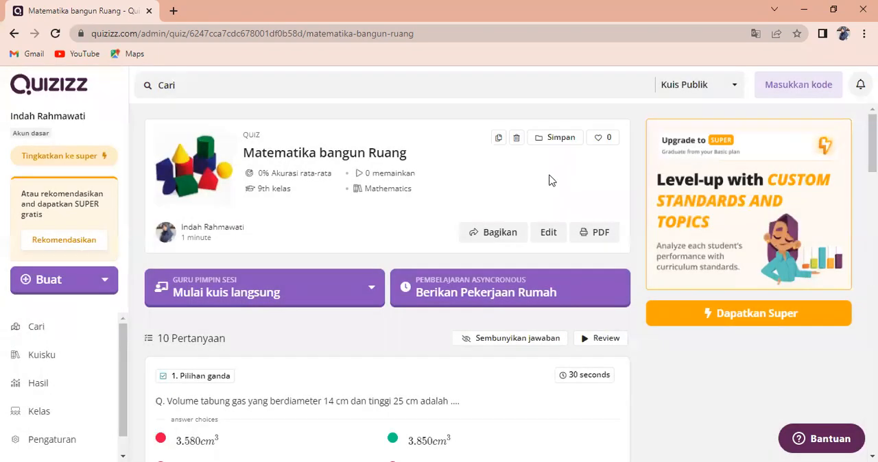
pyautogui.click(492, 240)
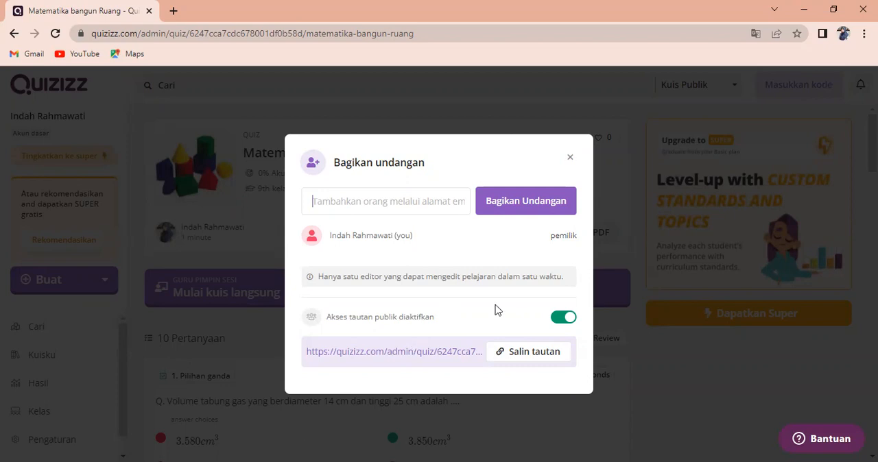
pyautogui.click(570, 157)
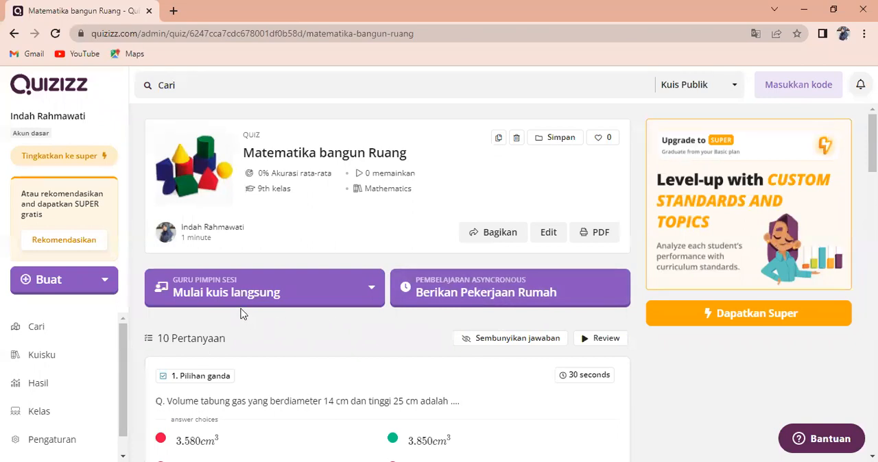
pyautogui.click(328, 299)
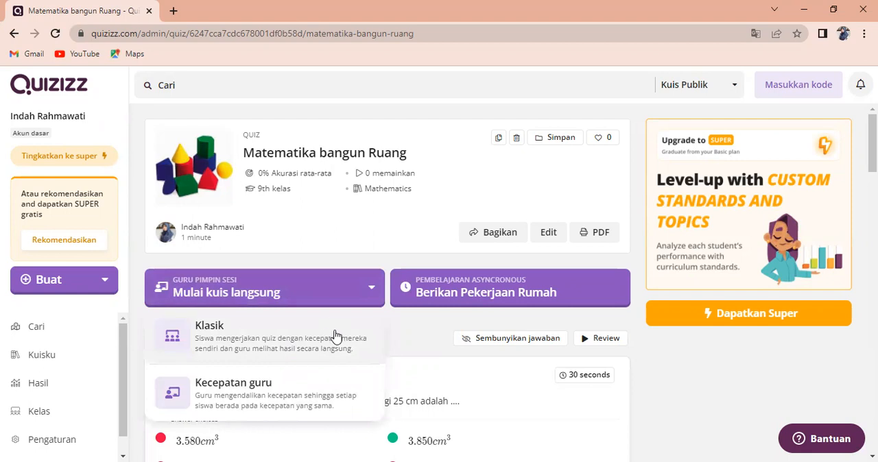
# Set up the "Matematika bangun Ruang" quiz as homework, keeping the custom deadline on Sunday April 3
pyautogui.click(464, 293)
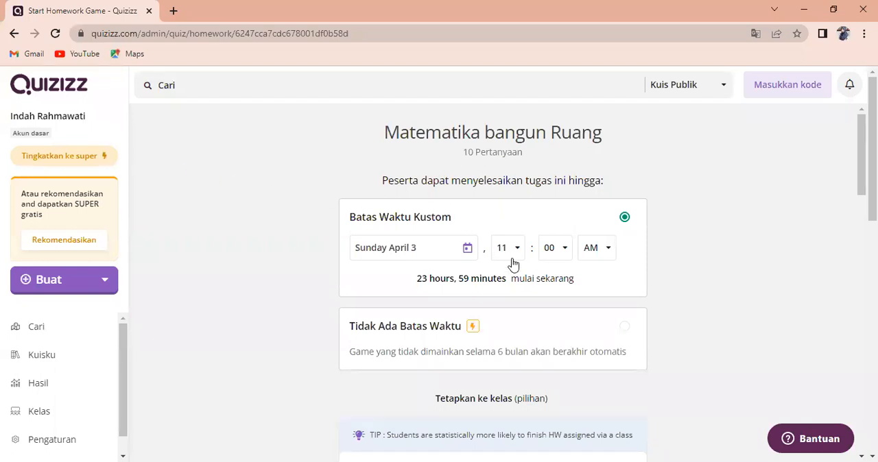
pyautogui.click(469, 253)
pyautogui.click(468, 254)
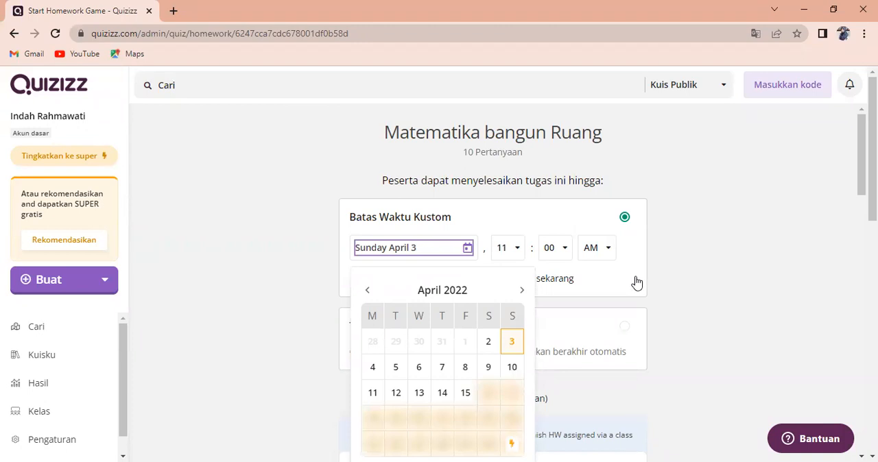
pyautogui.click(714, 294)
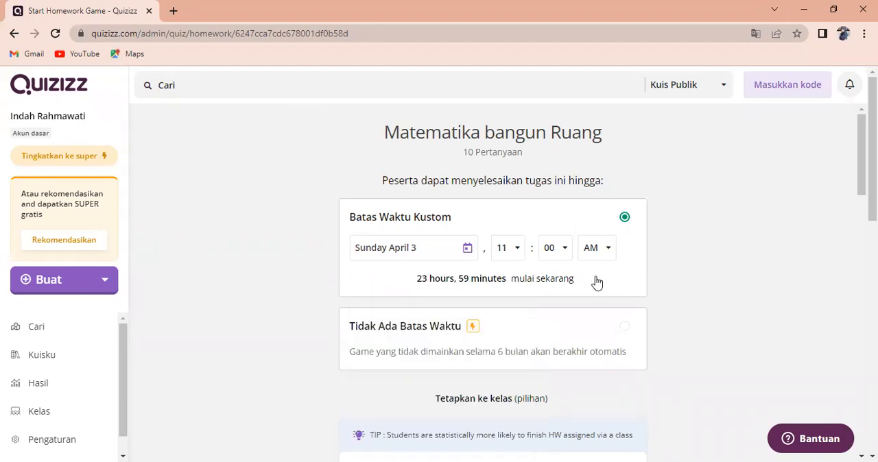
# Assign the homework with its existing general and activity settings, and copy the join link for students
pyautogui.scroll(-1, 597, 284)
pyautogui.scroll(-5, 597, 284)
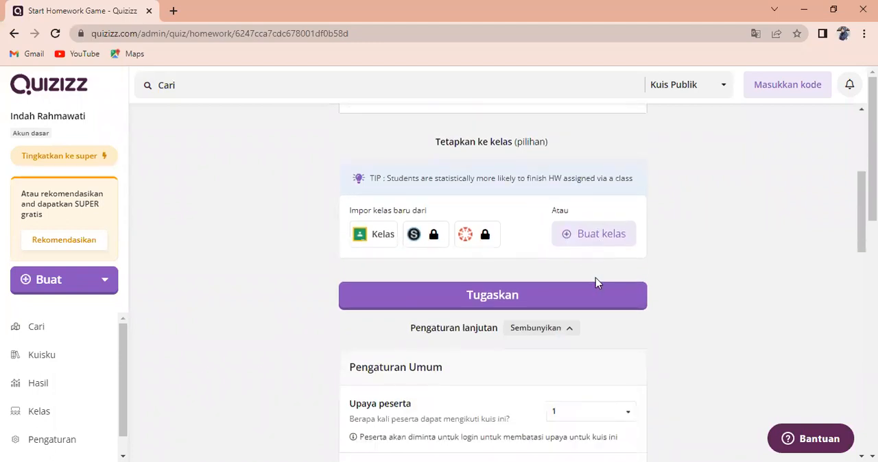
pyautogui.scroll(-3, 597, 284)
pyautogui.scroll(-8, 595, 283)
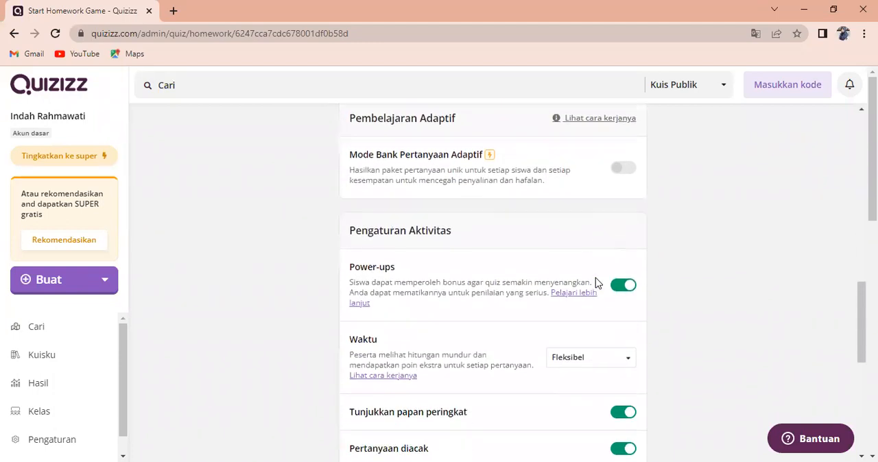
pyautogui.scroll(-4, 595, 283)
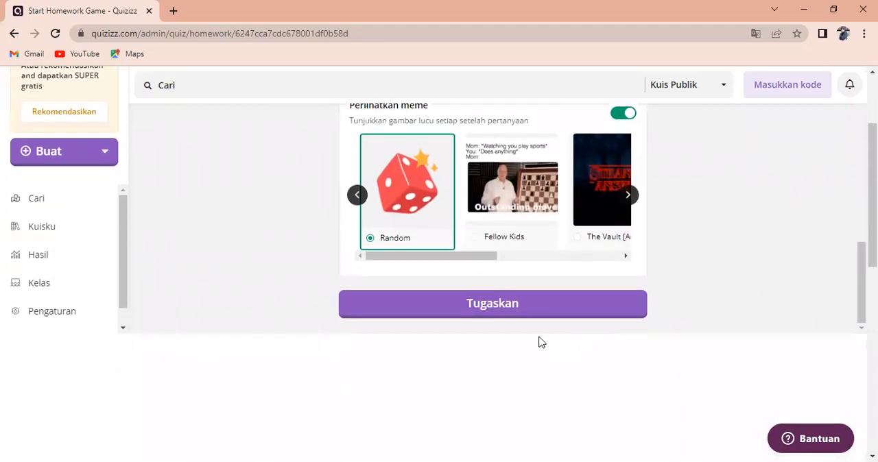
pyautogui.click(512, 313)
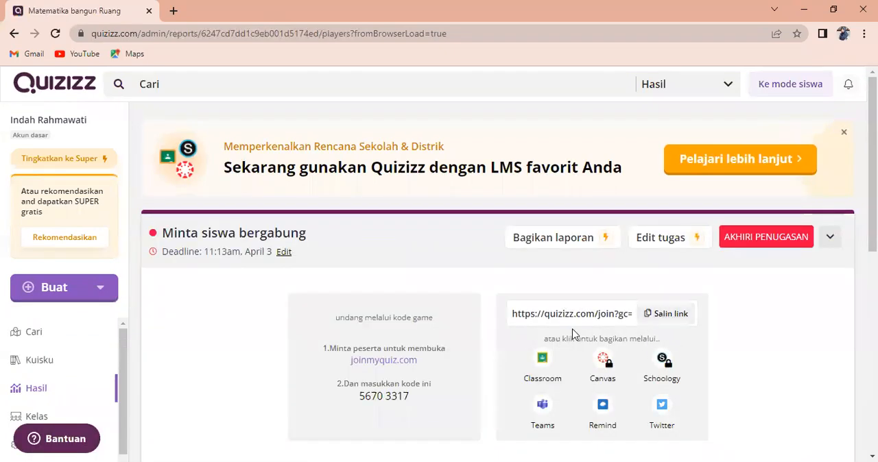
pyautogui.click(663, 317)
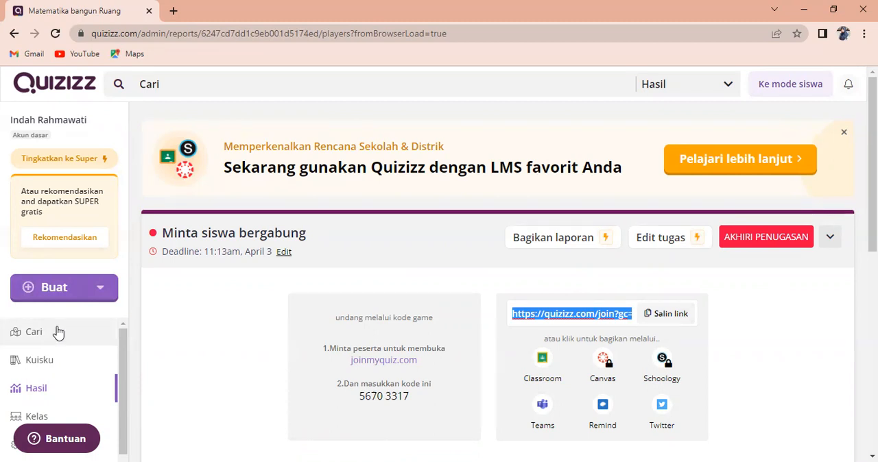
# Create a new quiz named "Negara ASEAN" with Social Studies as its subject
pyautogui.click(54, 338)
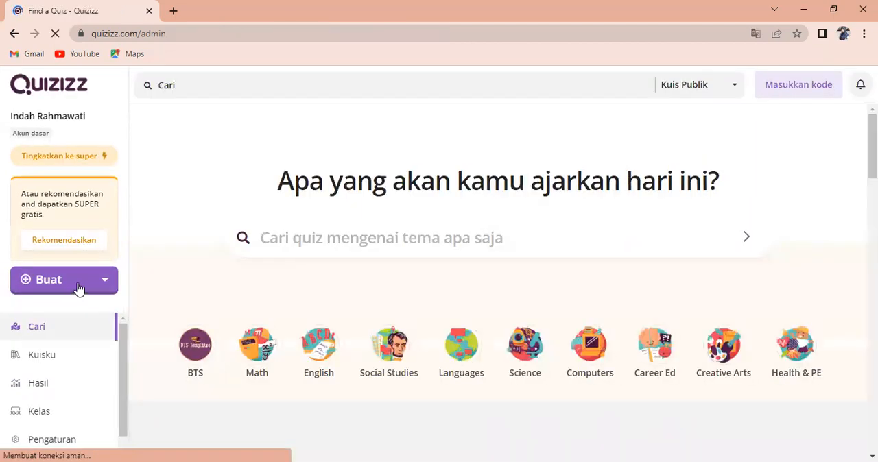
pyautogui.click(78, 287)
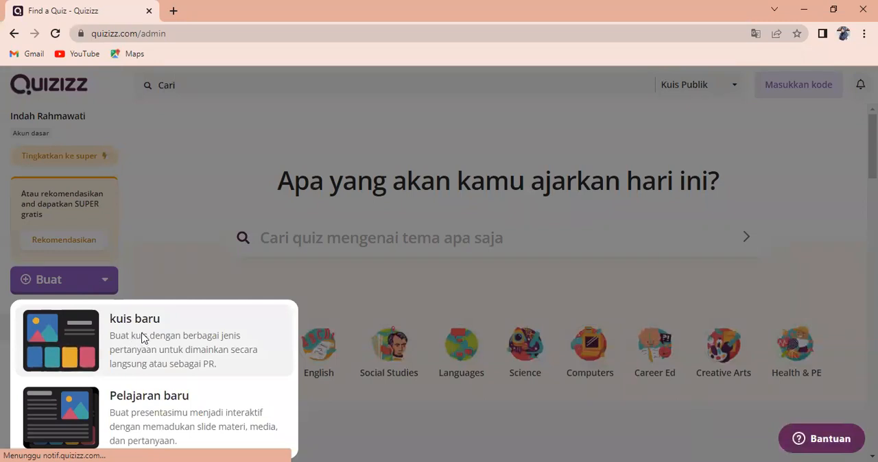
pyautogui.click(143, 339)
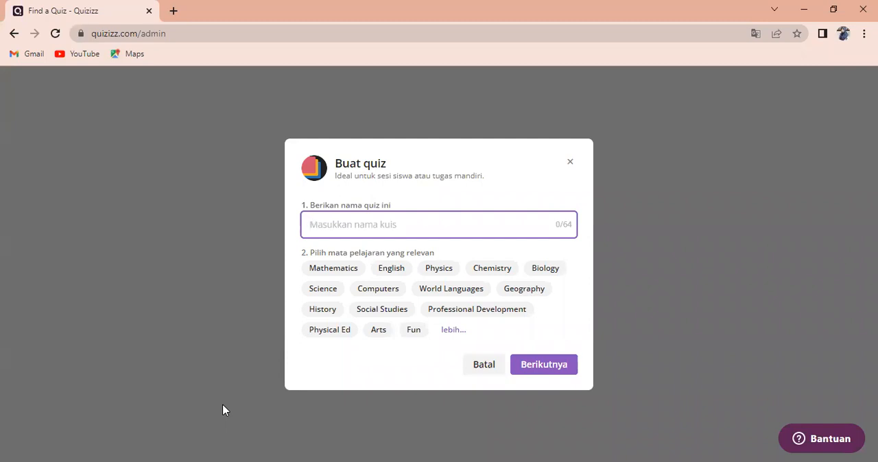
pyautogui.write('Ne')
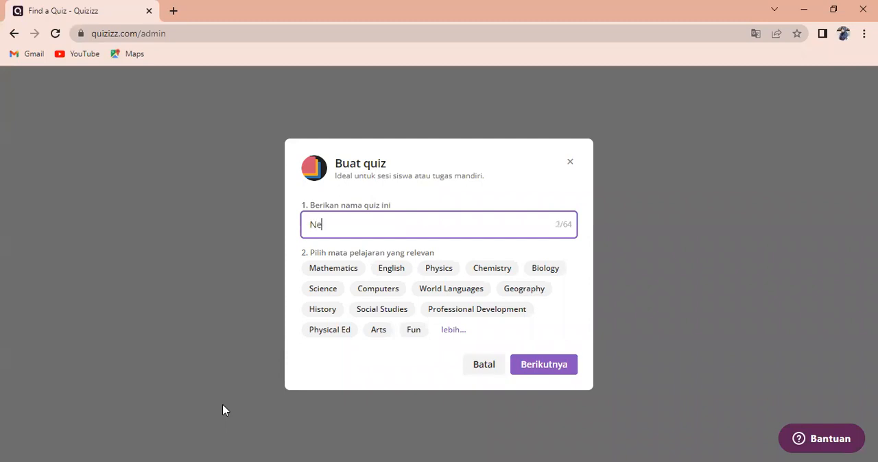
pyautogui.write('gara ASEAN')
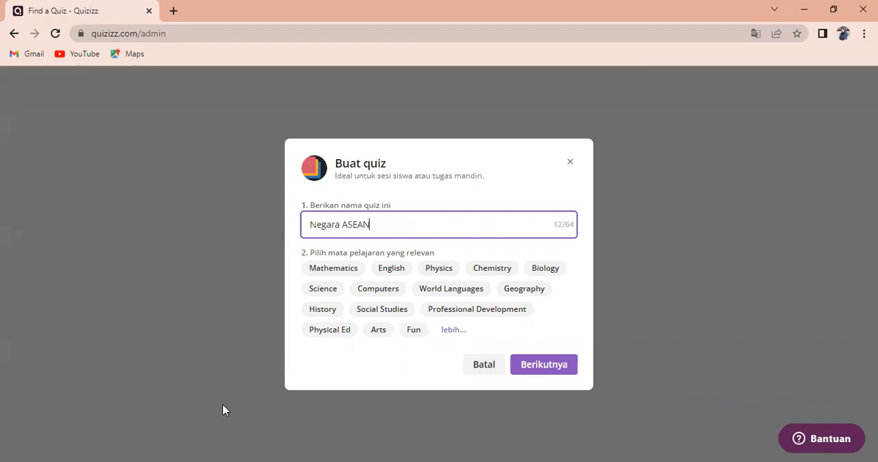
pyautogui.click(449, 335)
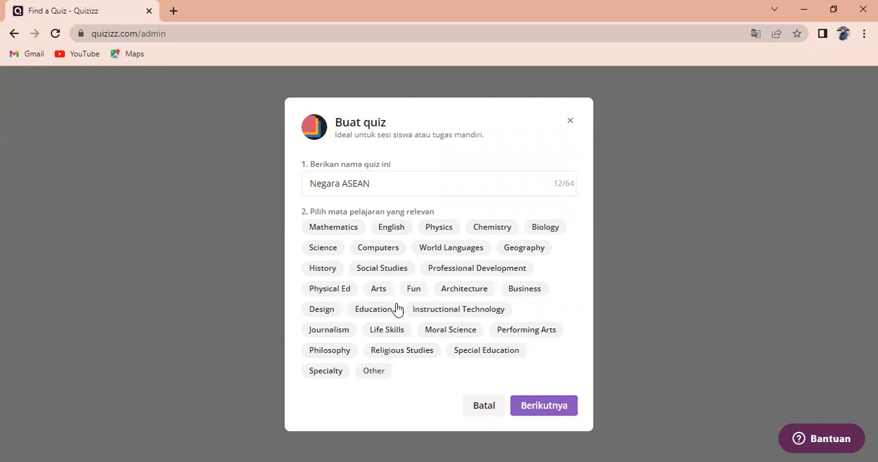
pyautogui.click(381, 272)
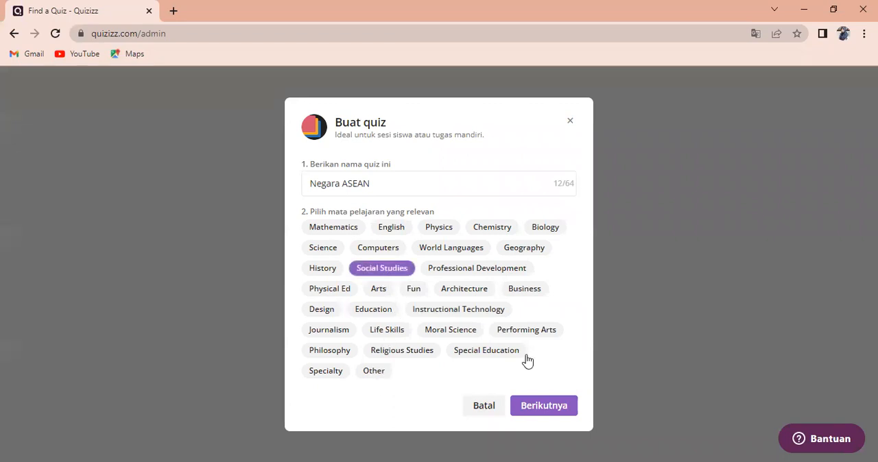
pyautogui.click(547, 407)
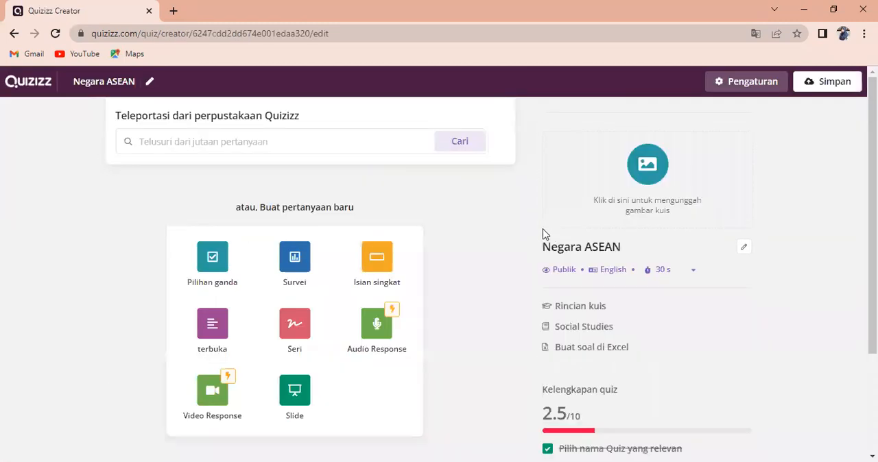
# Search the Quizizz question library for "negara asean"
pyautogui.click(158, 147)
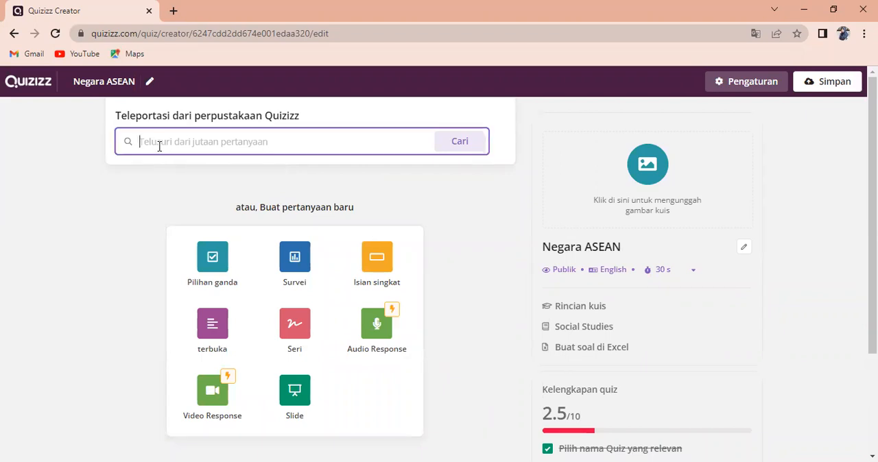
pyautogui.write('neg')
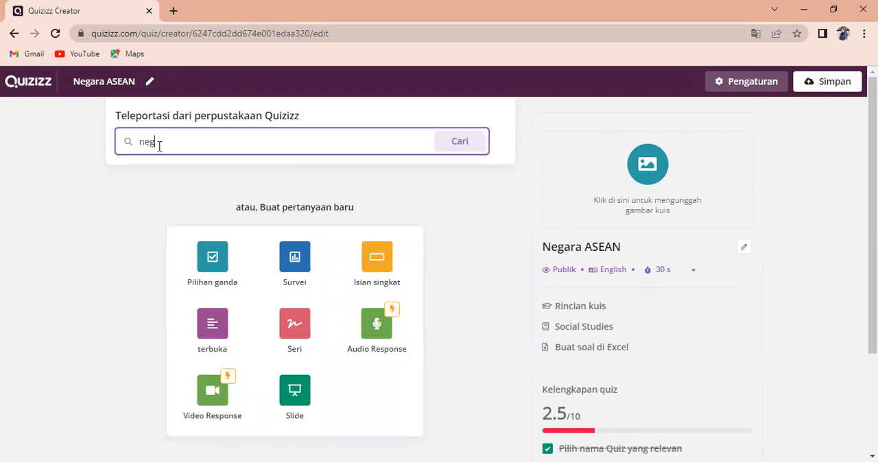
pyautogui.write('ara asean')
pyautogui.press('Return')
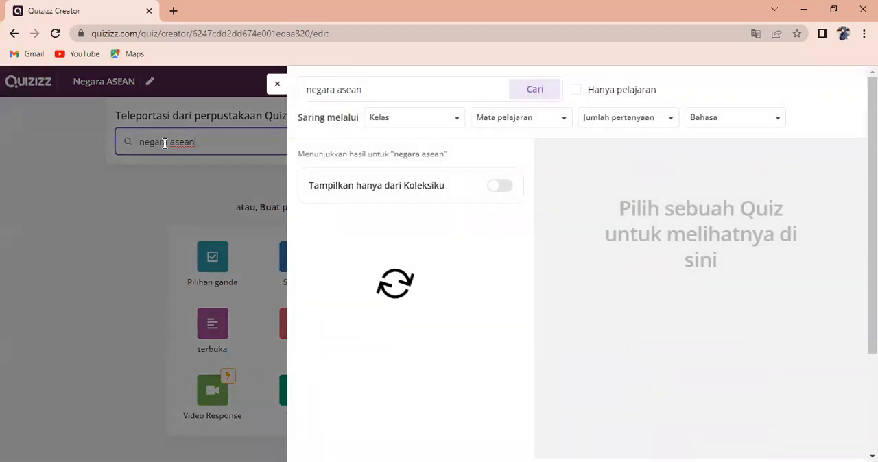
# Filter the library results to 6th grade and the Social Studies subject
pyautogui.click(457, 118)
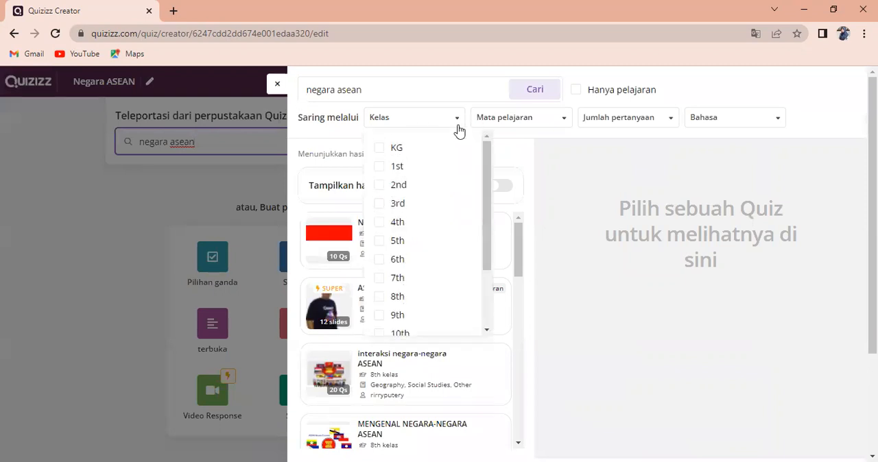
pyautogui.click(396, 260)
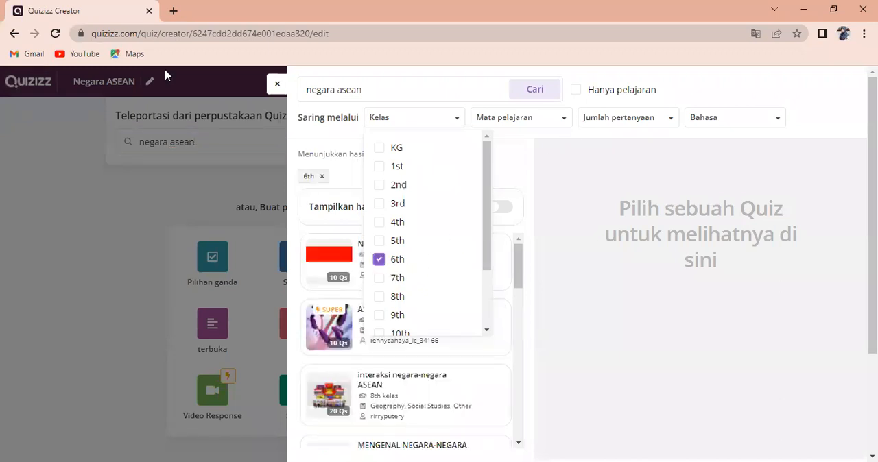
pyautogui.click(563, 121)
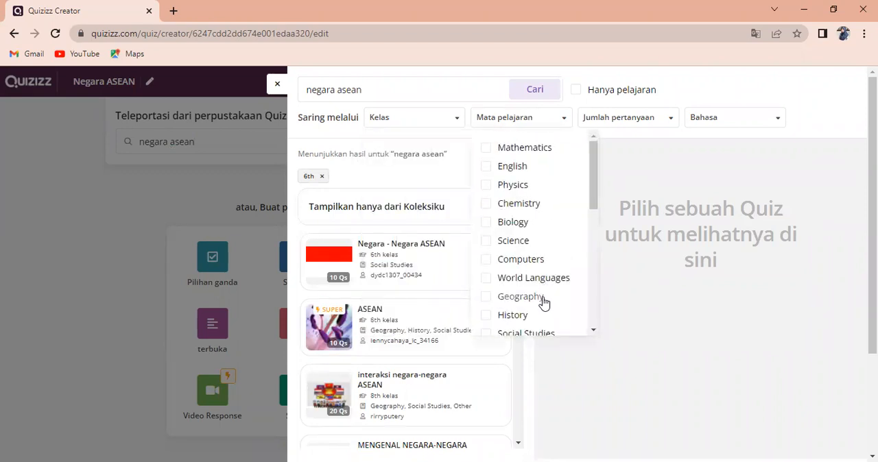
pyautogui.click(549, 334)
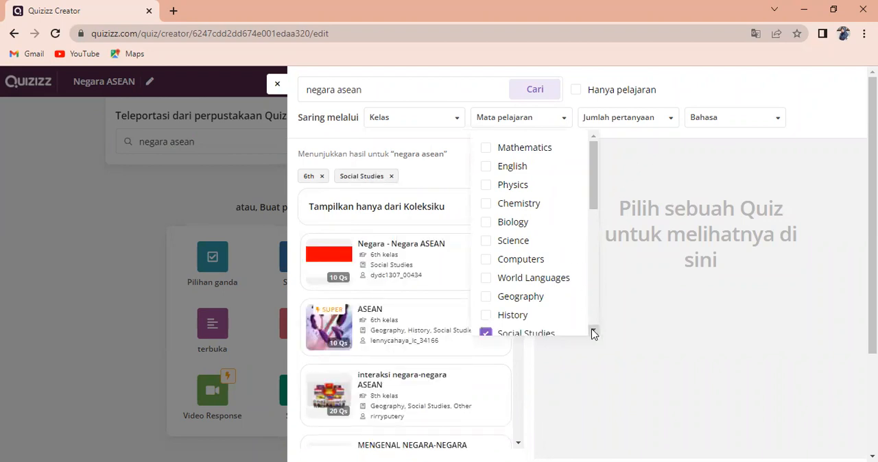
pyautogui.scroll(-2, 594, 332)
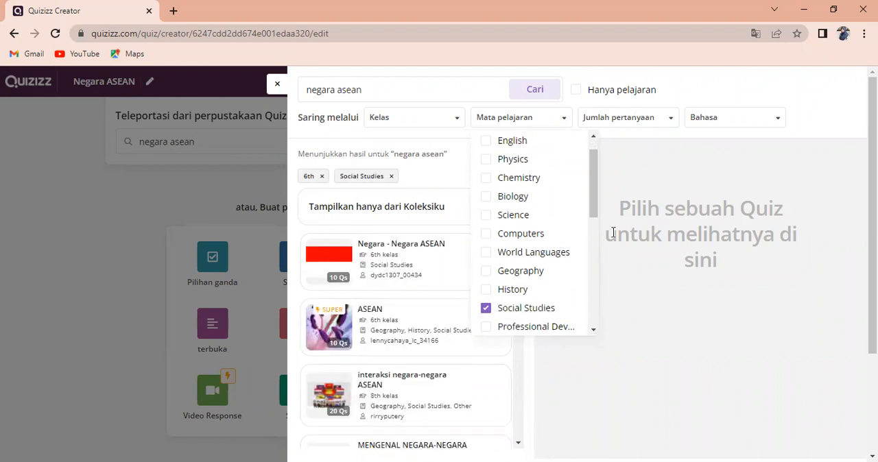
# Narrow the library results further to quizzes with 11-20 questions in Indonesian
pyautogui.click(668, 122)
pyautogui.click(668, 122)
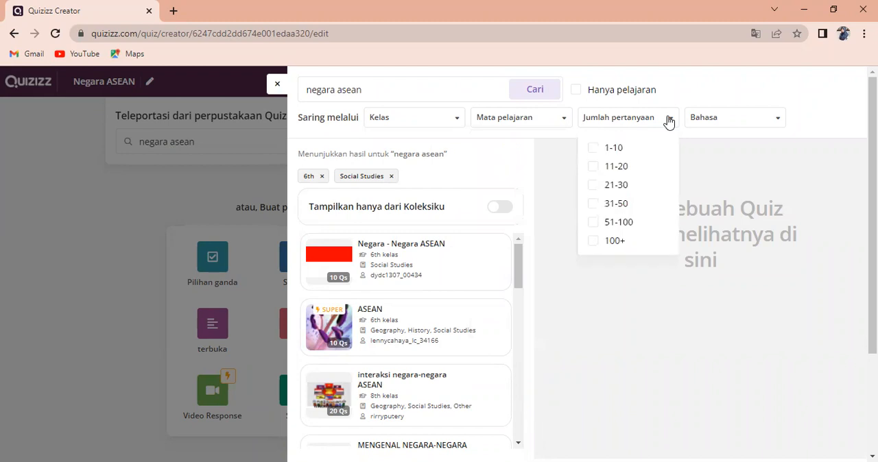
pyautogui.click(563, 124)
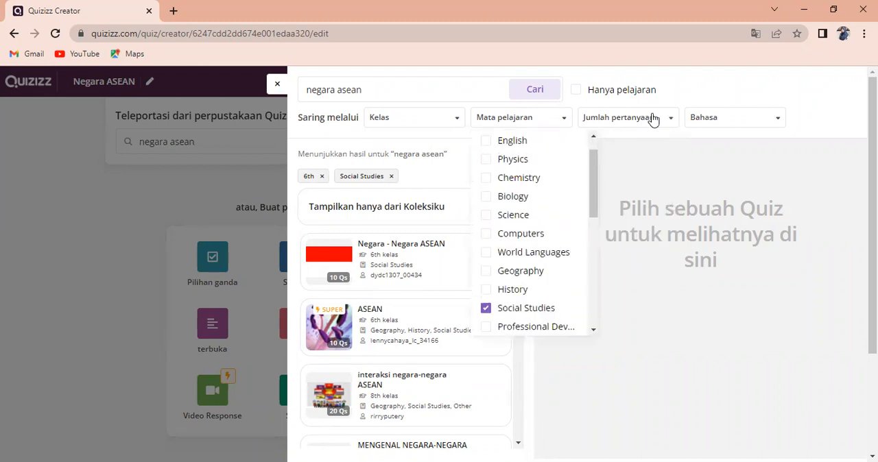
pyautogui.click(671, 120)
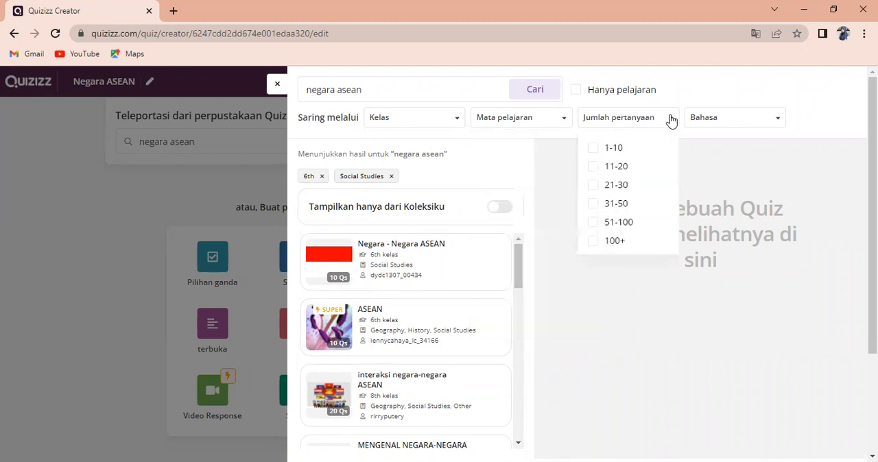
pyautogui.click(633, 176)
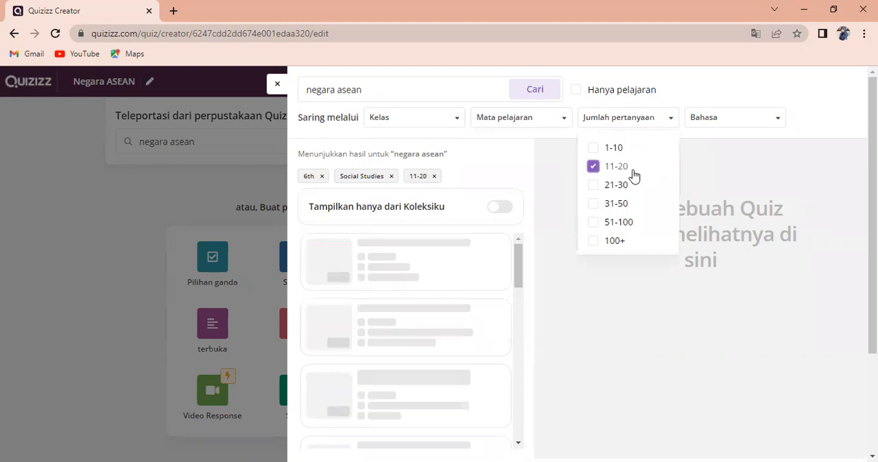
pyautogui.click(778, 121)
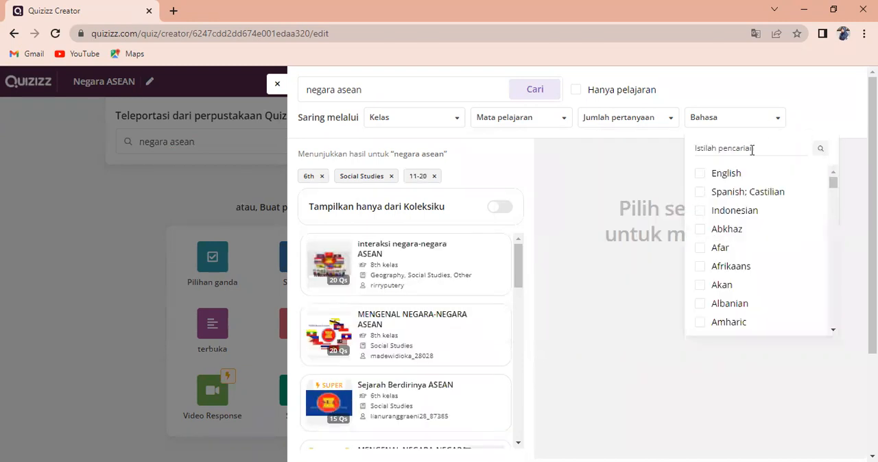
pyautogui.click(706, 214)
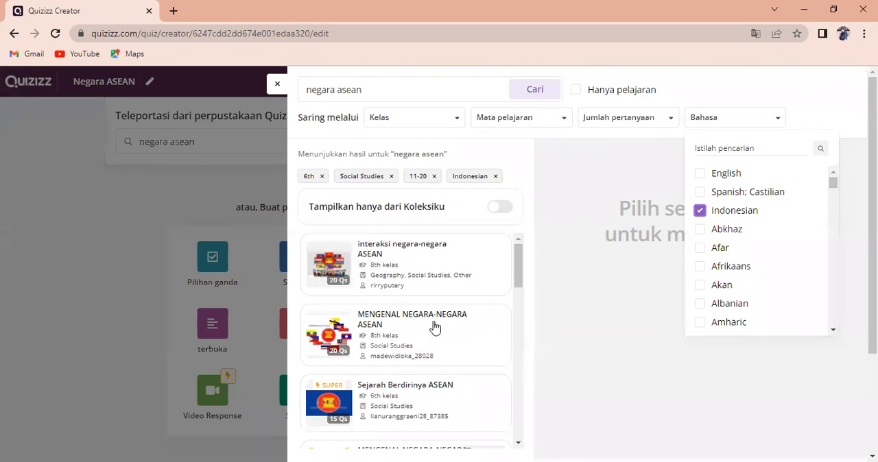
pyautogui.scroll(-1, 435, 328)
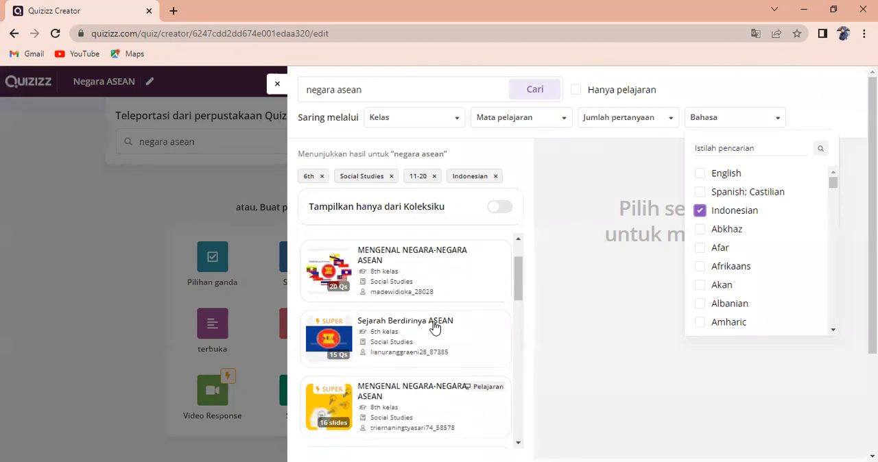
pyautogui.click(600, 319)
# Preview the 20-question quiz "MENGENAL NEGARA-NEGARA ASEAN" and add its first question, on ASEAN's founding date, to the new quiz
pyautogui.scroll(-3, 374, 298)
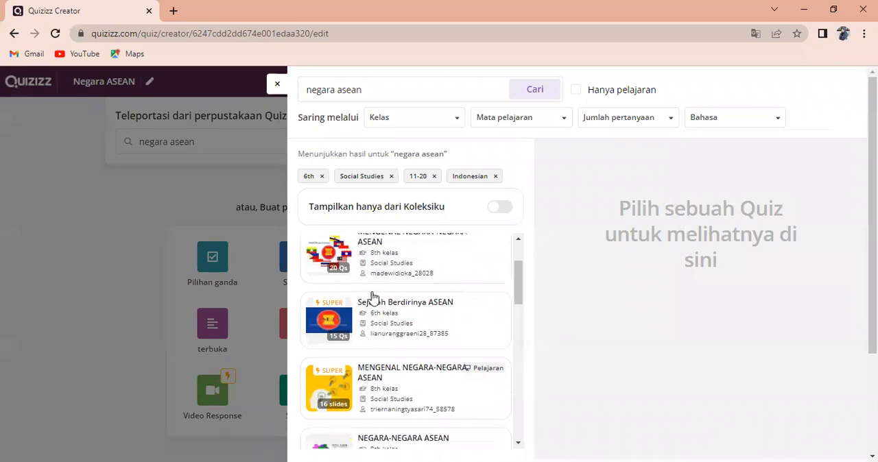
pyautogui.scroll(-3, 374, 299)
pyautogui.scroll(6, 374, 300)
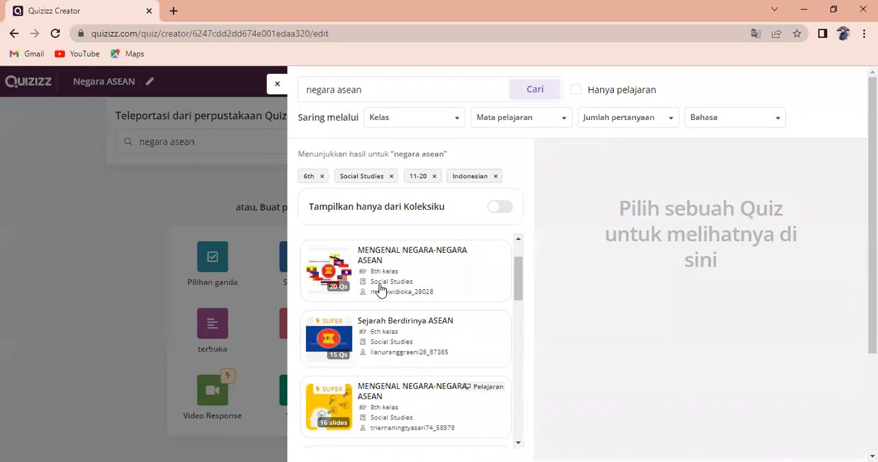
pyautogui.click(379, 290)
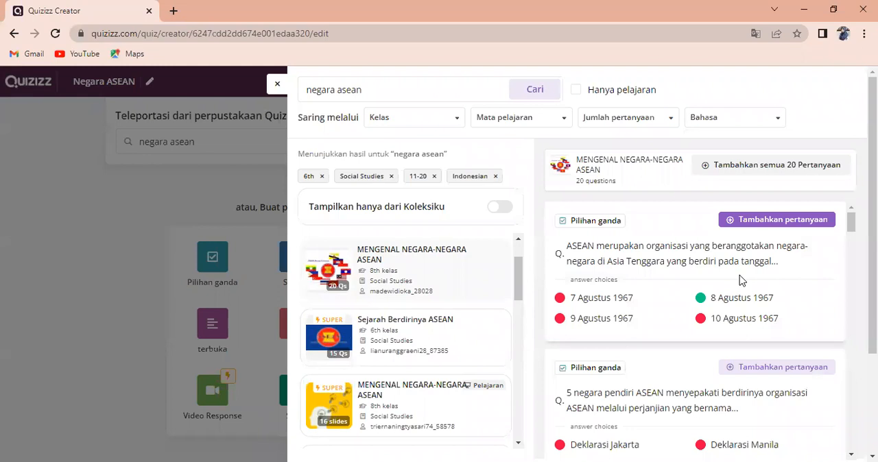
pyautogui.click(750, 220)
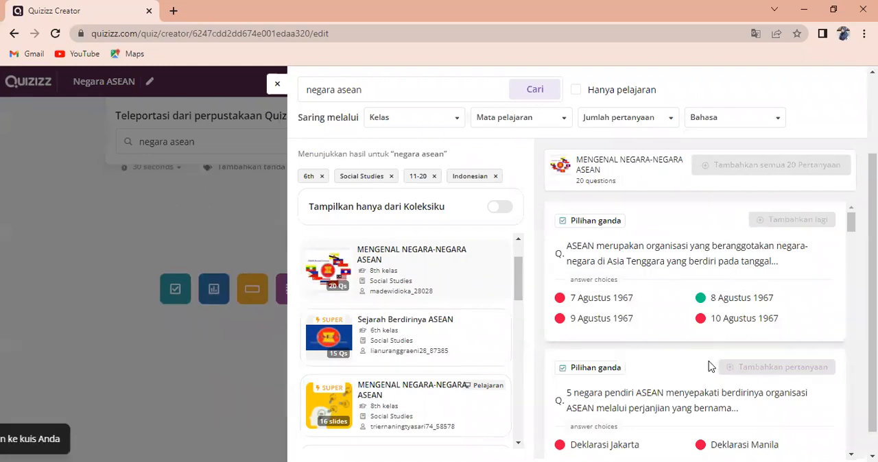
# Add the questions on Malaysia's Bangkok Declaration representative and the southernmost ASEAN country's flag from "MENGENAL NEGARA-NEGARA ASEAN" to the quiz
pyautogui.scroll(-1, 706, 371)
pyautogui.scroll(-1, 707, 371)
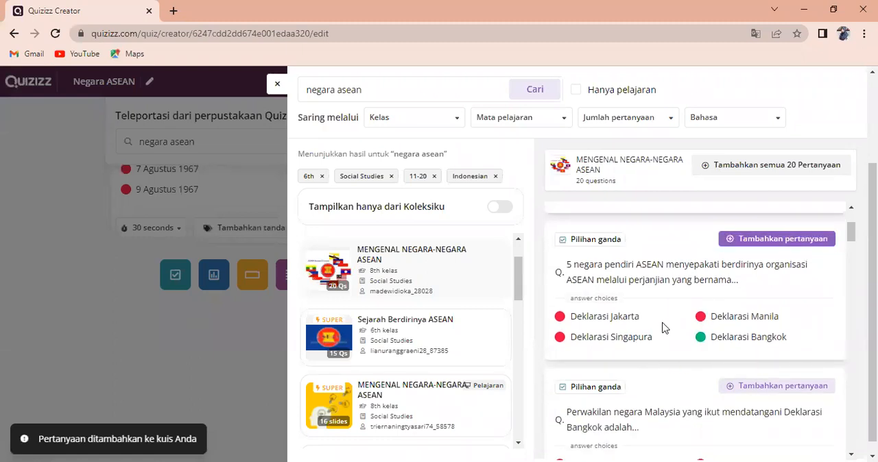
pyautogui.scroll(-1, 662, 352)
pyautogui.scroll(-2, 662, 353)
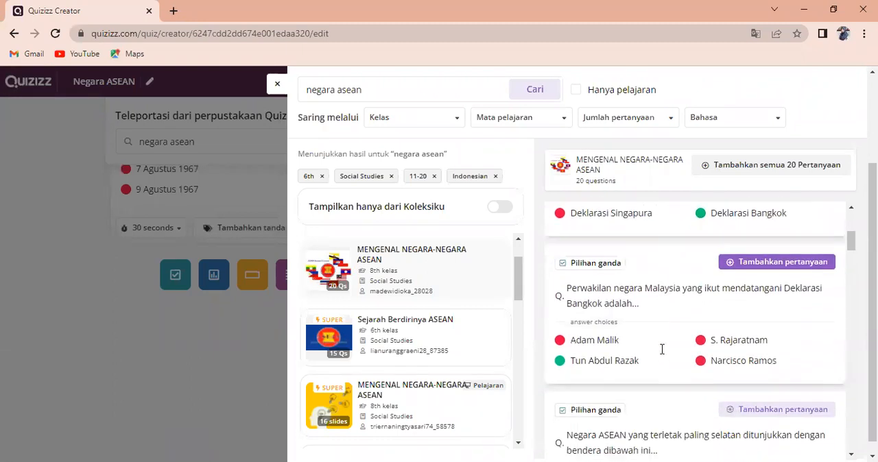
pyautogui.click(783, 263)
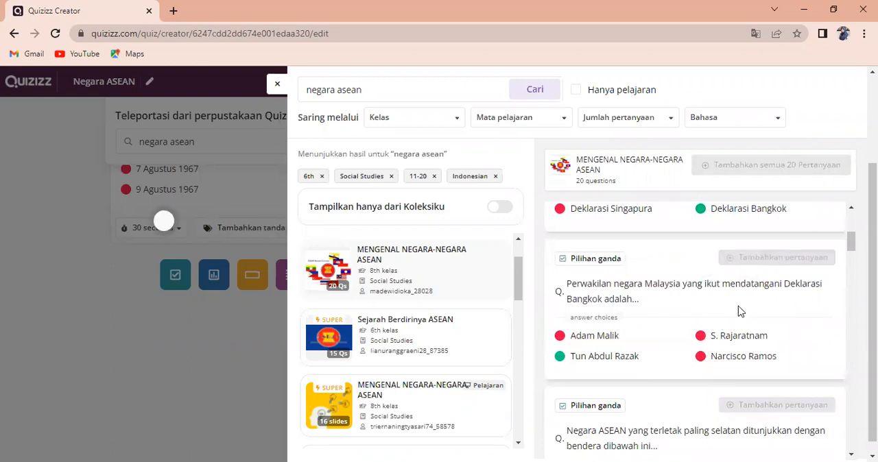
pyautogui.scroll(-2, 727, 322)
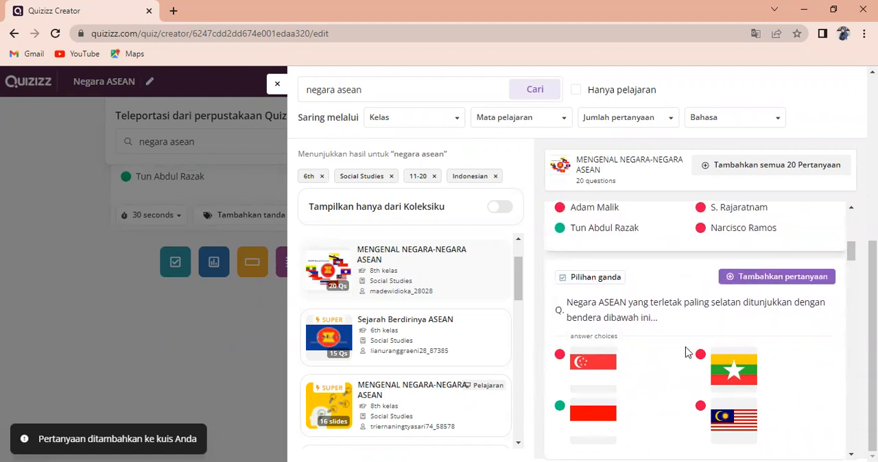
pyautogui.click(754, 280)
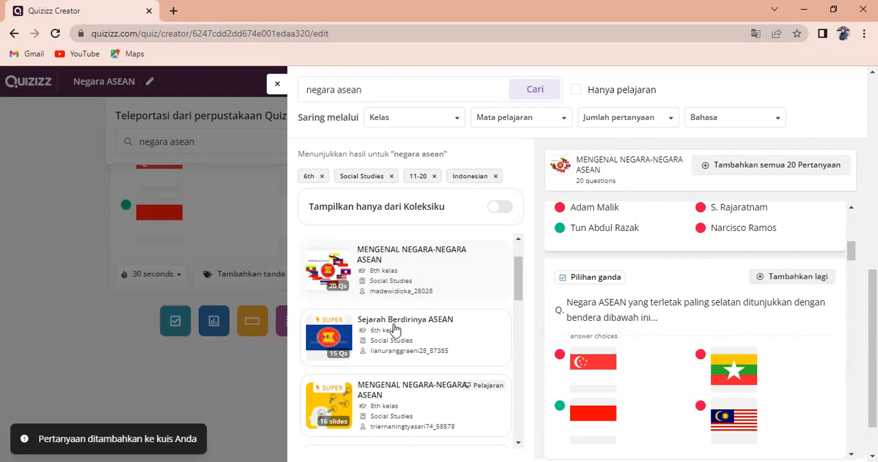
# Preview the 20-question quiz "NEGARA-NEGARA ASEAN" and add its question on why the ASEAN region has a tropical climate
pyautogui.scroll(-3, 392, 329)
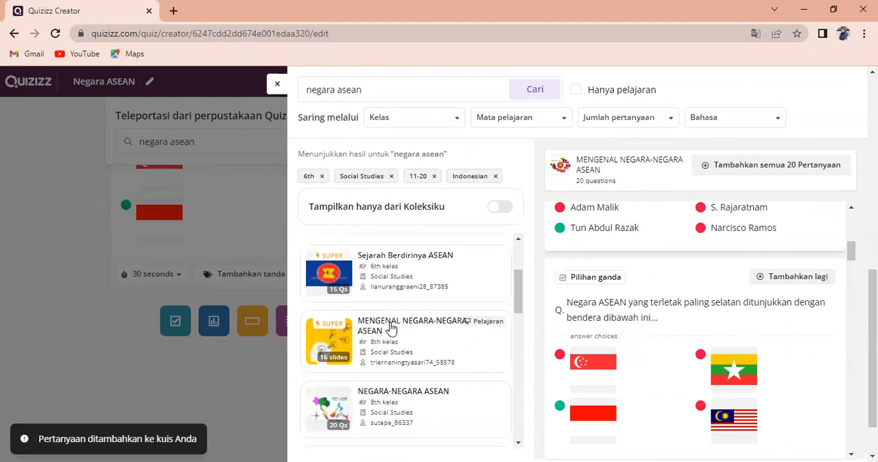
pyautogui.scroll(-2, 391, 330)
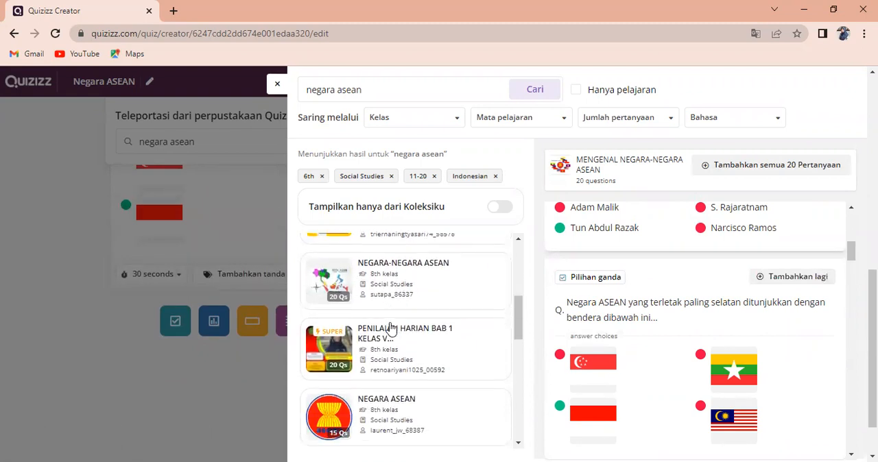
pyautogui.click(386, 284)
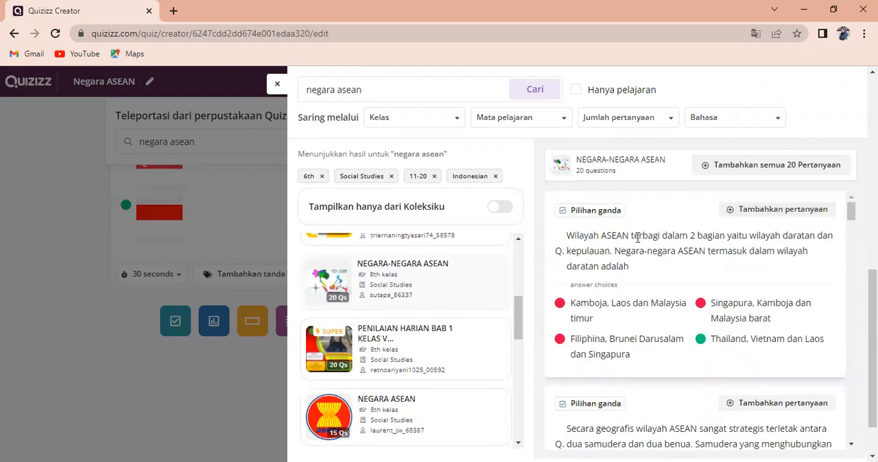
pyautogui.scroll(-1, 724, 299)
pyautogui.scroll(-3, 723, 300)
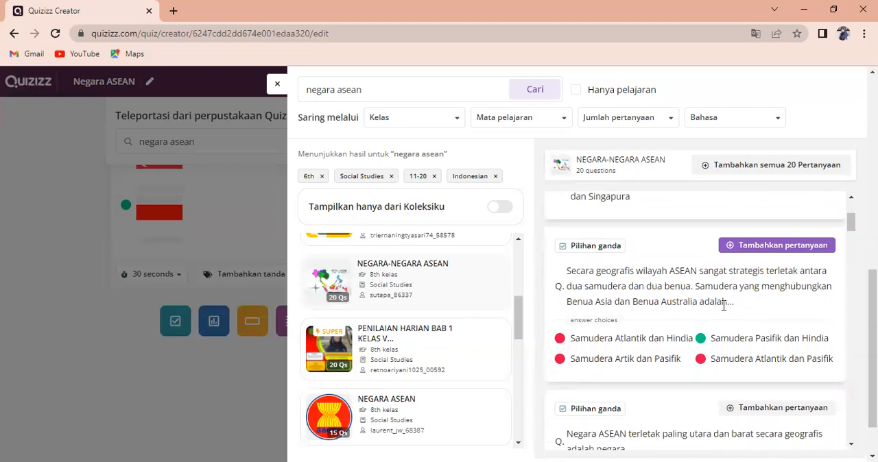
pyautogui.scroll(-3, 724, 312)
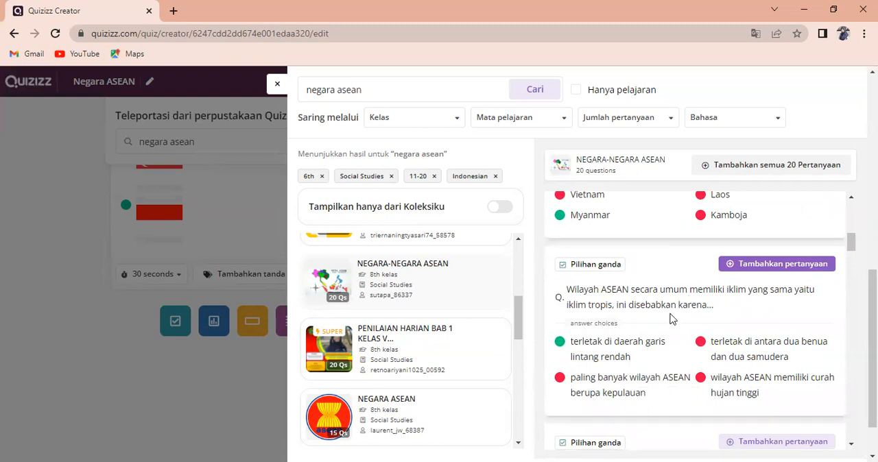
pyautogui.click(763, 267)
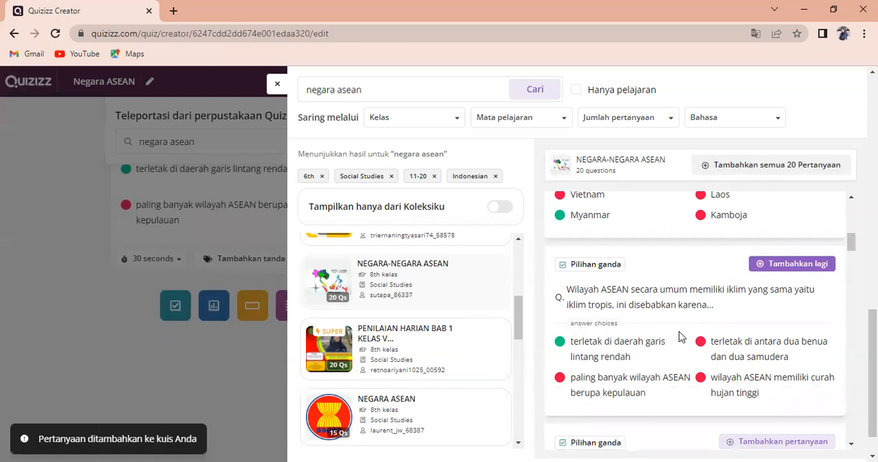
# Add the question on which ASEAN countries have many active volcanoes from the same library quiz
pyautogui.scroll(-4, 679, 336)
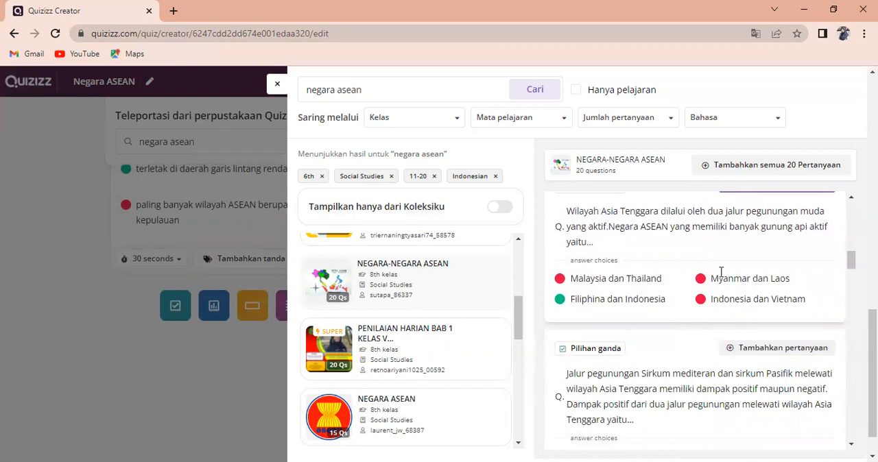
pyautogui.scroll(1, 770, 247)
pyautogui.click(768, 249)
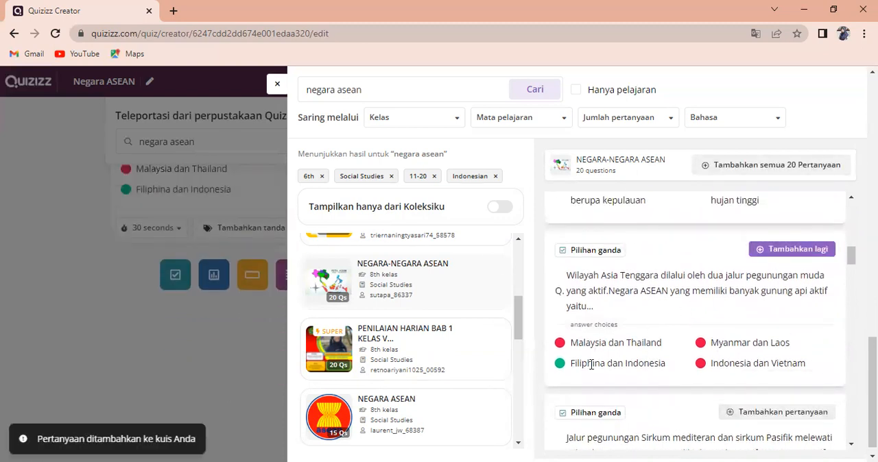
# Preview the 15-question quiz "Bendera Negara ASEAN" and add its question on the flag of the Philippines
pyautogui.scroll(-3, 665, 386)
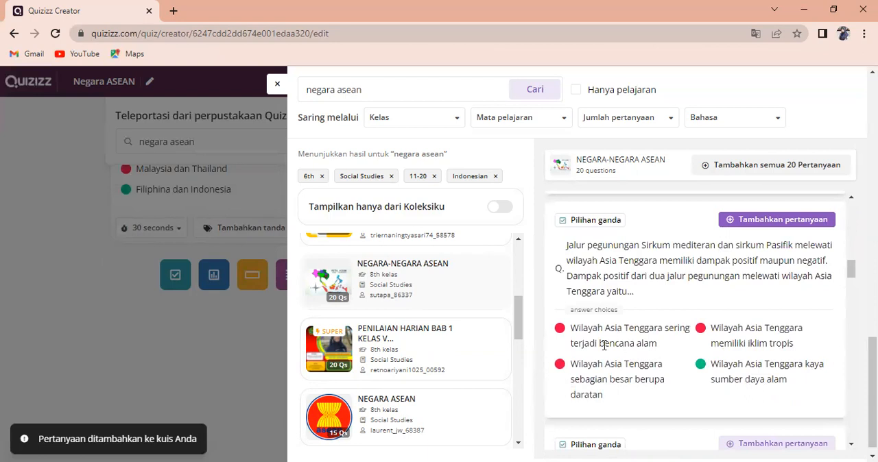
pyautogui.scroll(-1, 392, 322)
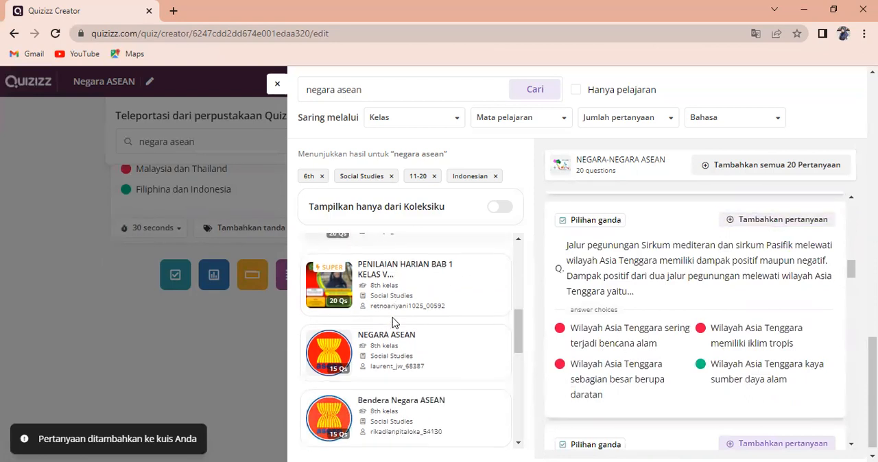
pyautogui.scroll(-1, 393, 317)
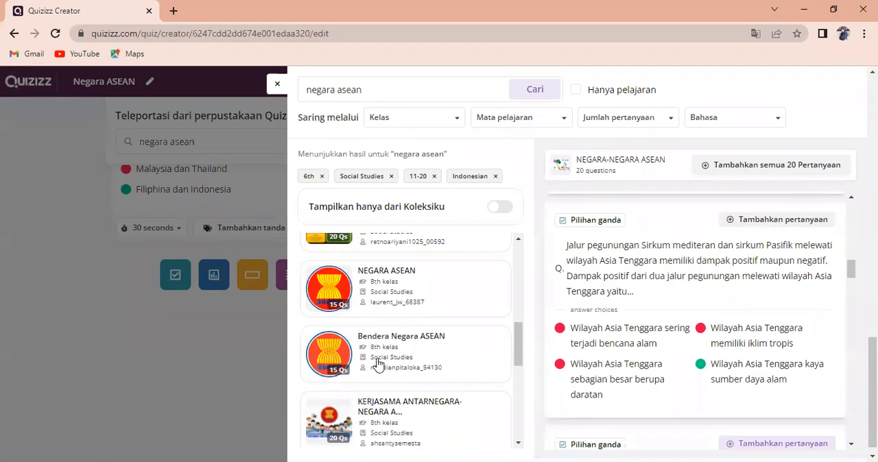
pyautogui.click(376, 363)
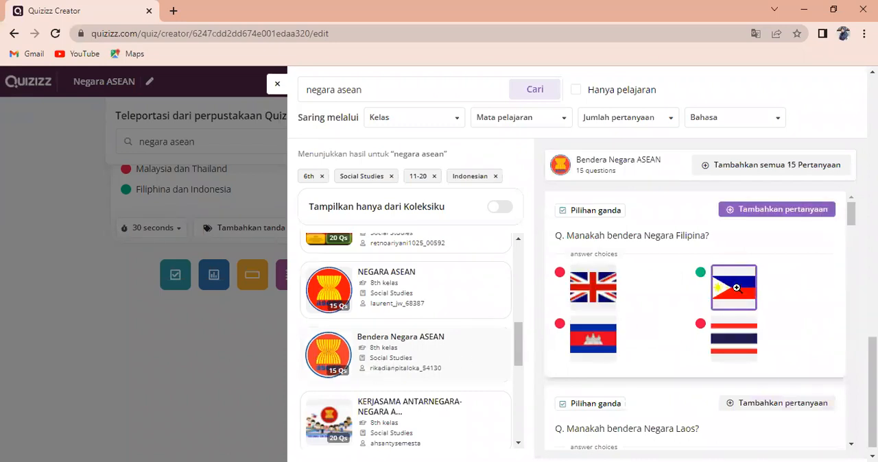
pyautogui.click(790, 210)
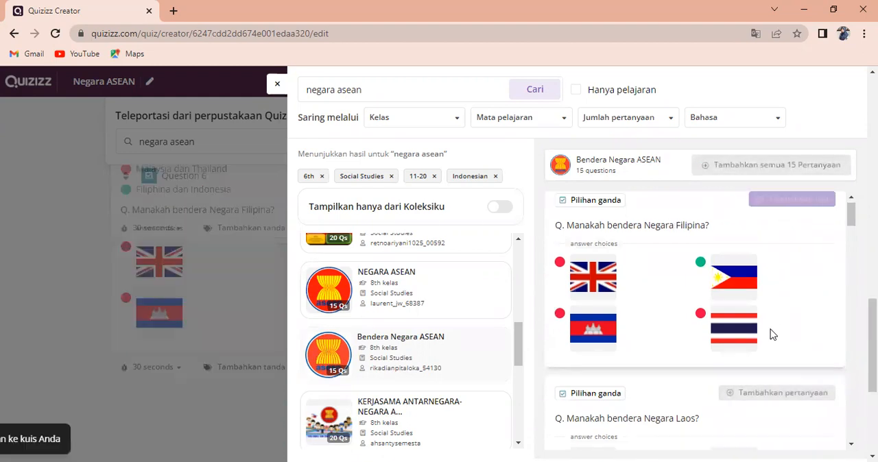
# Add the question on the flag of Brunei Darussalam from "Bendera Negara ASEAN"
pyautogui.scroll(-8, 770, 335)
pyautogui.scroll(-10, 770, 337)
pyautogui.scroll(-2, 768, 322)
pyautogui.click(723, 218)
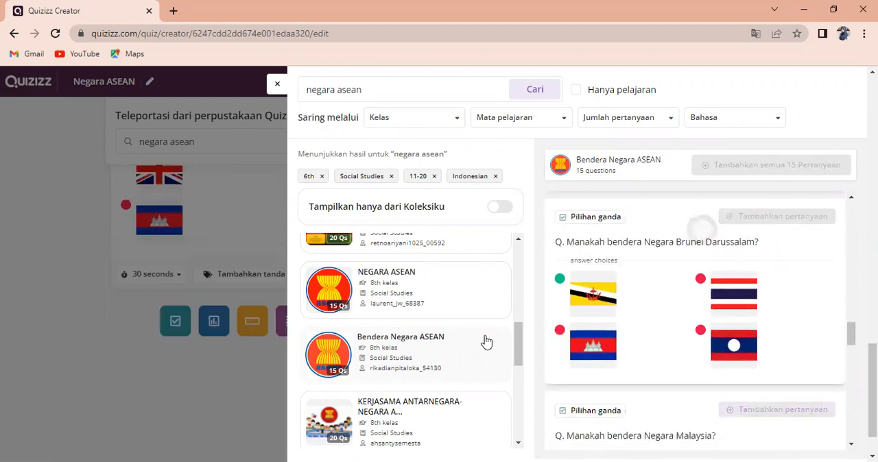
# Preview the 20-question quiz "Karakteristik negara-negara ASEAN" and add its first question, on Southeast Asia's strategic place in the world economy
pyautogui.scroll(-2, 405, 340)
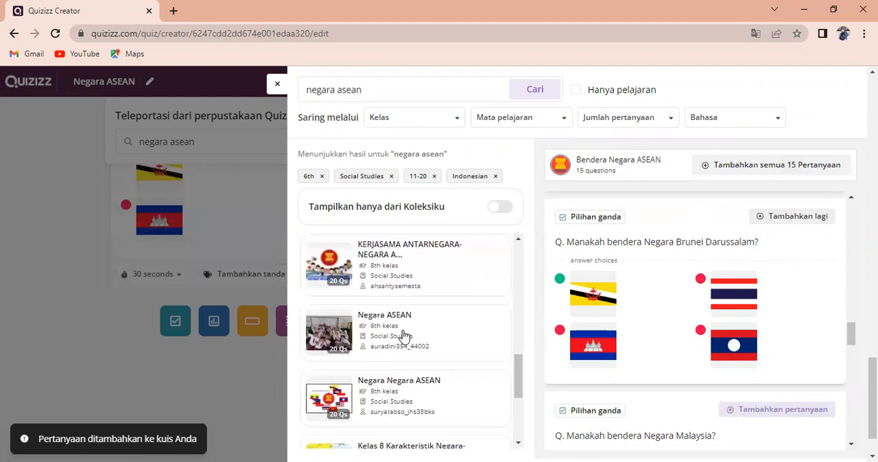
pyautogui.scroll(-1, 404, 335)
pyautogui.scroll(-1, 404, 335)
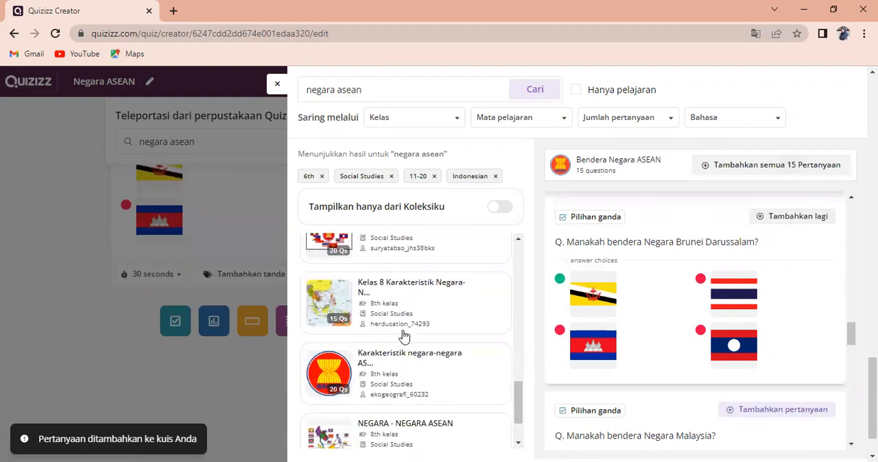
pyautogui.click(411, 379)
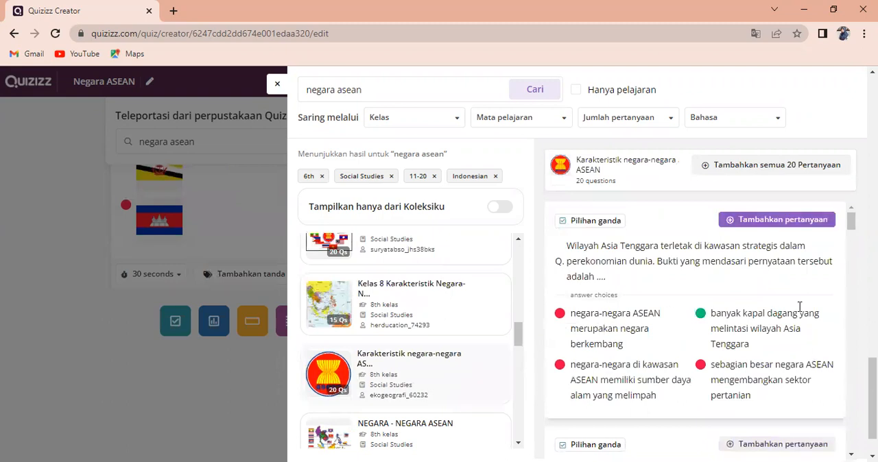
pyautogui.click(766, 219)
# Add the questions on the region's 28° LU-11° LS location and its largest archipelagic country, and close the question library
pyautogui.scroll(-5, 767, 329)
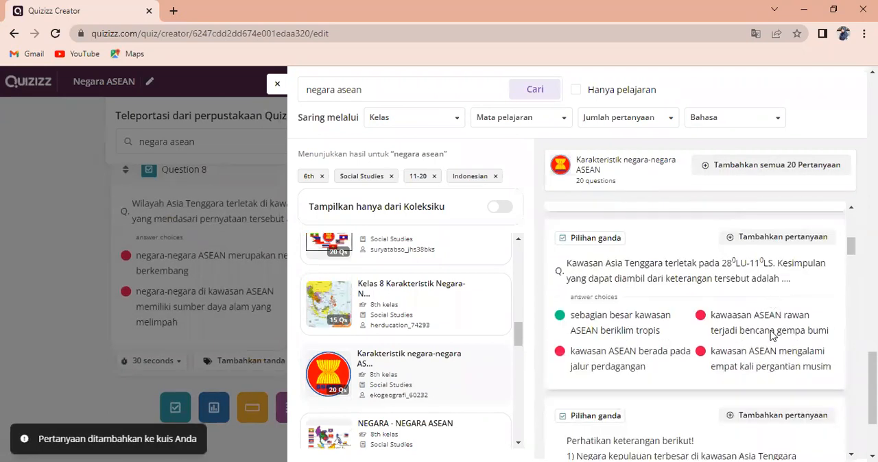
pyautogui.click(754, 239)
pyautogui.scroll(-3, 748, 281)
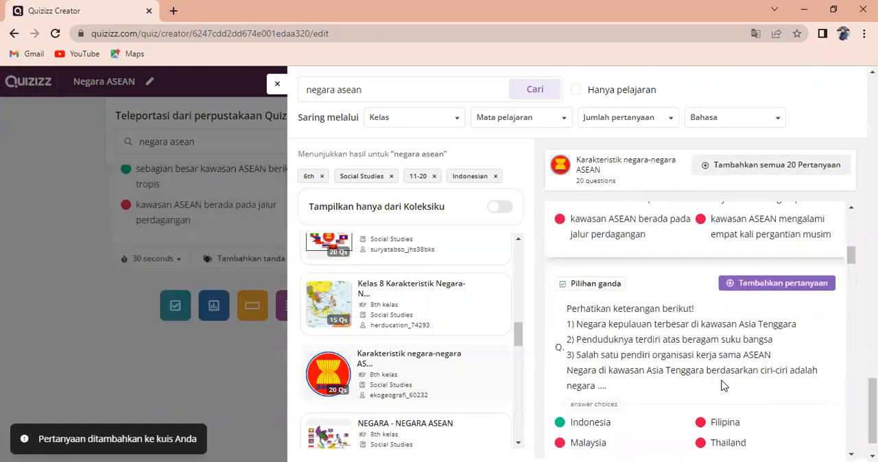
pyautogui.click(757, 222)
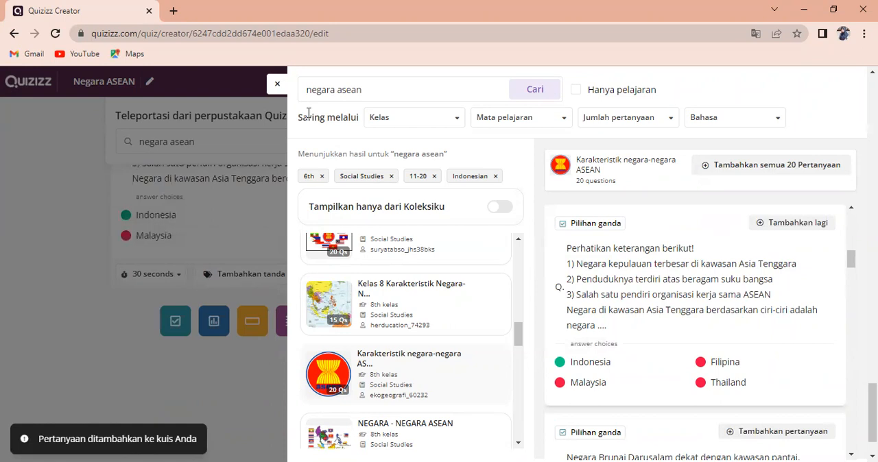
pyautogui.click(278, 88)
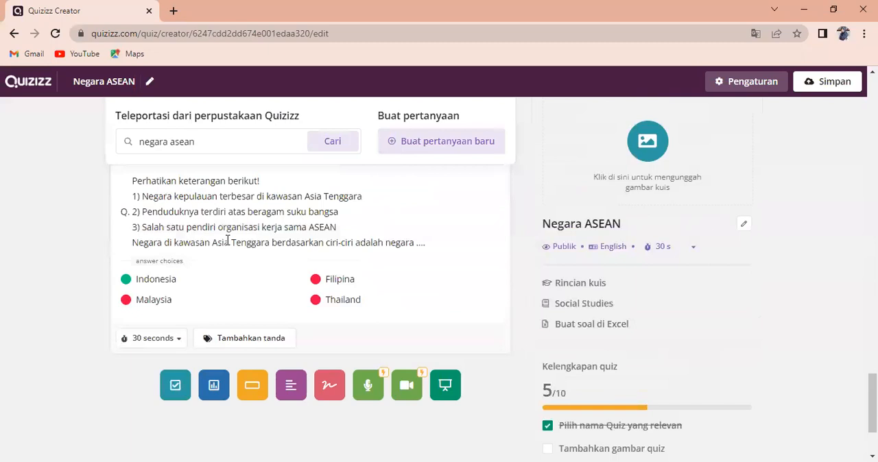
# Set the time limit of Question 1 to 1 minute and apply it to all questions in the quiz
pyautogui.scroll(1, 228, 240)
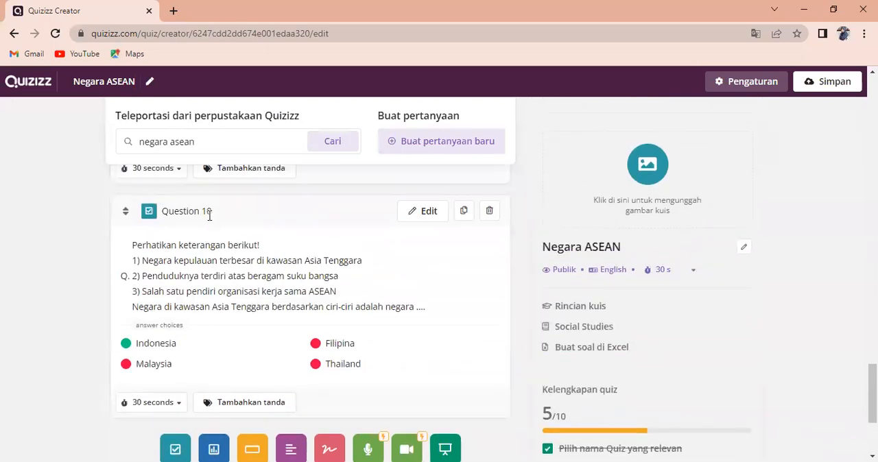
pyautogui.scroll(-1, 265, 243)
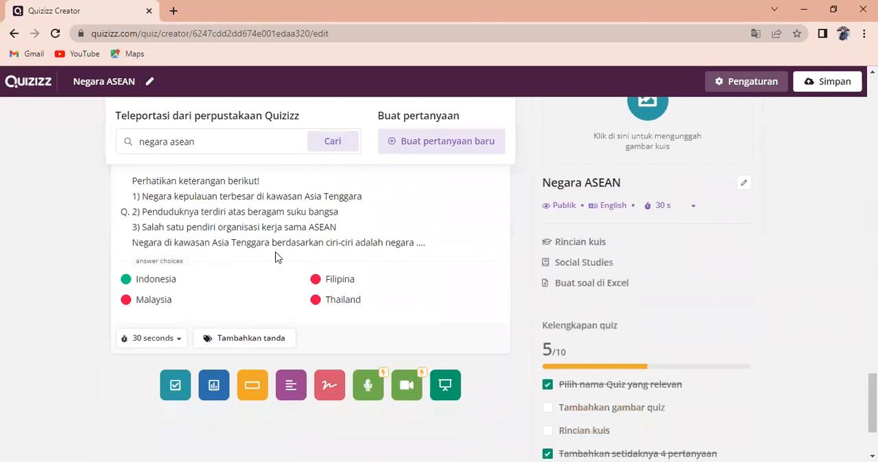
pyautogui.scroll(7, 325, 270)
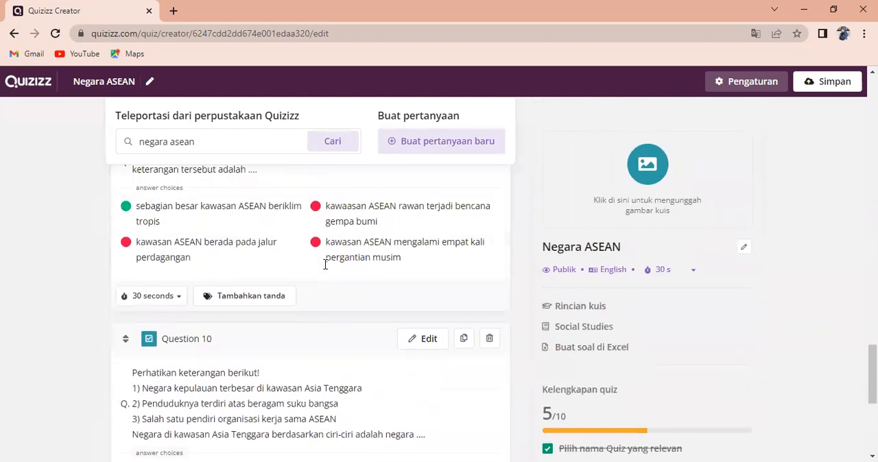
pyautogui.scroll(18, 325, 269)
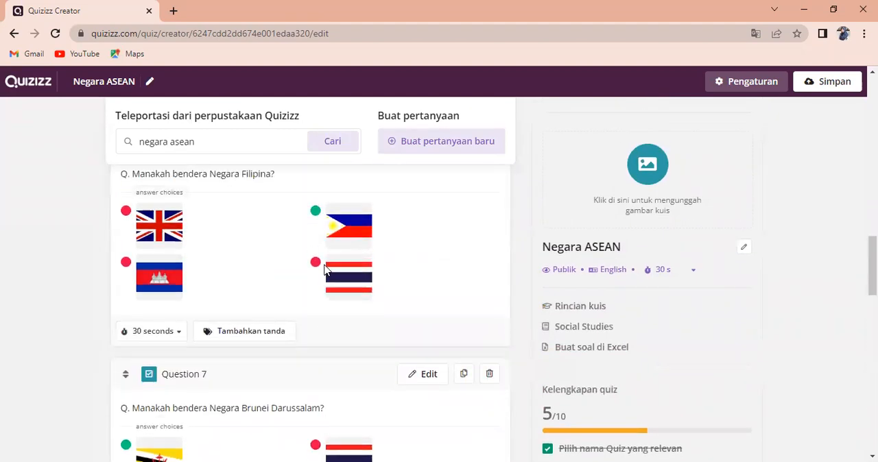
pyautogui.scroll(6, 325, 269)
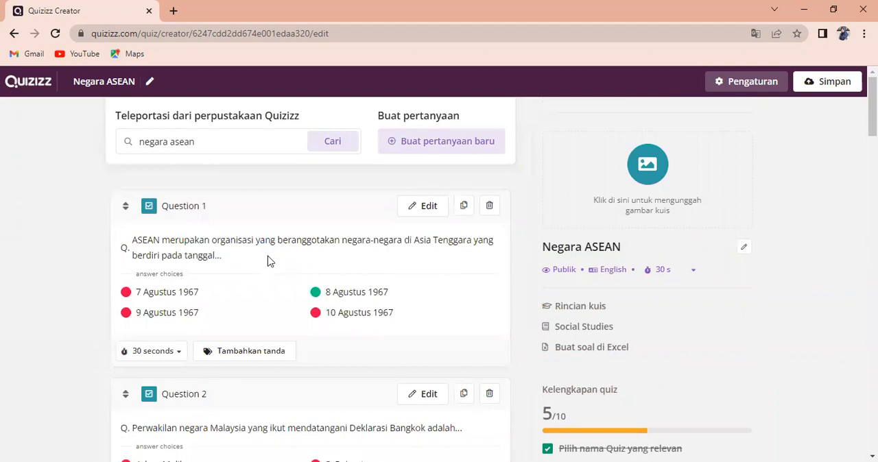
pyautogui.click(178, 355)
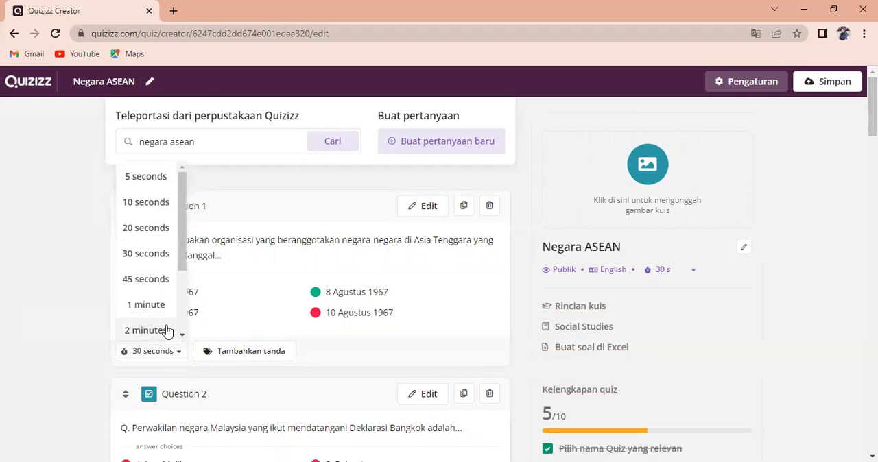
pyautogui.click(153, 307)
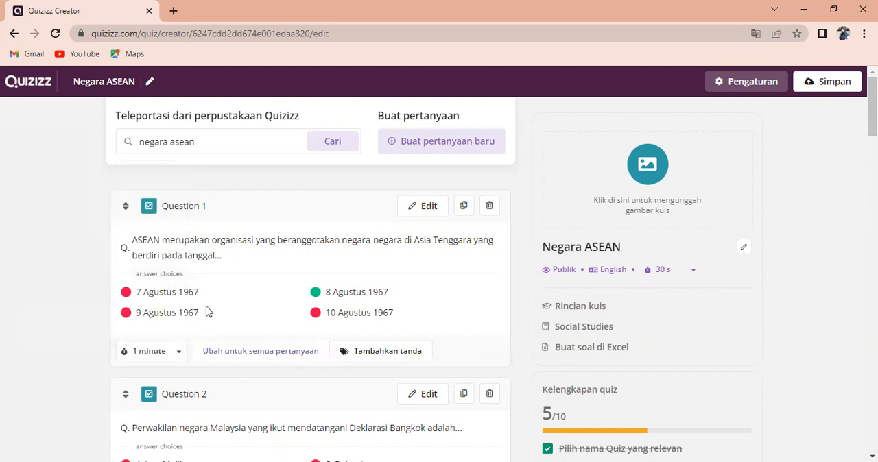
pyautogui.click(251, 362)
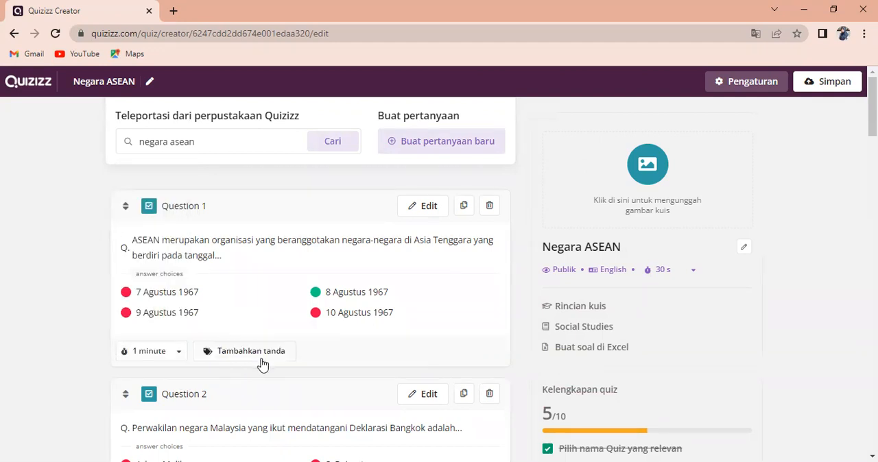
# Select 1 minute again as the time limit of Question 1
pyautogui.click(173, 358)
pyautogui.click(126, 308)
pyautogui.click(181, 351)
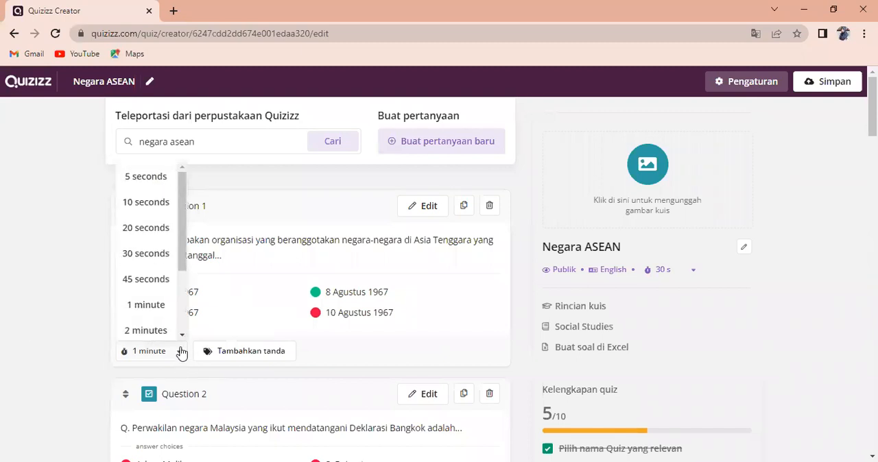
pyautogui.click(127, 306)
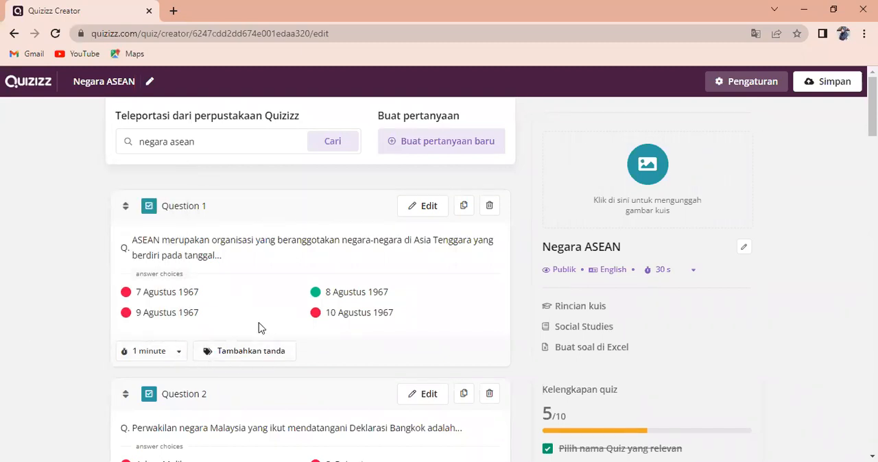
# Check the time limits shown on the other questions of the quiz
pyautogui.scroll(-2, 211, 378)
pyautogui.scroll(-7, 211, 380)
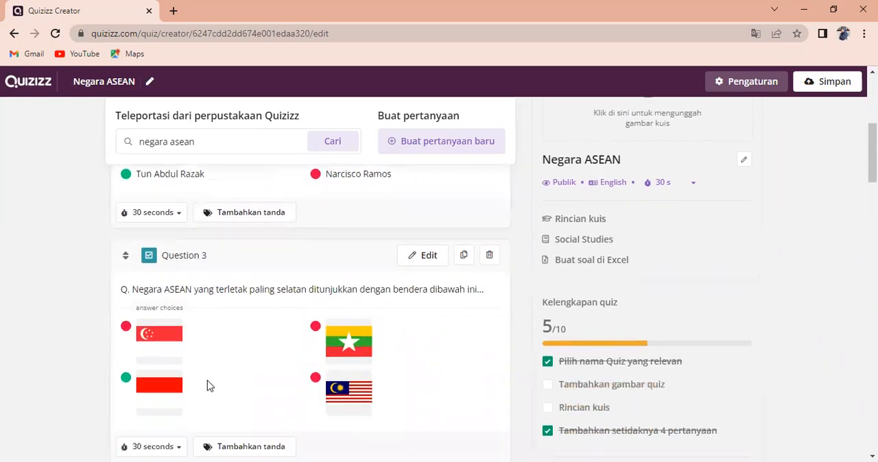
pyautogui.scroll(5, 616, 316)
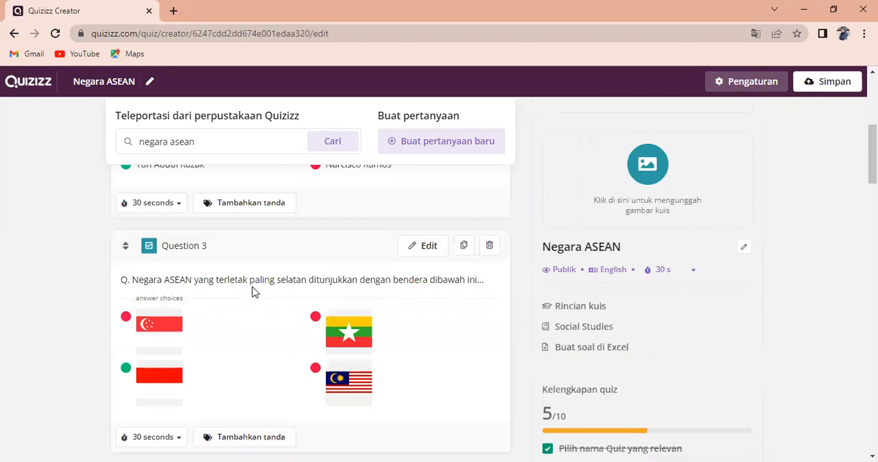
pyautogui.scroll(-10, 251, 290)
pyautogui.scroll(-4, 251, 319)
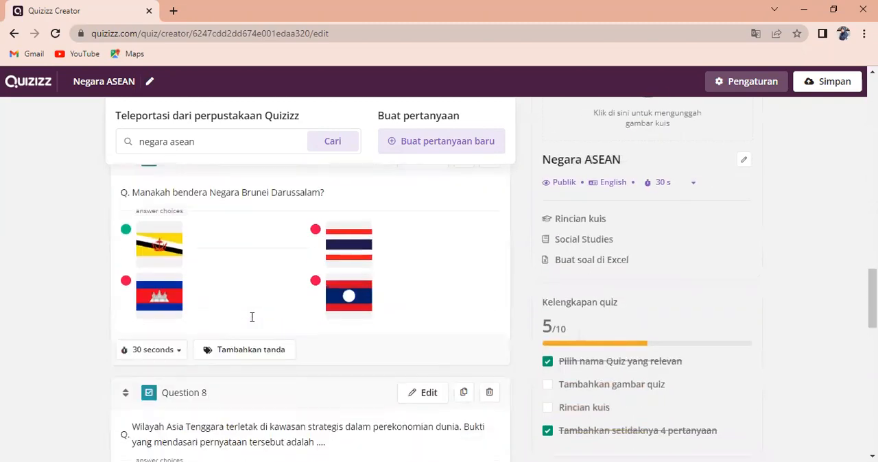
pyautogui.scroll(10, 281, 304)
pyautogui.scroll(8, 291, 297)
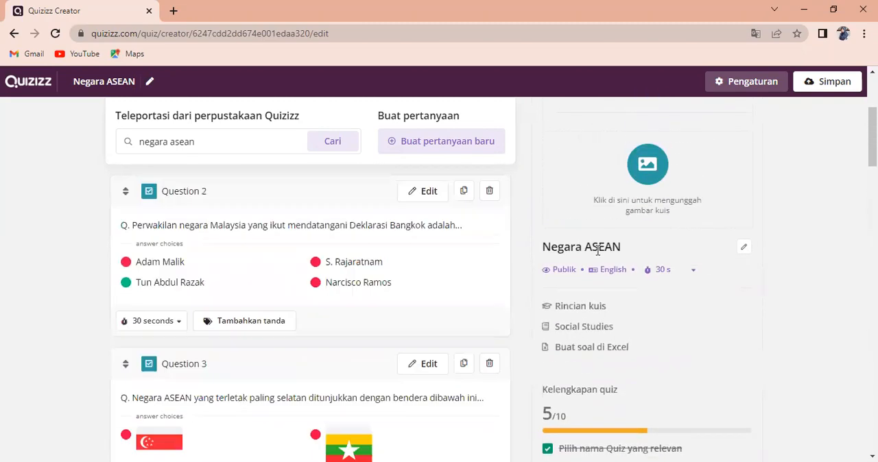
# Search title images for "Negara ASEAN" and insert the white-background map with coloured countries and labelled flags as the quiz image
pyautogui.click(649, 170)
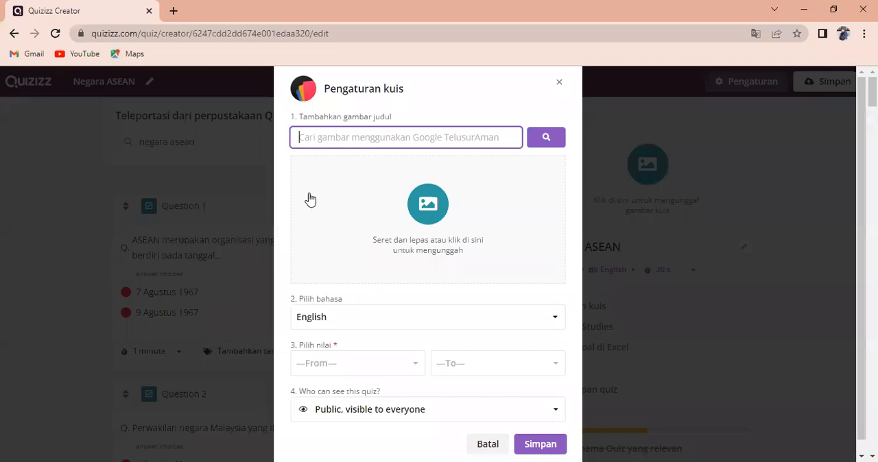
pyautogui.write('Negara ASEAN')
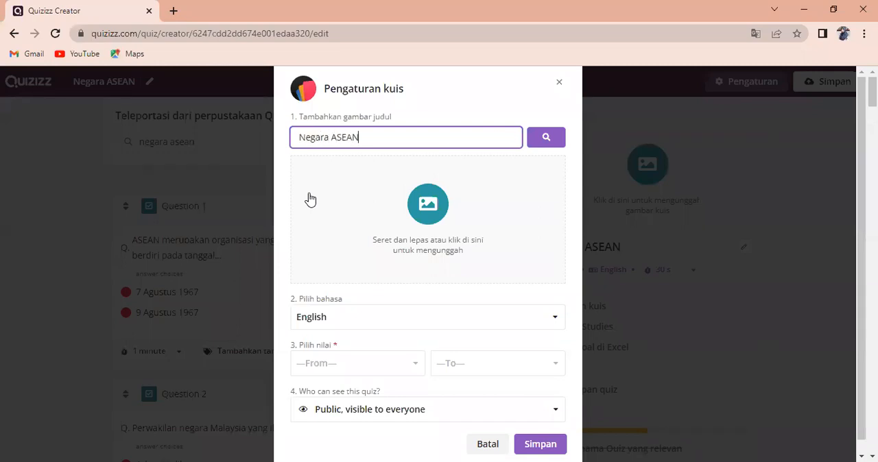
pyautogui.click(423, 189)
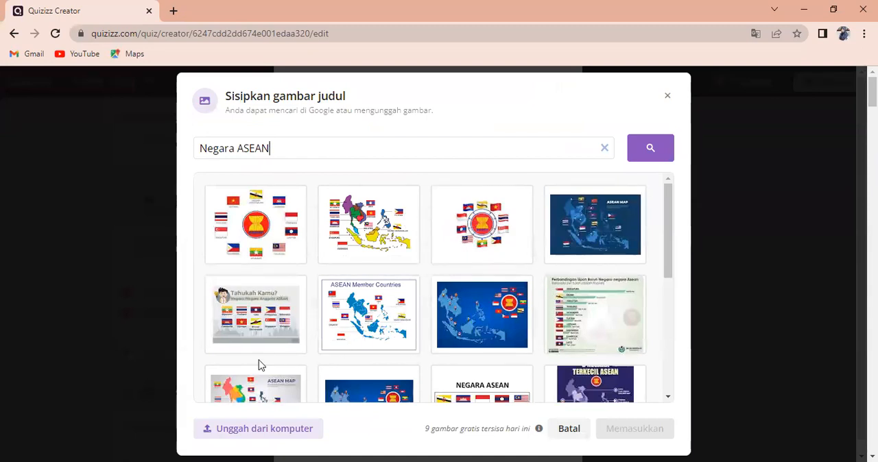
pyautogui.click(364, 239)
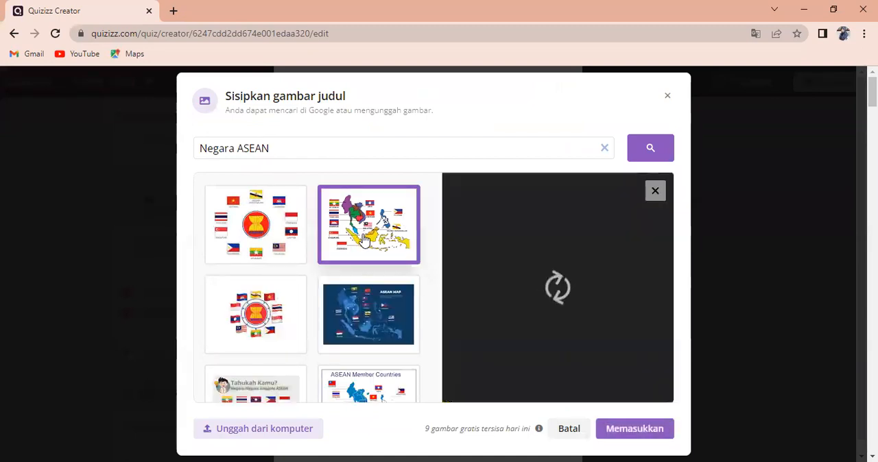
pyautogui.click(626, 434)
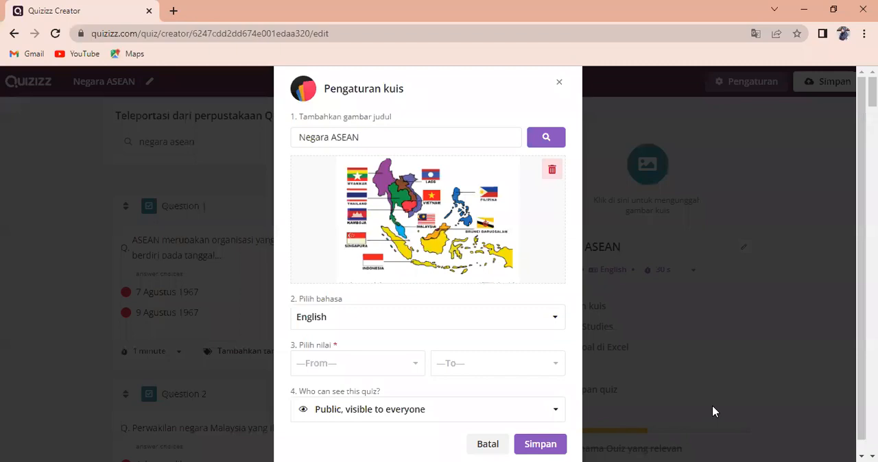
# Set the quiz language to Indonesian and the grade range to 6th through 6th
pyautogui.click(552, 320)
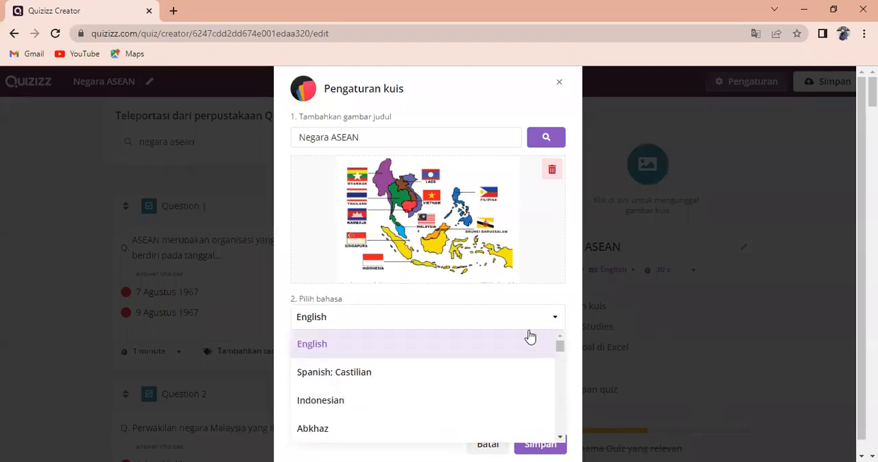
pyautogui.click(395, 404)
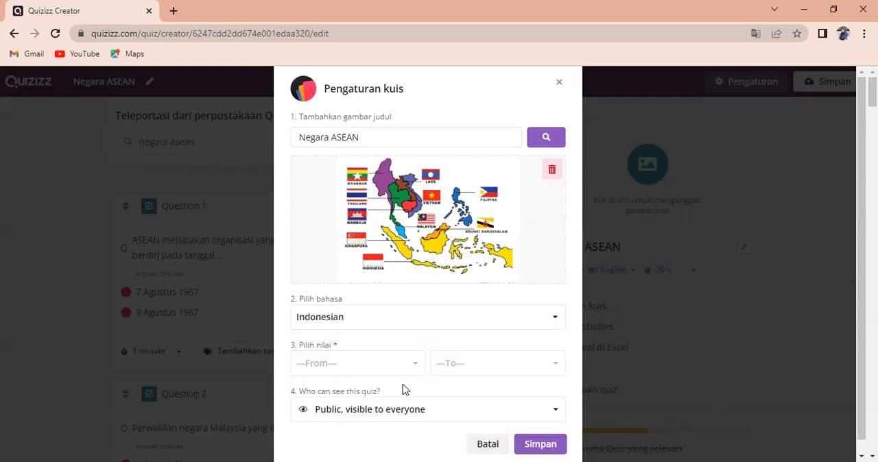
pyautogui.click(417, 366)
pyautogui.scroll(-2, 351, 420)
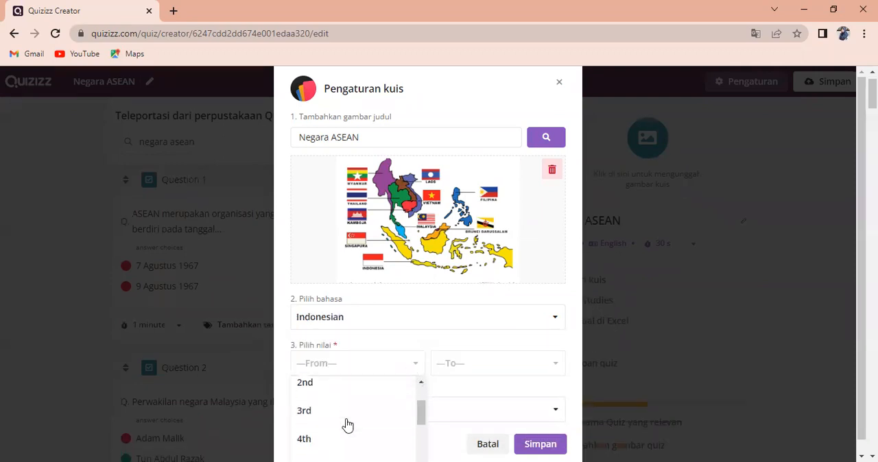
pyautogui.scroll(-2, 346, 426)
pyautogui.click(333, 435)
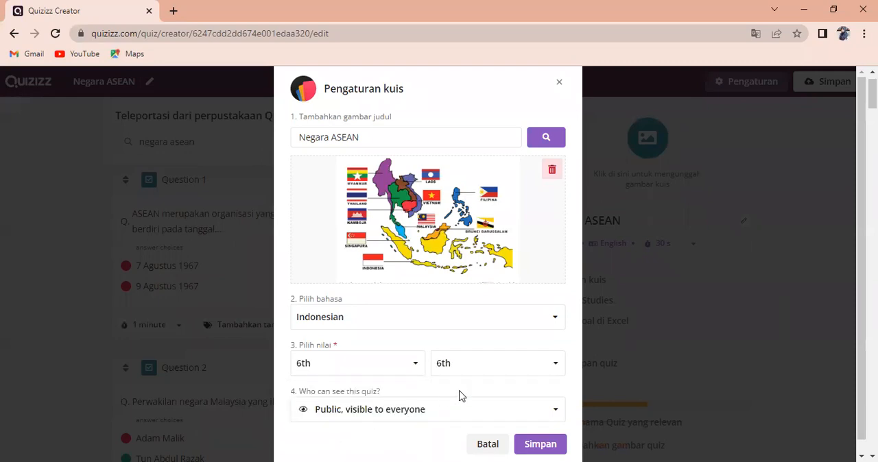
# Make the quiz private, visible only to its owner, and save the quiz settings
pyautogui.click(554, 415)
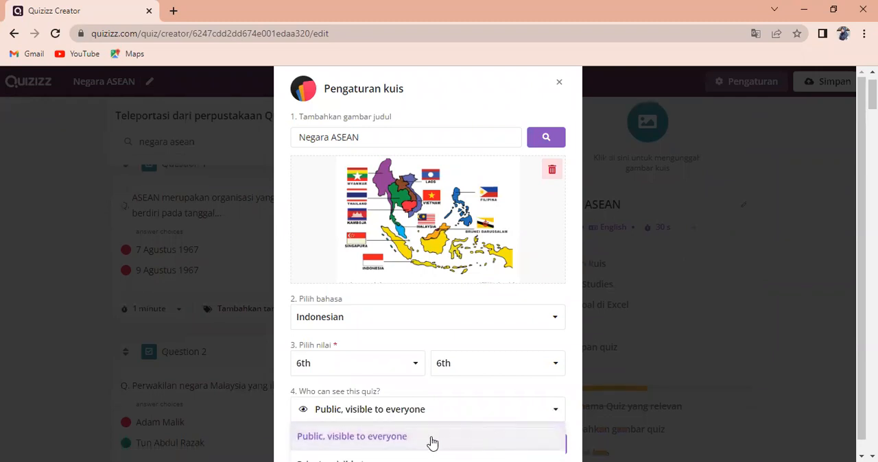
pyautogui.click(356, 460)
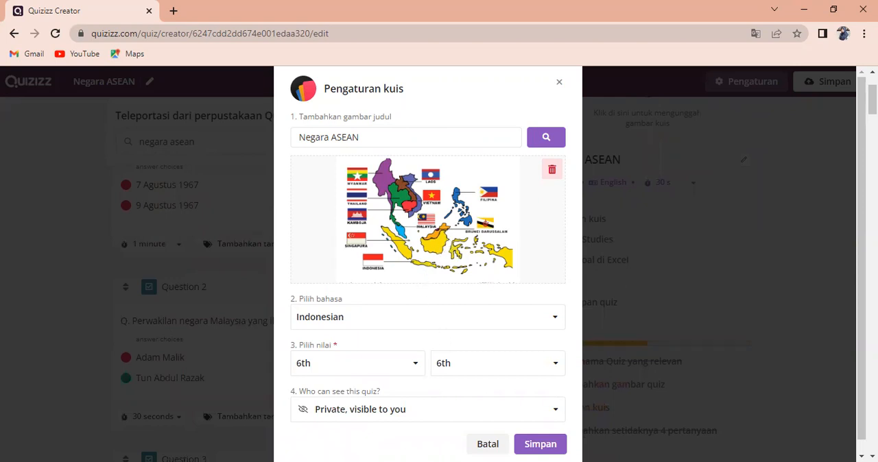
pyautogui.click(532, 446)
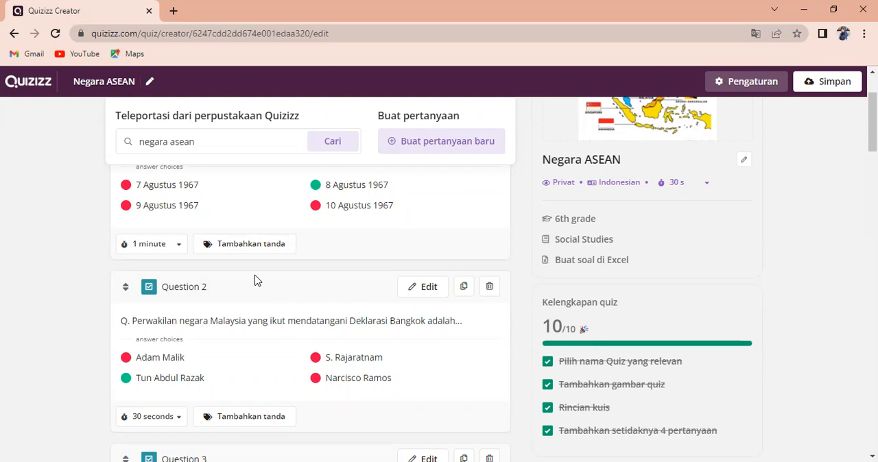
# Set the quiz-wide time limit to 1 minute for all questions
pyautogui.scroll(2, 254, 280)
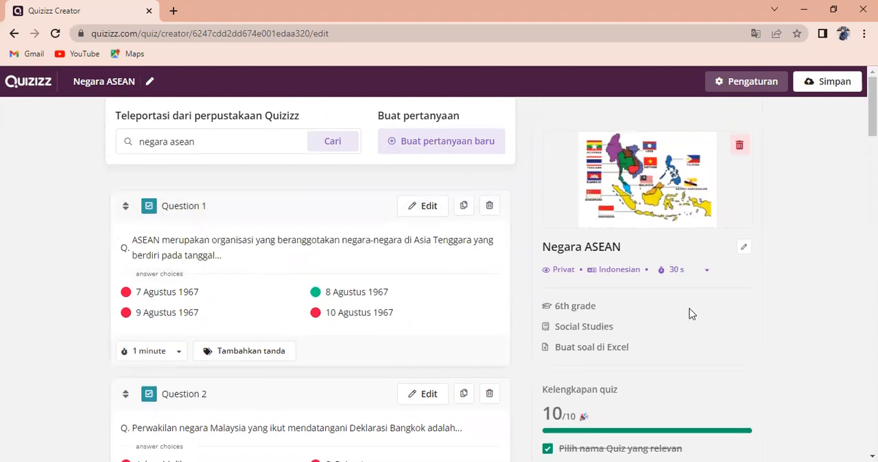
pyautogui.click(707, 274)
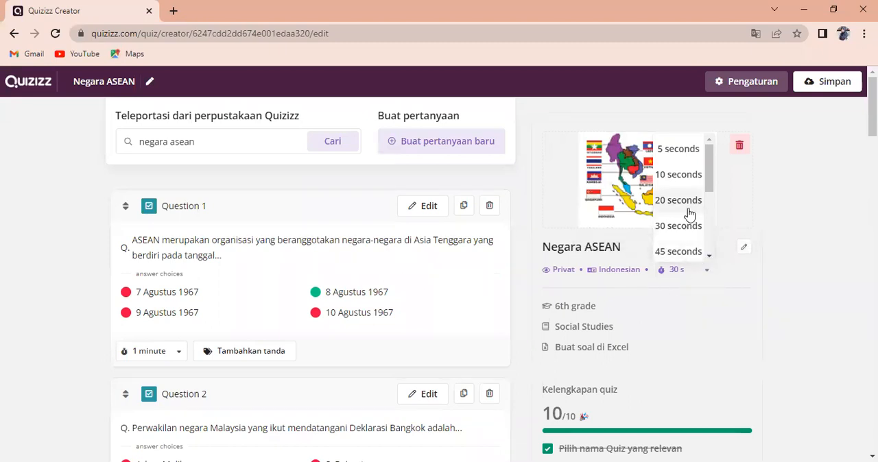
pyautogui.scroll(-3, 699, 185)
pyautogui.scroll(2, 695, 210)
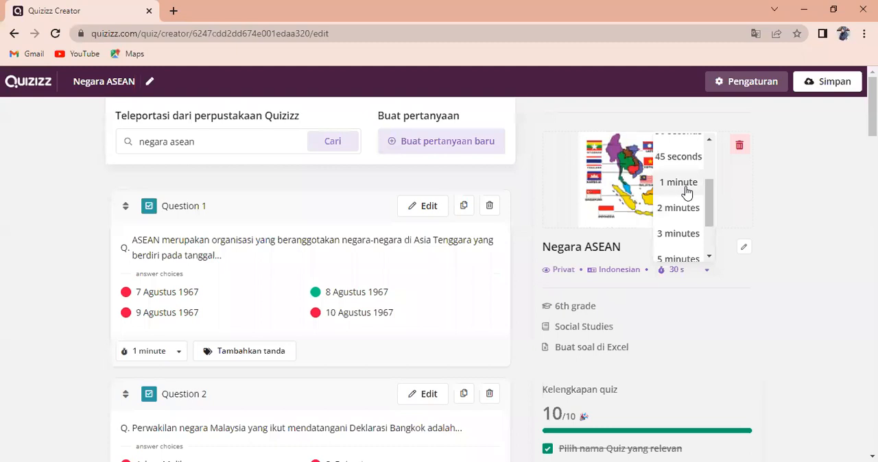
pyautogui.click(686, 186)
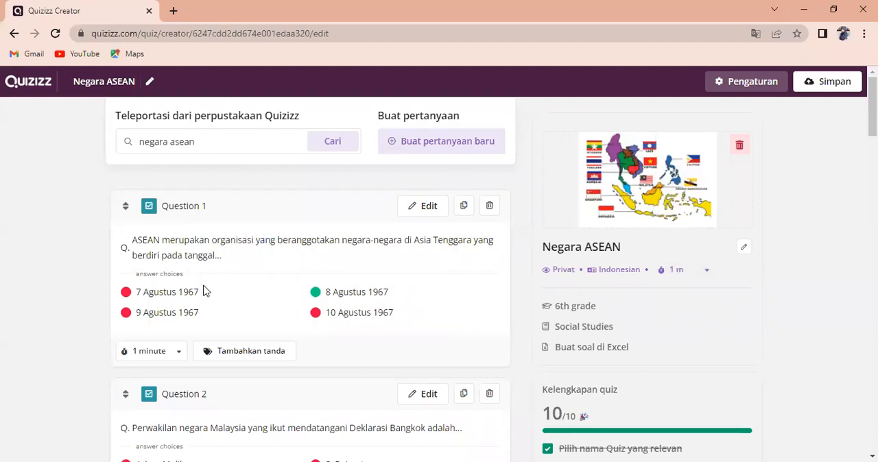
# Review the time limits of the questions and the quiz's completeness checklist
pyautogui.scroll(-5, 203, 290)
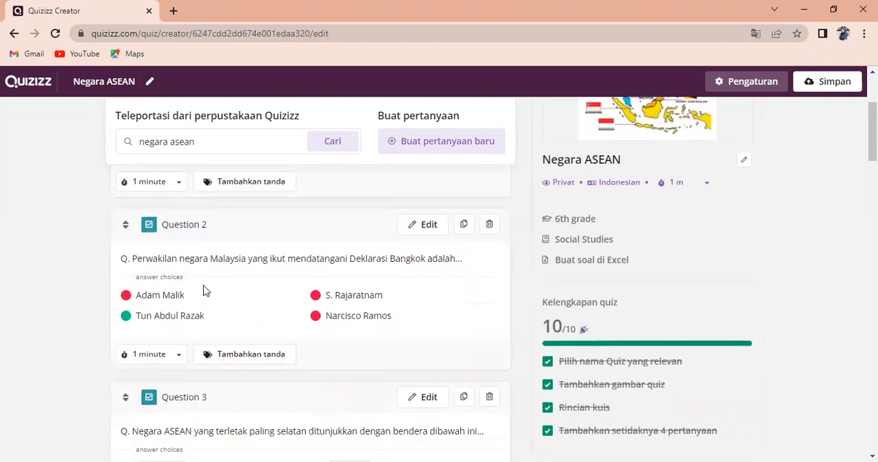
pyautogui.scroll(-4, 203, 291)
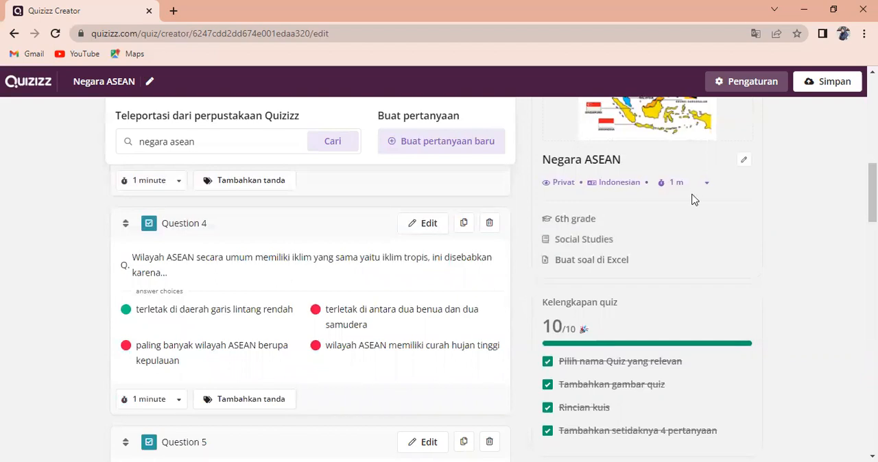
pyautogui.scroll(1, 282, 261)
pyautogui.scroll(5, 281, 261)
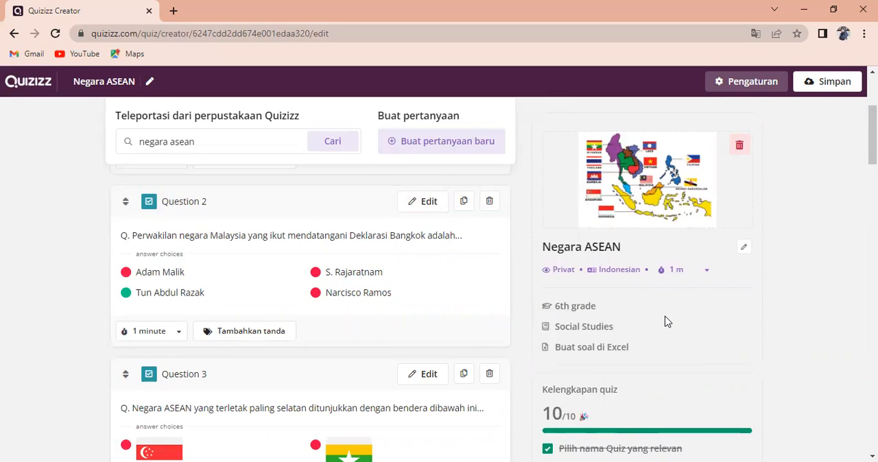
pyautogui.scroll(-4, 688, 295)
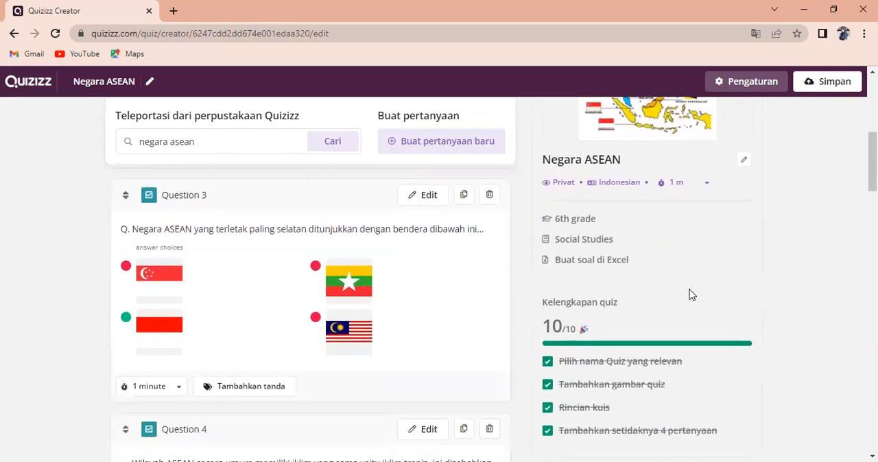
pyautogui.scroll(-5, 717, 360)
pyautogui.scroll(7, 761, 226)
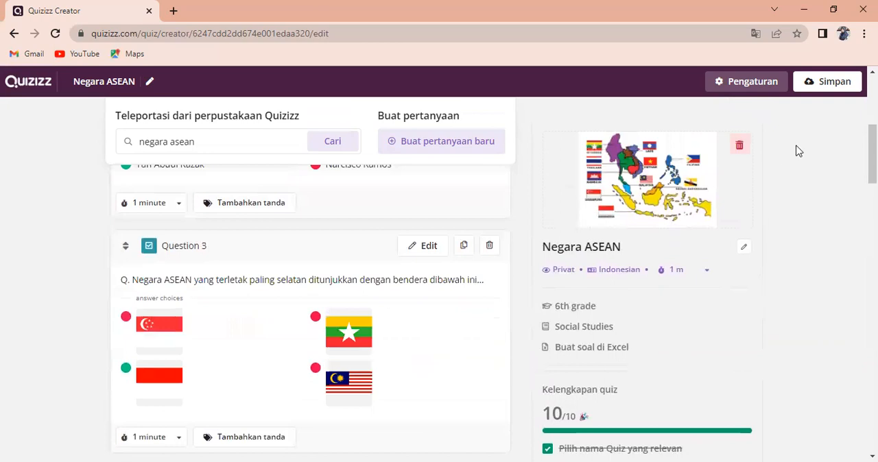
# Save the finished "Negara ASEAN" quiz, keeping its image, language, grade and visibility settings
pyautogui.click(834, 84)
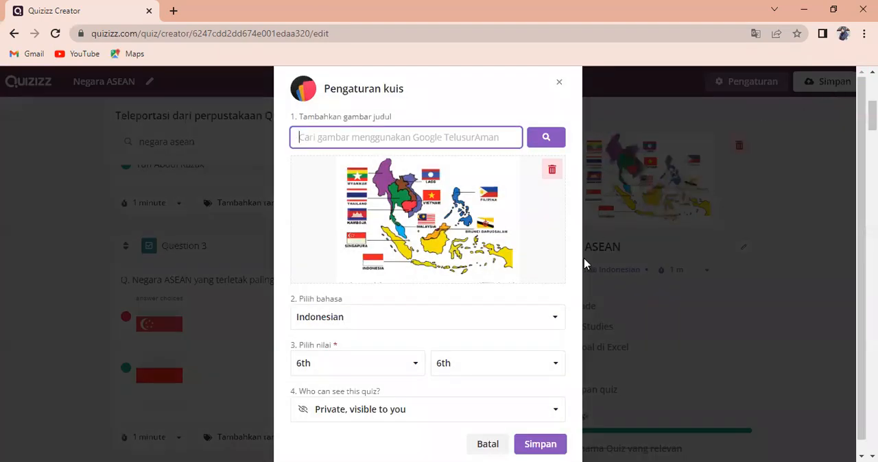
pyautogui.scroll(-1, 571, 284)
pyautogui.click(539, 436)
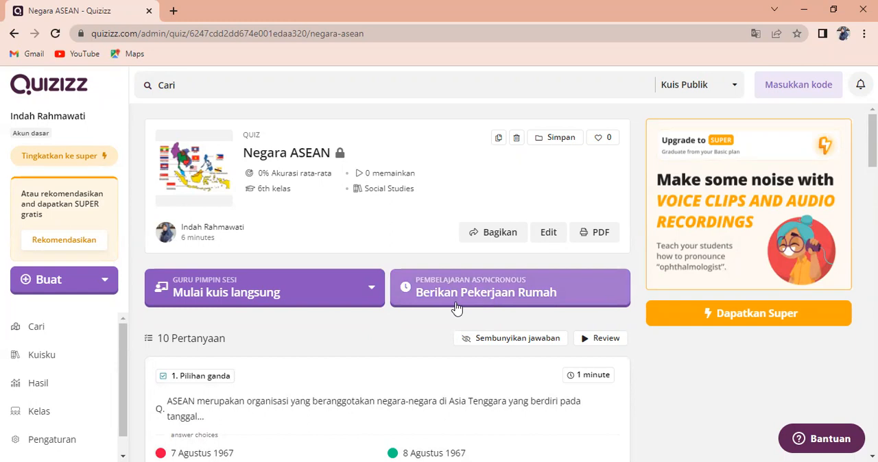
# Assign the "Negara ASEAN" quiz as homework with the offered advanced settings and copy its join link
pyautogui.click(485, 294)
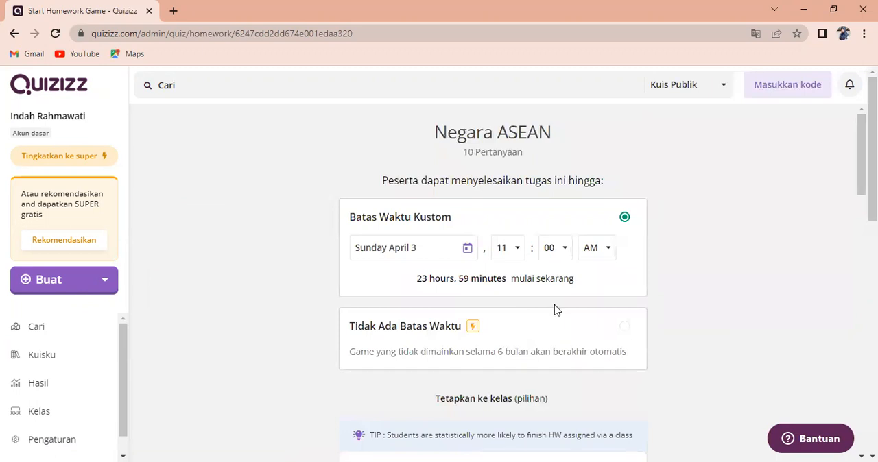
pyautogui.scroll(-10, 555, 311)
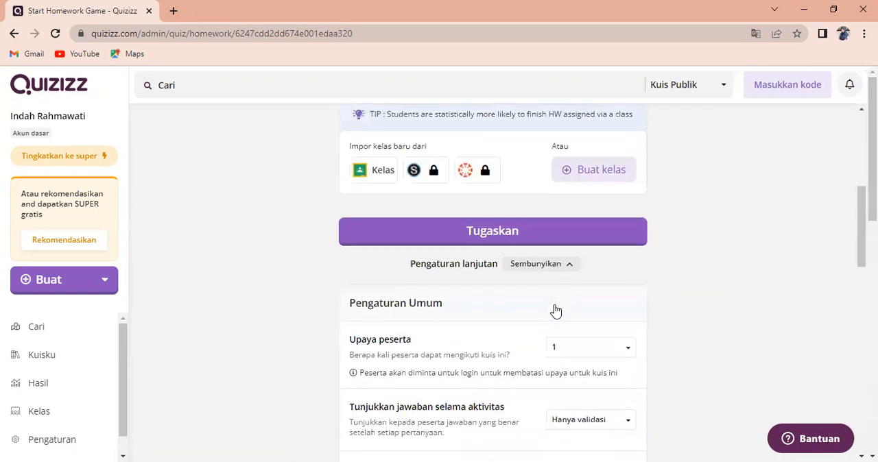
pyautogui.scroll(8, 555, 310)
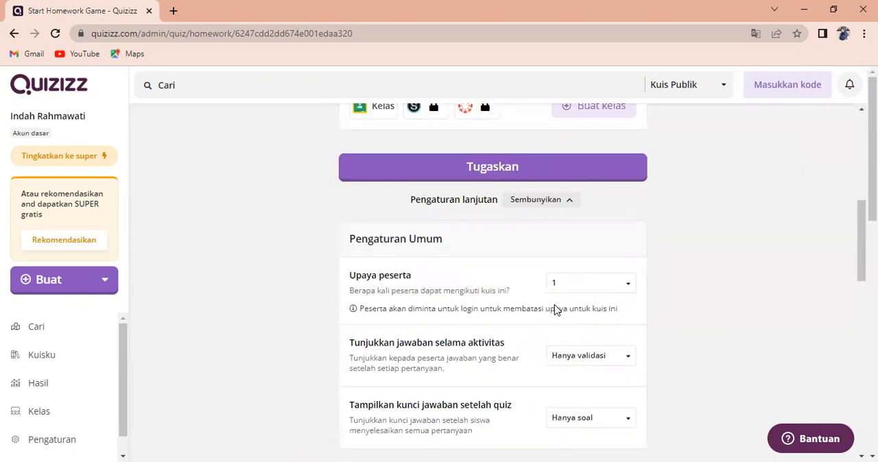
pyautogui.scroll(-3, 555, 310)
pyautogui.scroll(-10, 555, 310)
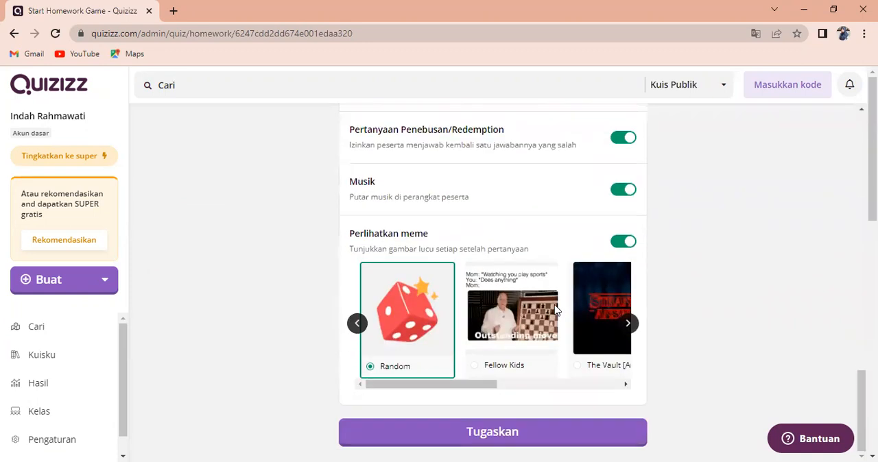
pyautogui.click(510, 439)
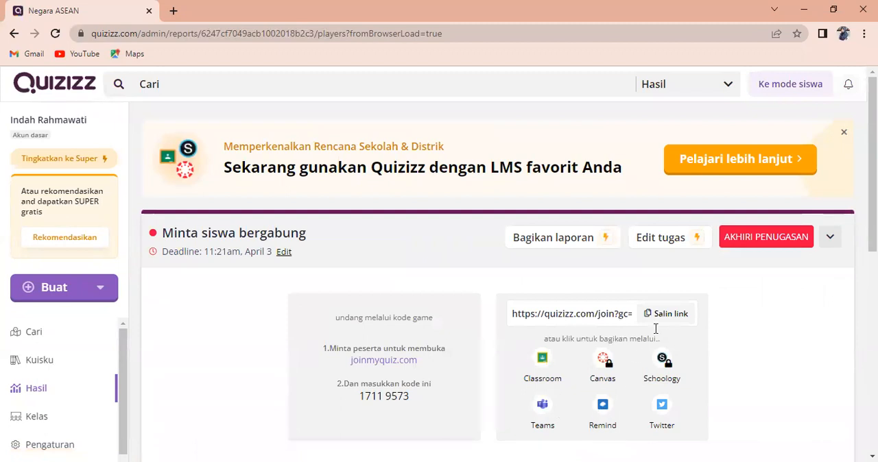
pyautogui.click(665, 314)
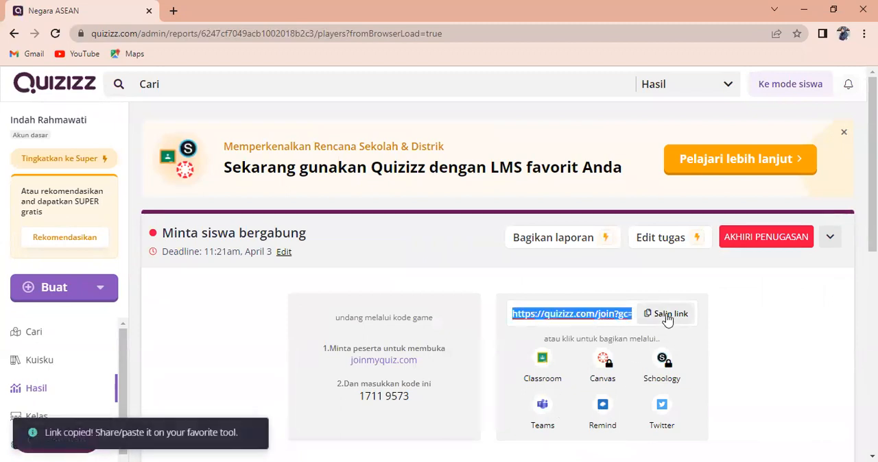
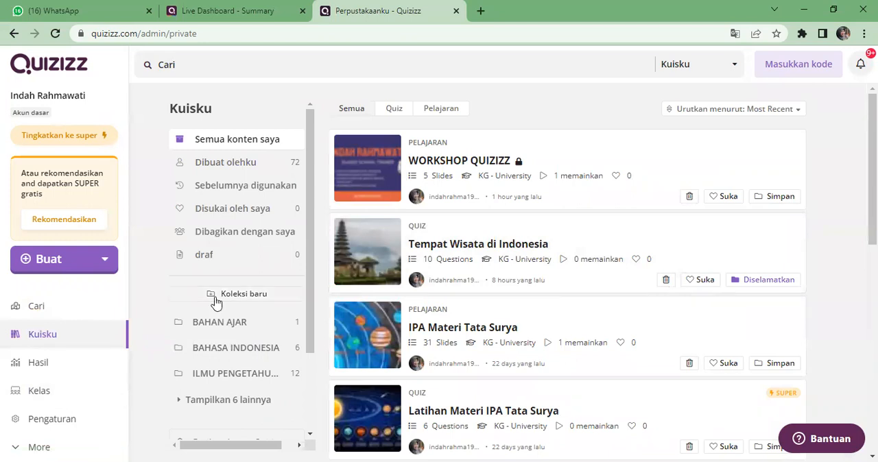
# Show all collections in the library and view its content filtered to quizzes only, lessons only, and everything
pyautogui.scroll(-3, 240, 367)
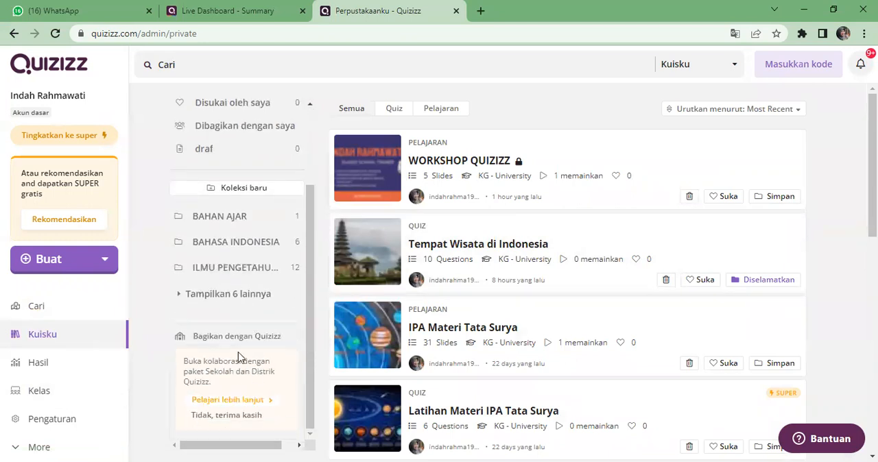
pyautogui.click(237, 302)
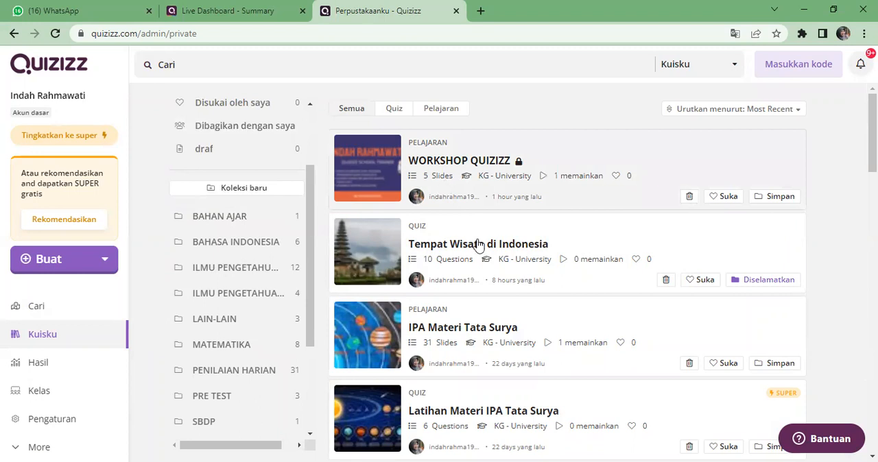
pyautogui.click(393, 111)
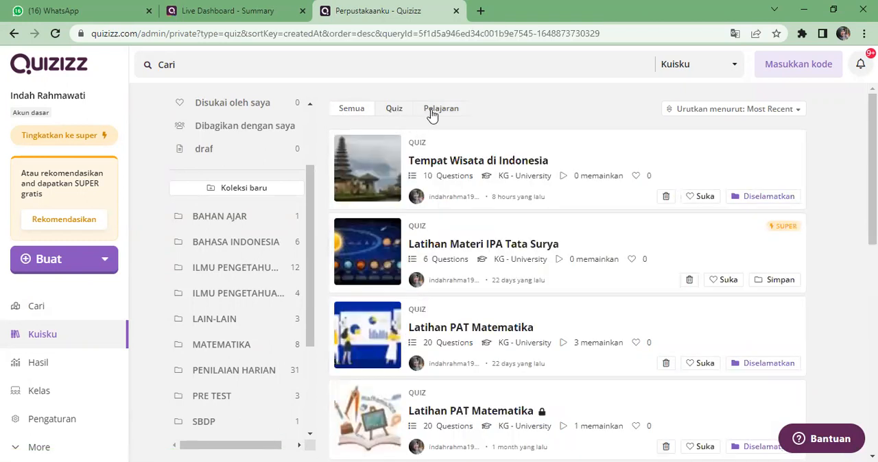
pyautogui.click(432, 113)
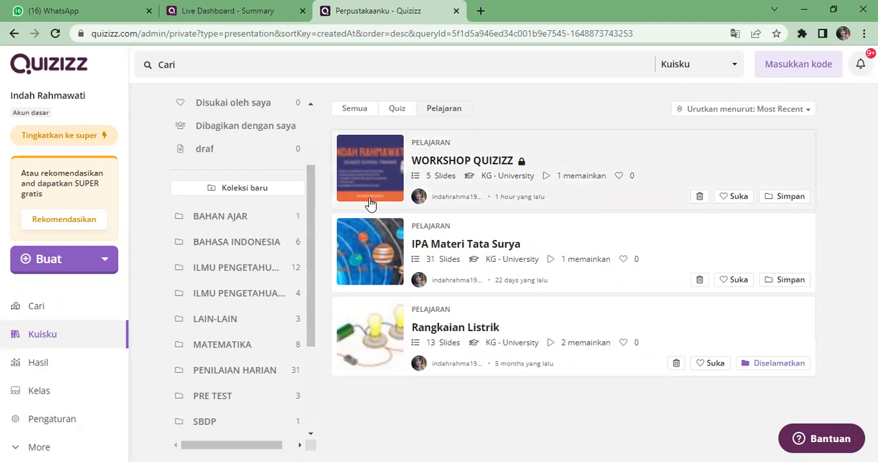
pyautogui.click(354, 108)
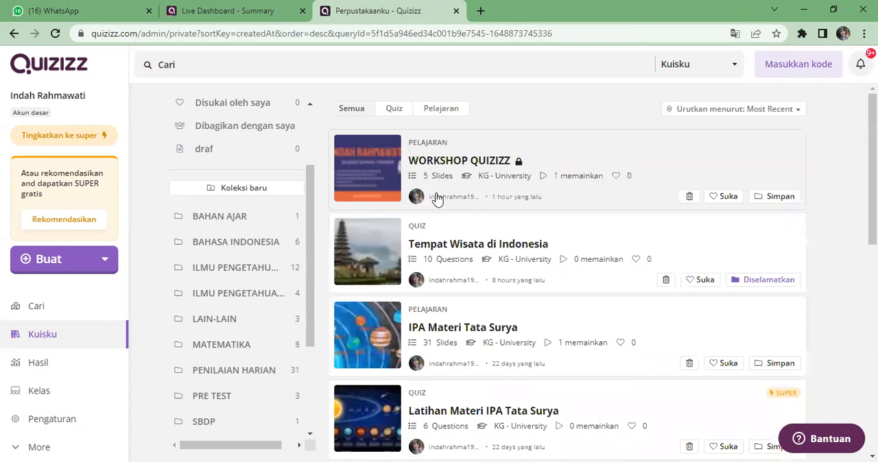
pyautogui.click(75, 367)
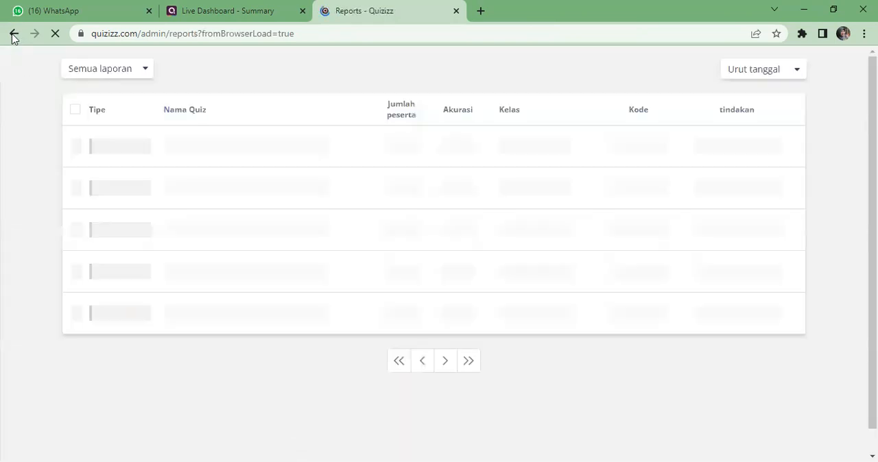
pyautogui.click(13, 36)
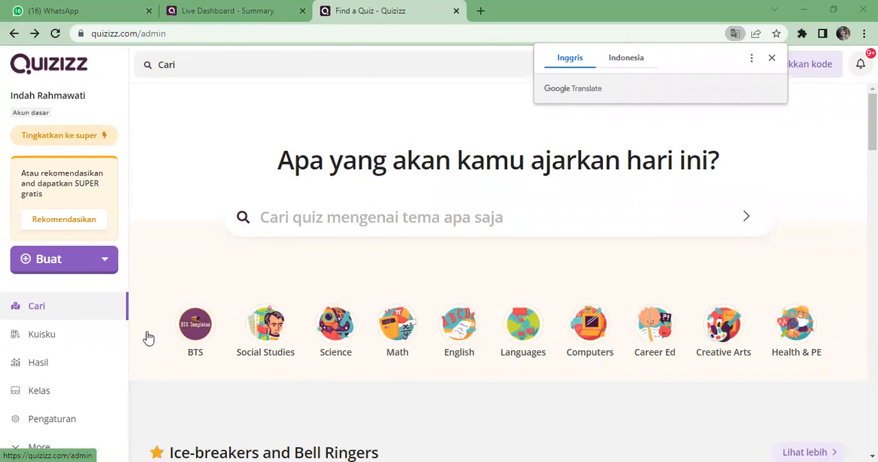
pyautogui.click(49, 344)
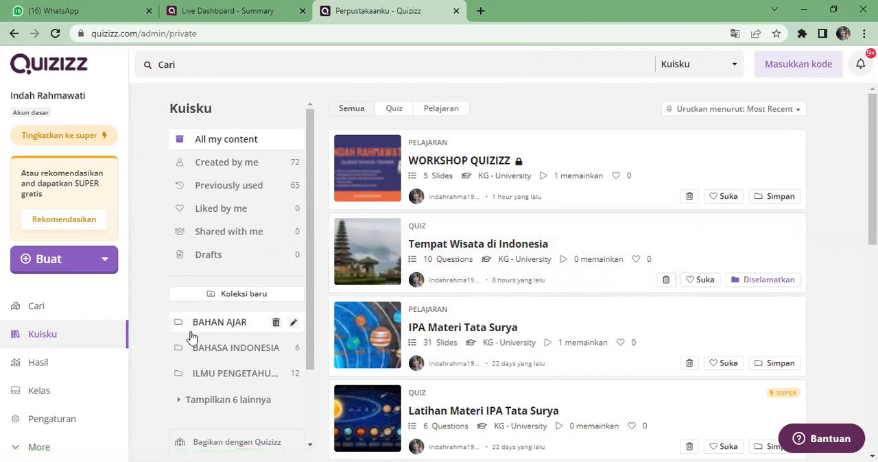
# Open the results list and the report of the uppermost assigned "Latihan PAT Matematika" quiz
pyautogui.click(73, 367)
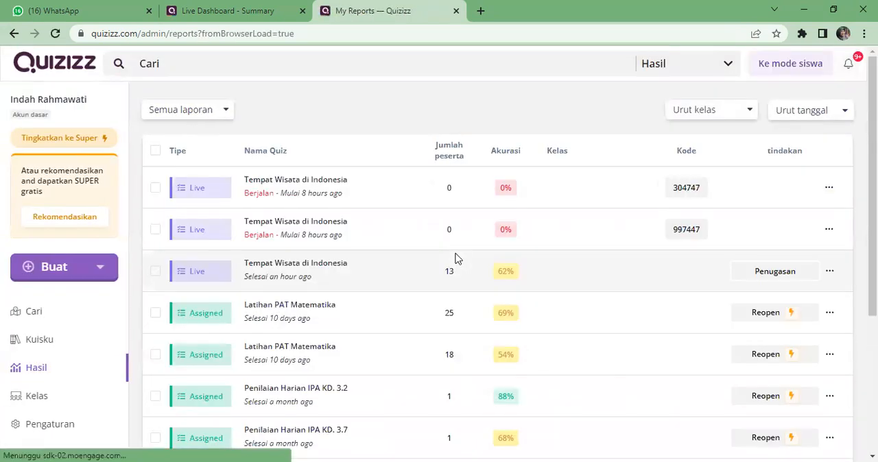
pyautogui.scroll(-1, 416, 266)
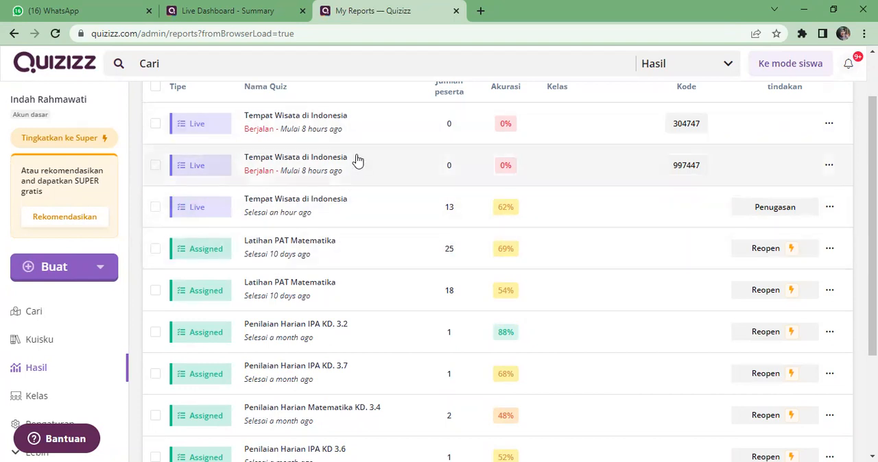
pyautogui.click(296, 259)
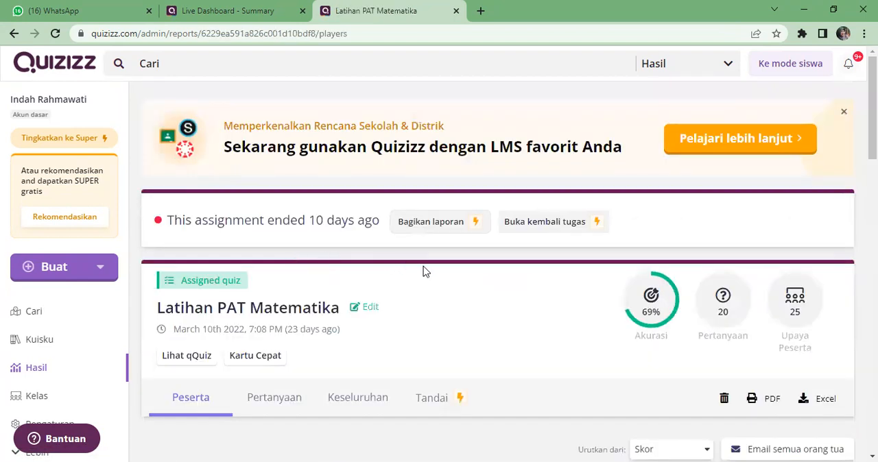
# Examine the report's overall statistics and each participant's correct and wrong answers, accuracy and score
pyautogui.scroll(-3, 423, 272)
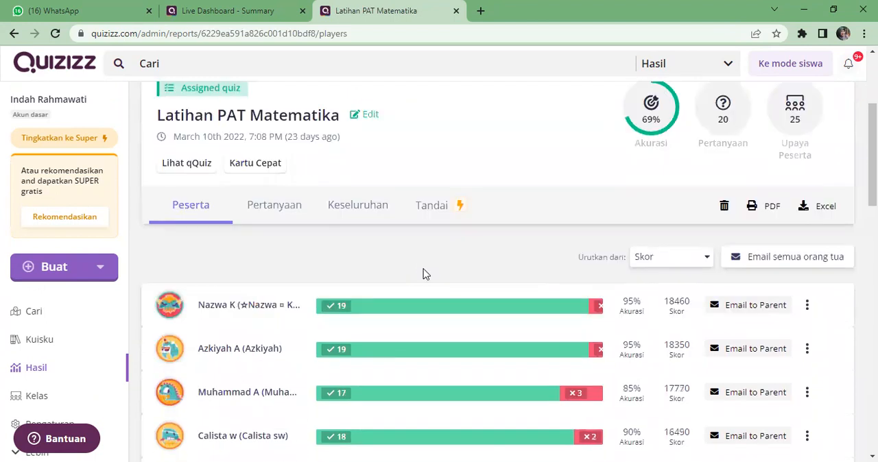
pyautogui.scroll(-1, 423, 273)
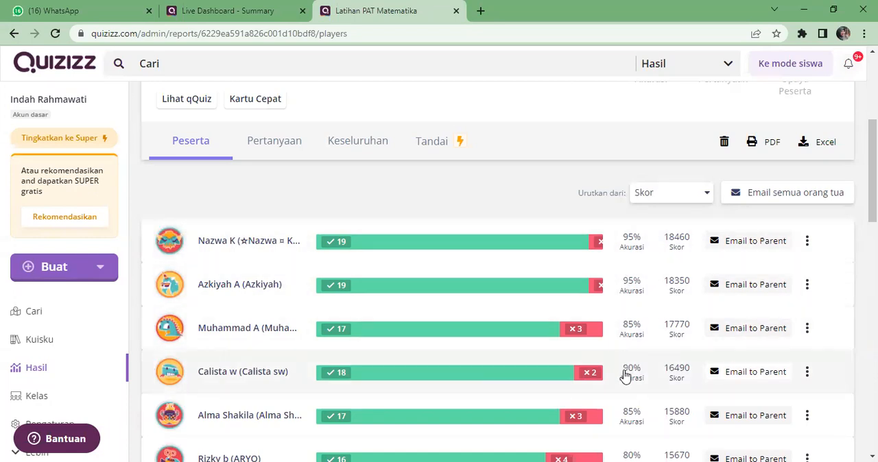
pyautogui.scroll(-1, 626, 399)
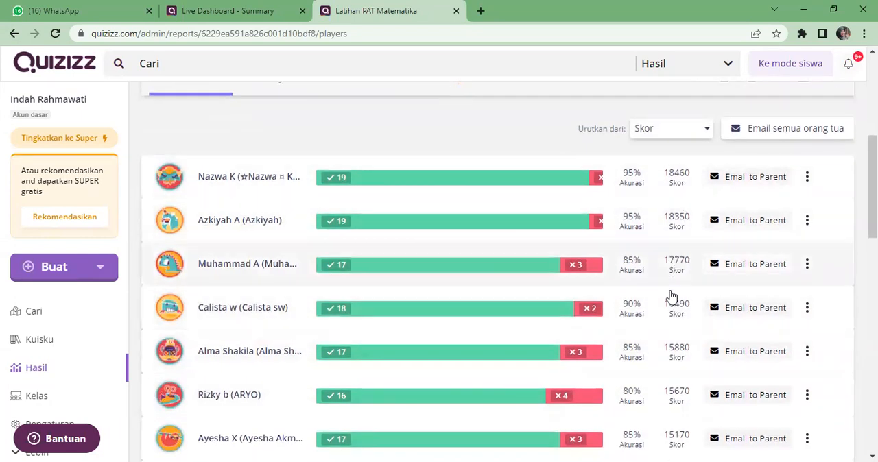
pyautogui.scroll(-2, 630, 334)
pyautogui.scroll(1, 631, 333)
pyautogui.scroll(-1, 631, 333)
pyautogui.scroll(-7, 632, 334)
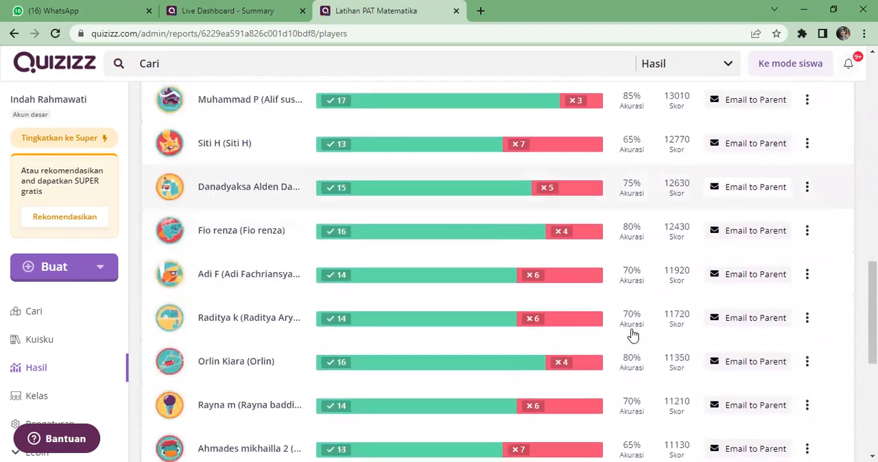
pyautogui.scroll(-1, 631, 334)
pyautogui.scroll(15, 632, 334)
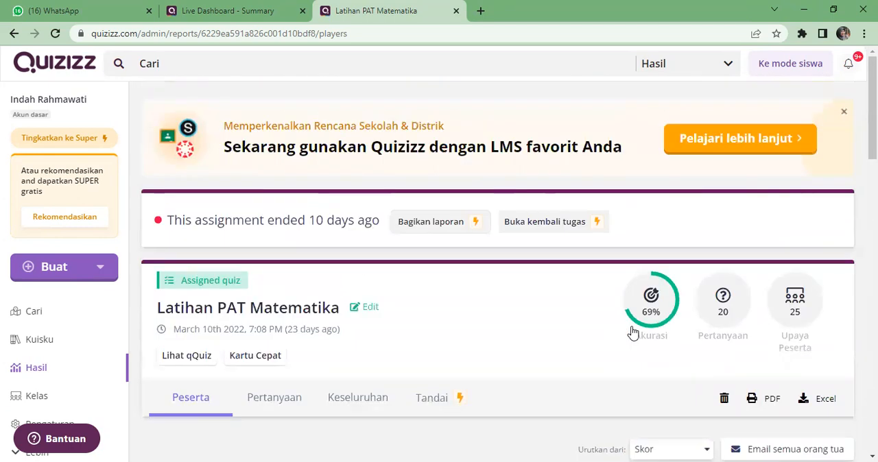
pyautogui.scroll(-1, 632, 332)
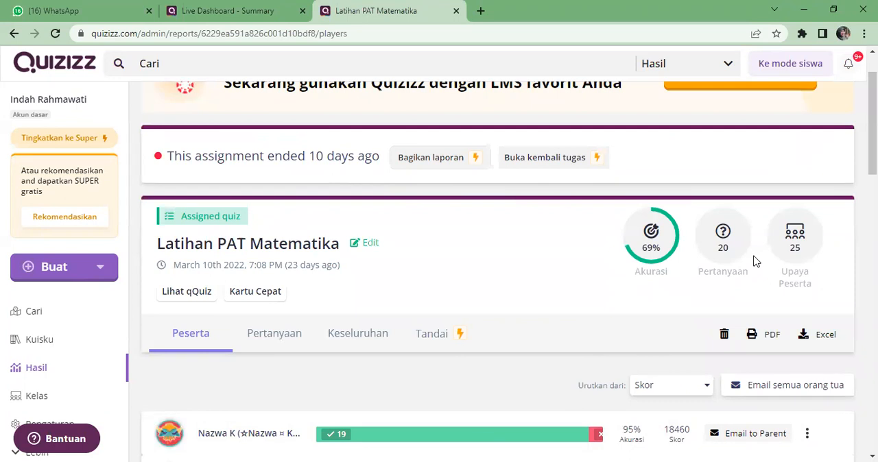
pyautogui.scroll(-1, 752, 265)
pyautogui.scroll(-3, 752, 266)
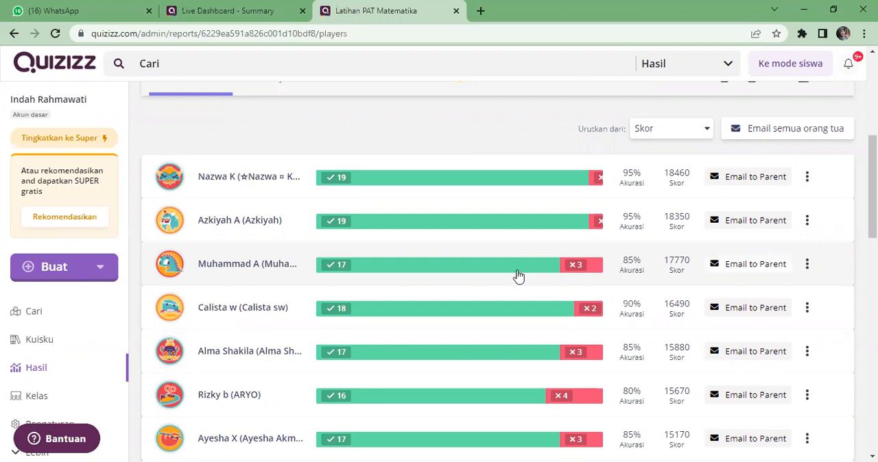
pyautogui.scroll(2, 519, 275)
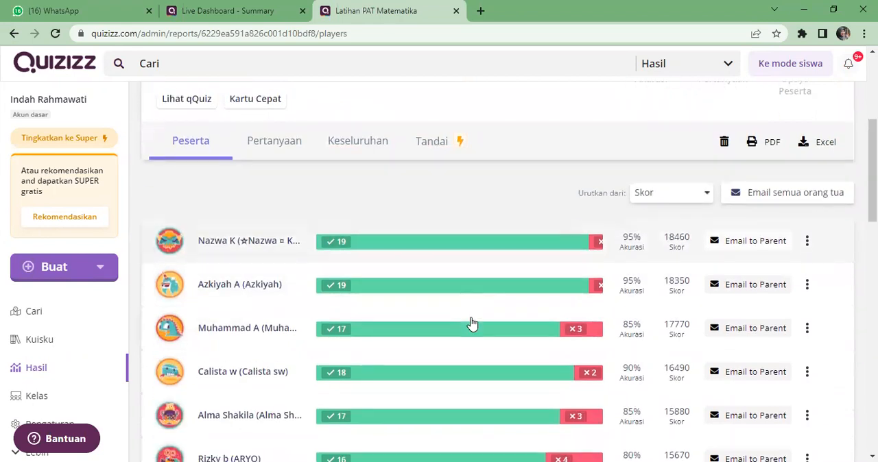
pyautogui.scroll(-2, 470, 322)
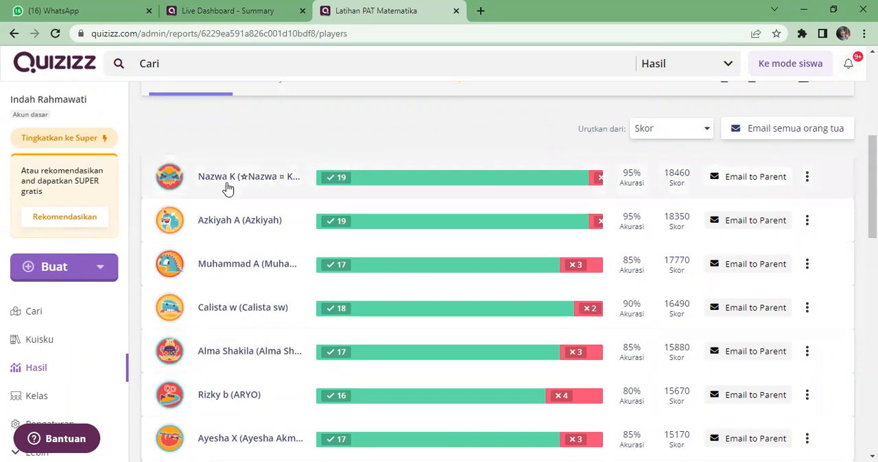
# Leave the report, return to the quiz library and open the "Latihan Materi IPA Tata Surya" quiz
pyautogui.click(15, 34)
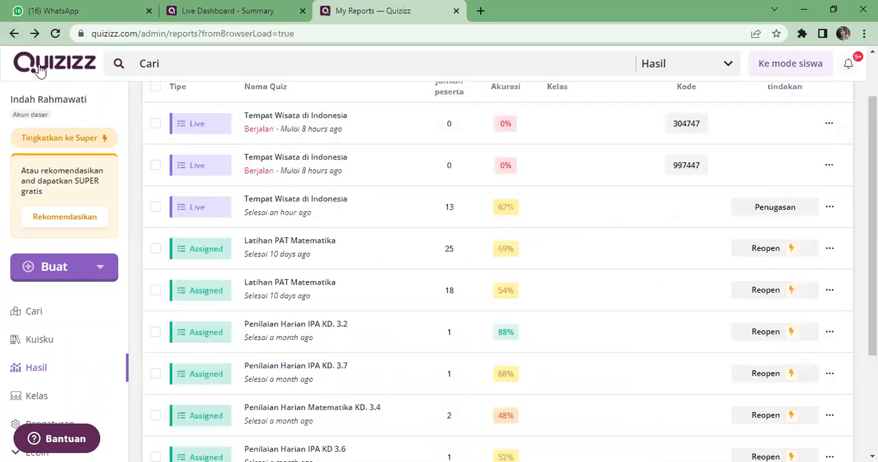
pyautogui.click(64, 349)
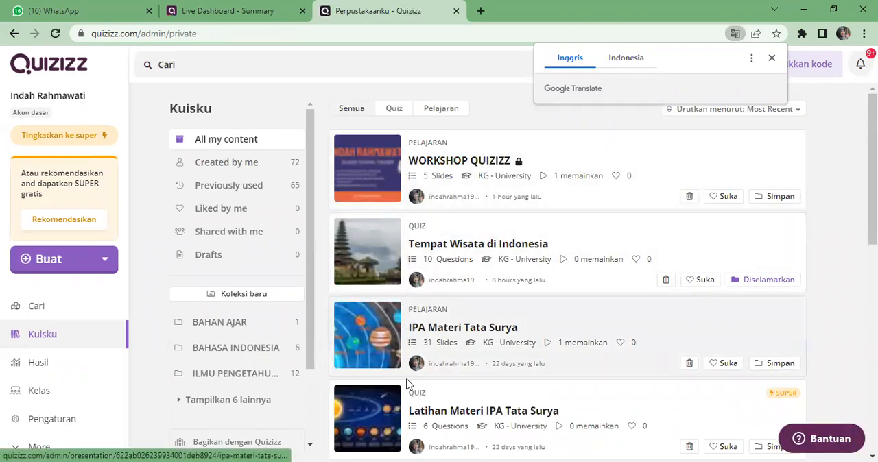
pyautogui.scroll(-2, 406, 384)
pyautogui.click(406, 293)
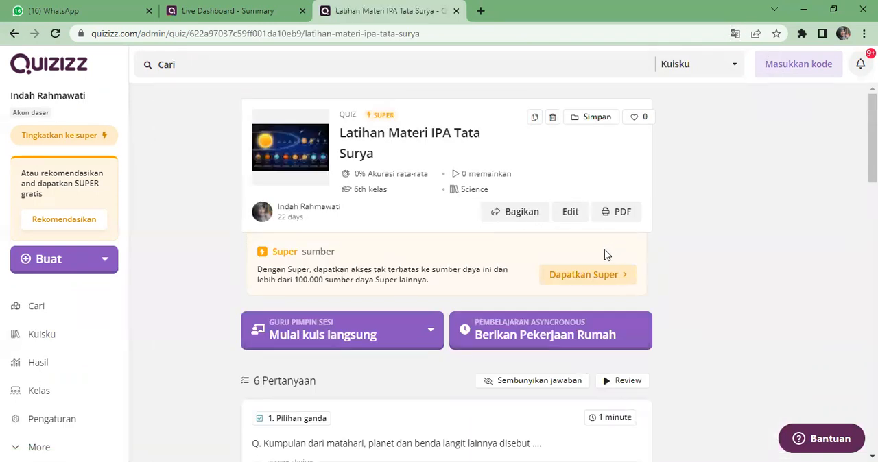
# Review the sharing options of the "Latihan Materi IPA Tata Surya" quiz, close them, and look over the quiz page
pyautogui.click(522, 213)
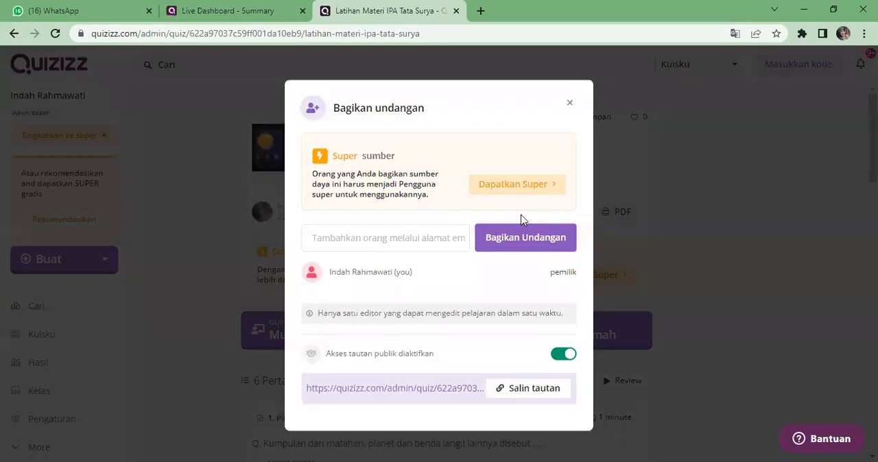
pyautogui.click(569, 104)
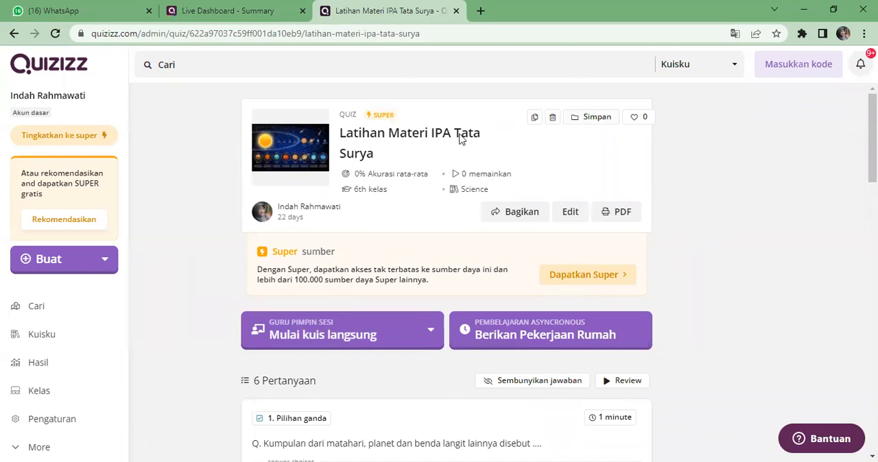
pyautogui.scroll(-2, 232, 254)
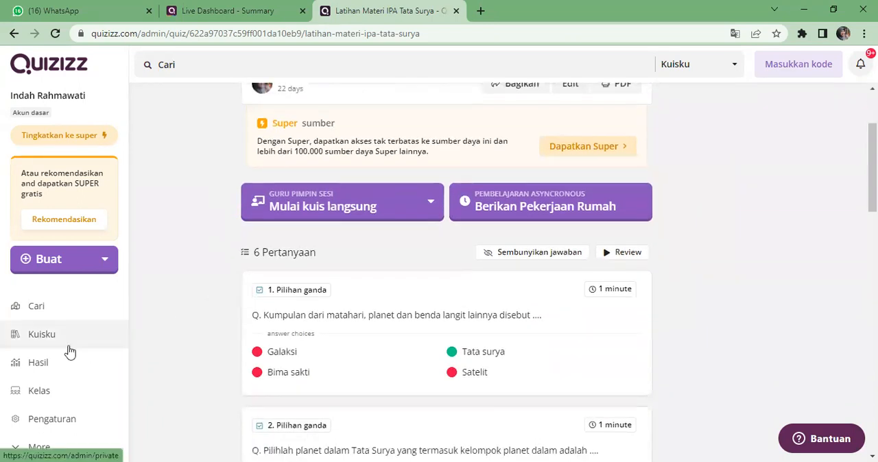
pyautogui.scroll(2, 585, 159)
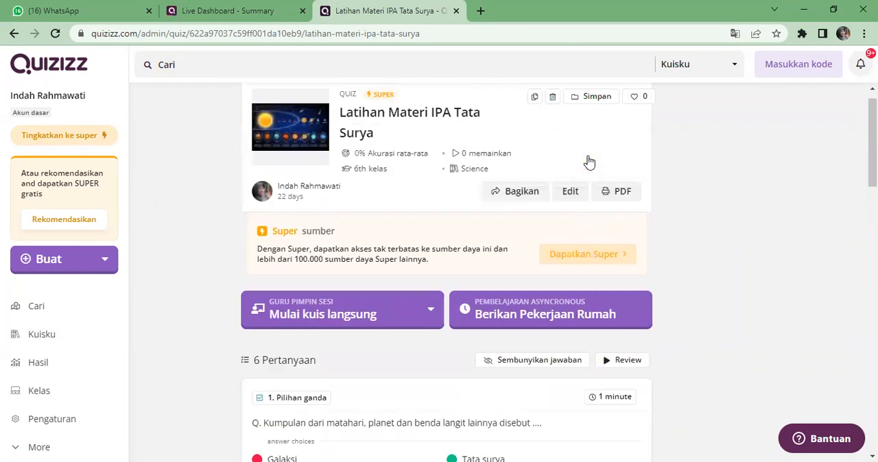